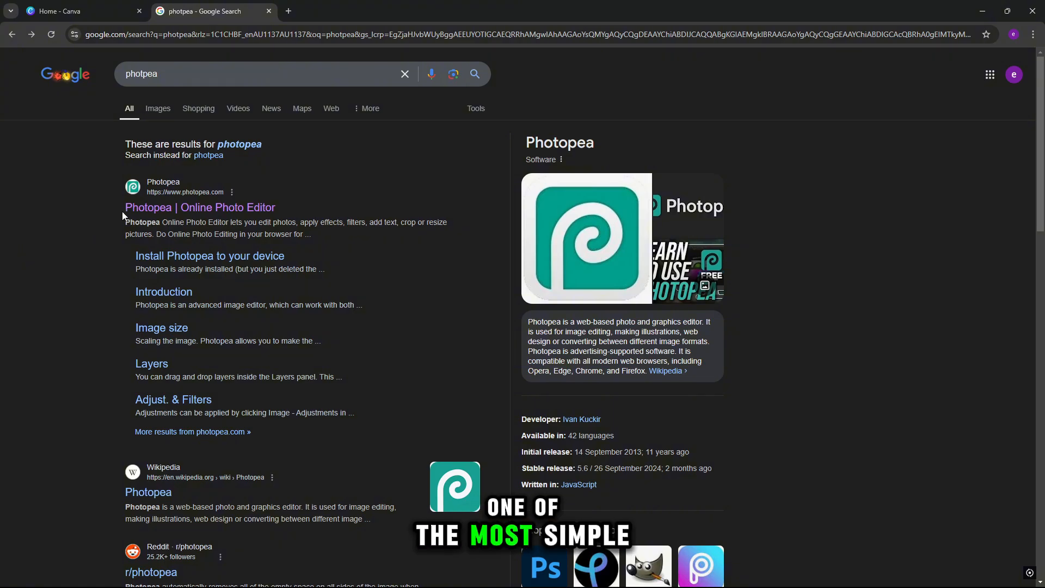
Open Photopea from the search results and create a blank project from the Youtube Thumbnail preset, 1280 x 720 px
left_click(177, 211)
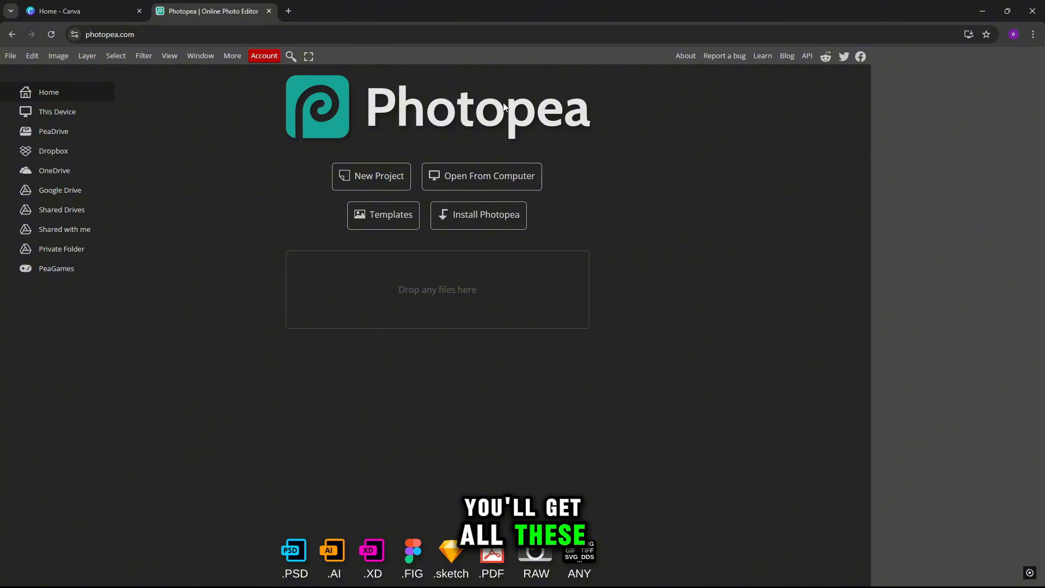
left_click(364, 182)
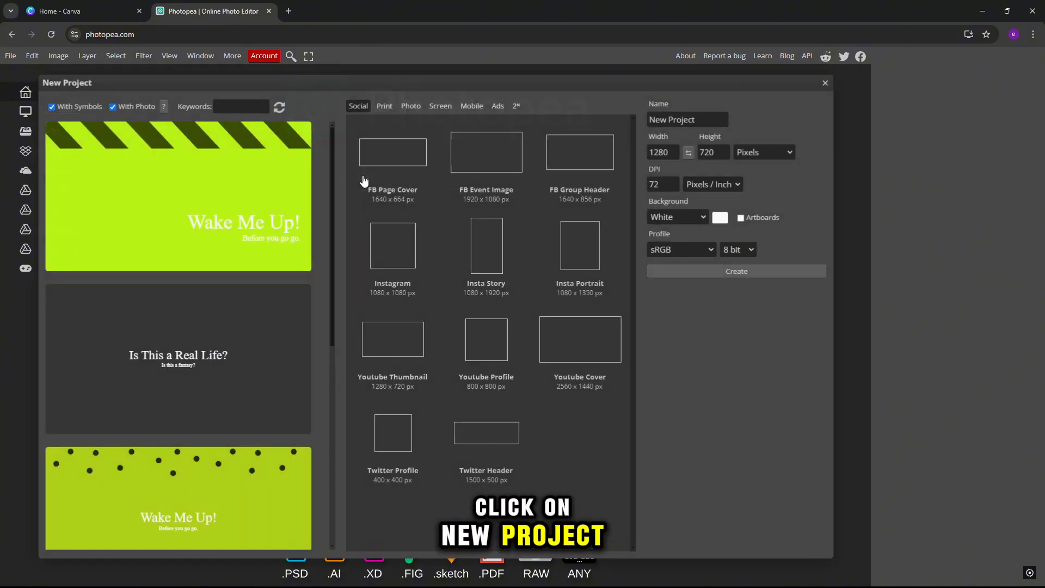
left_click(404, 365)
left_click(718, 270)
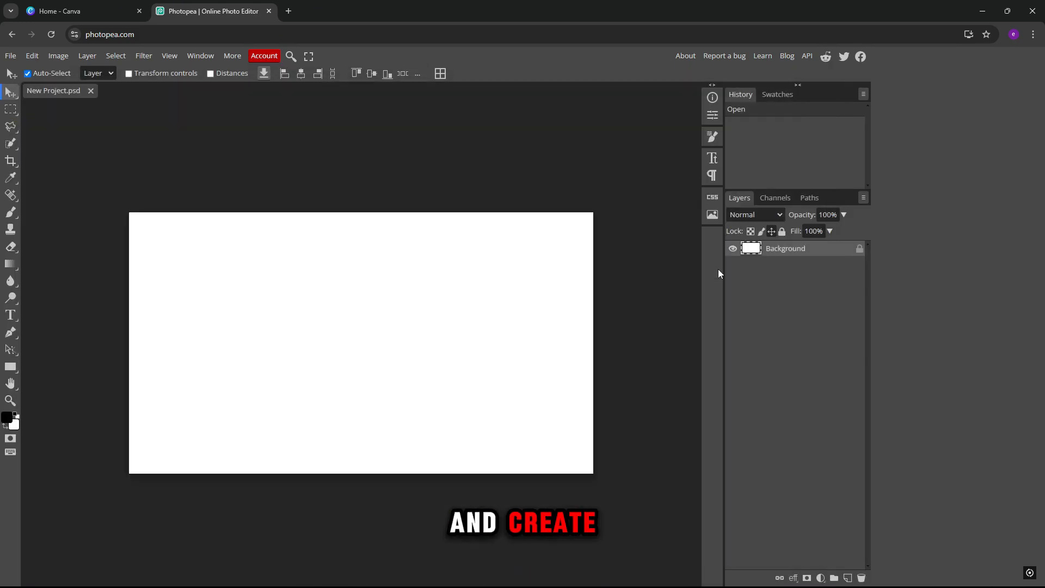
left_click(165, 57)
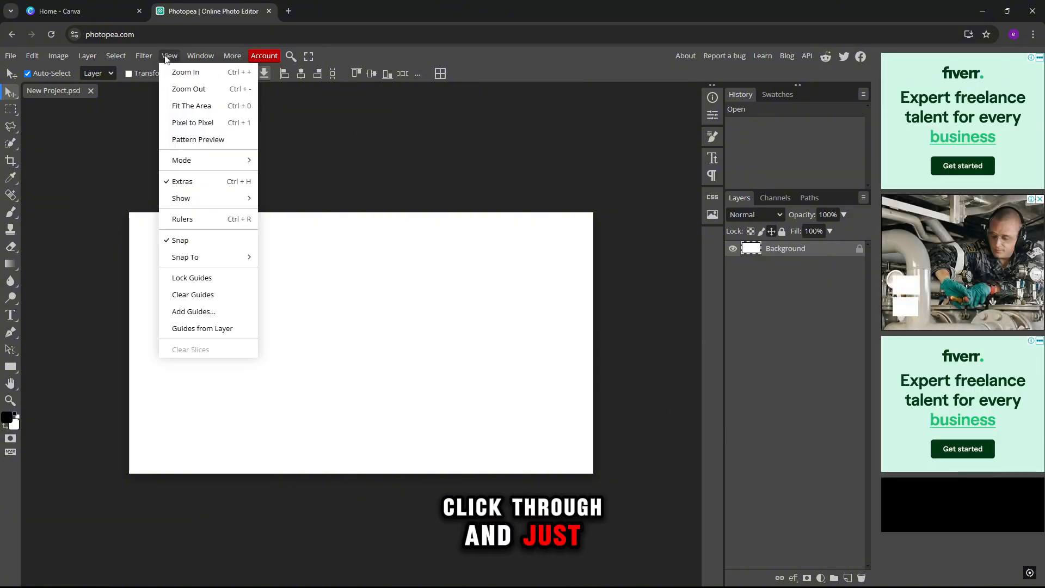
left_click(196, 104)
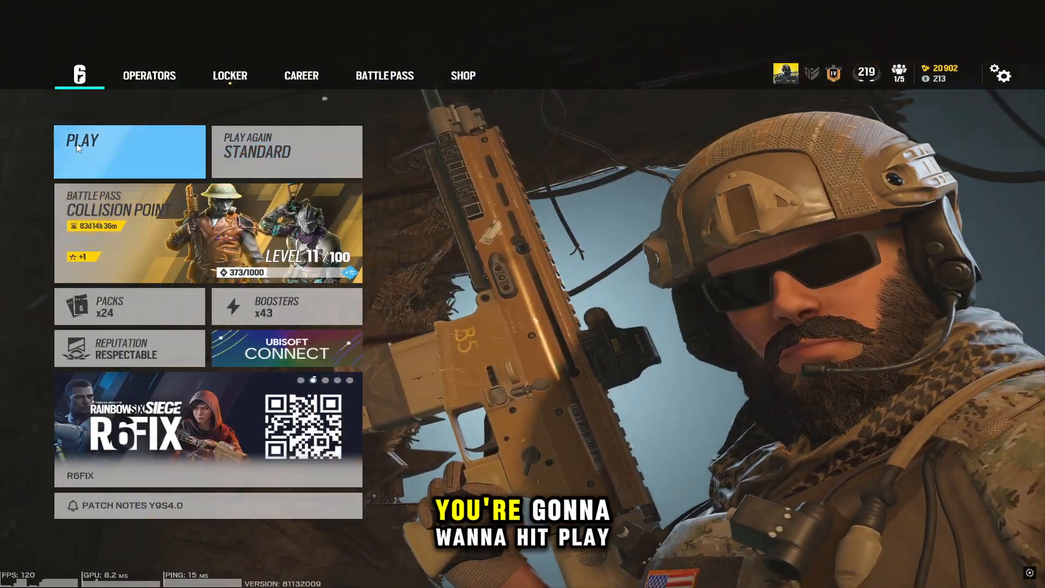
Switch to Rainbow Six Siege and start a local custom game as Ash with the R4-C as primary weapon
left_click(78, 148)
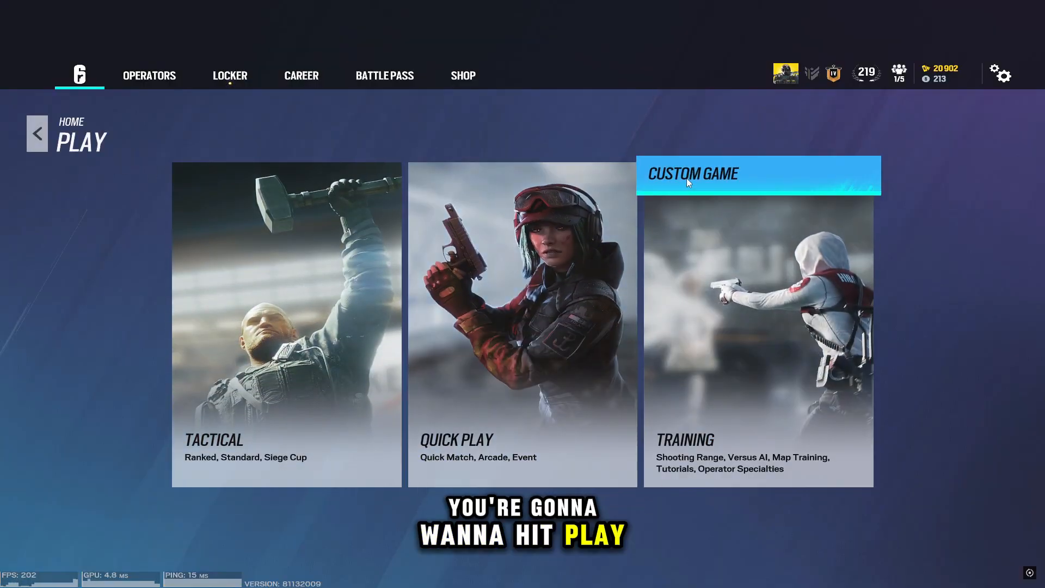
left_click(688, 178)
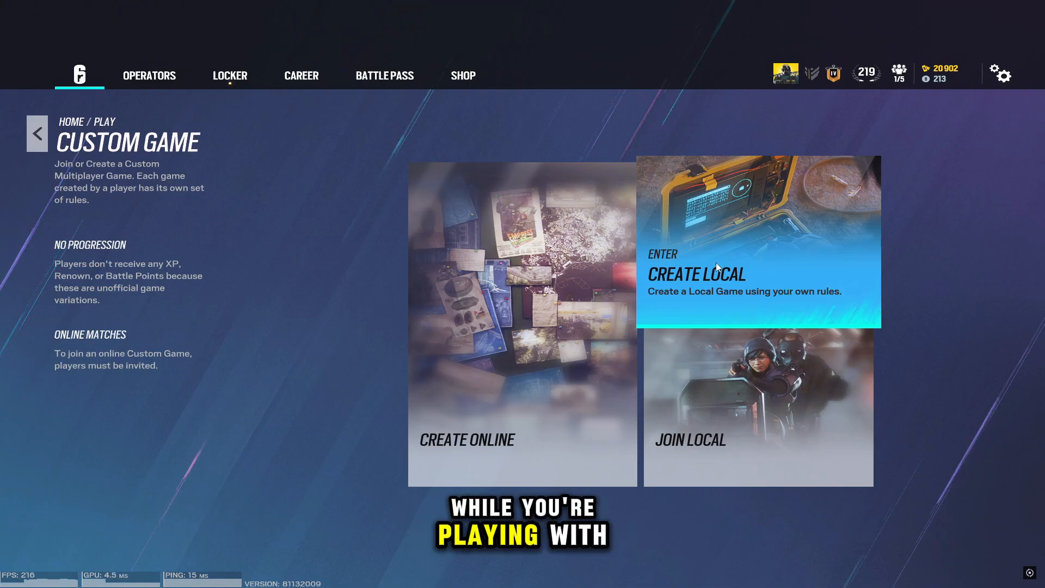
left_click(716, 263)
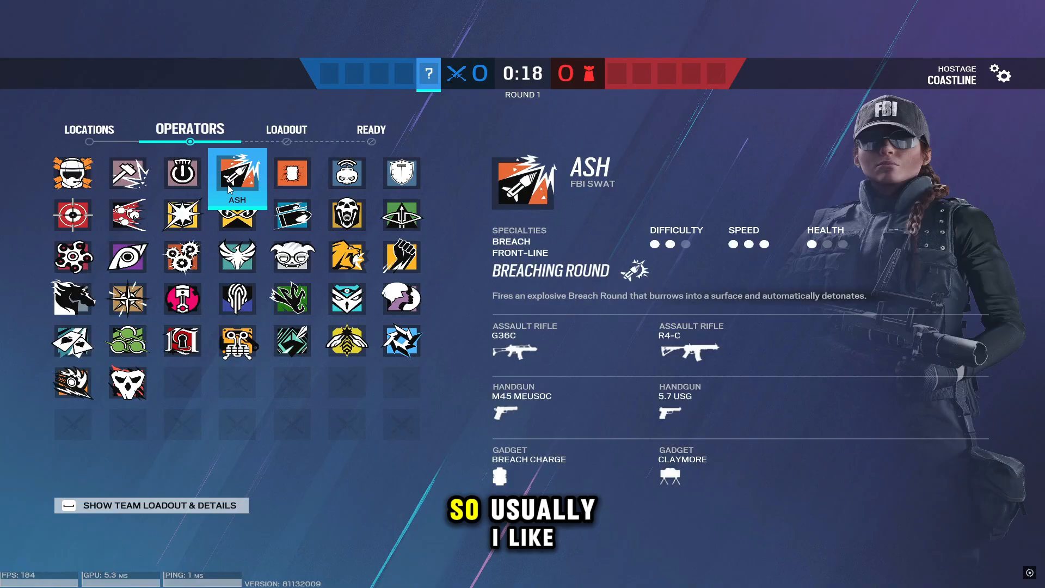
left_click(233, 171)
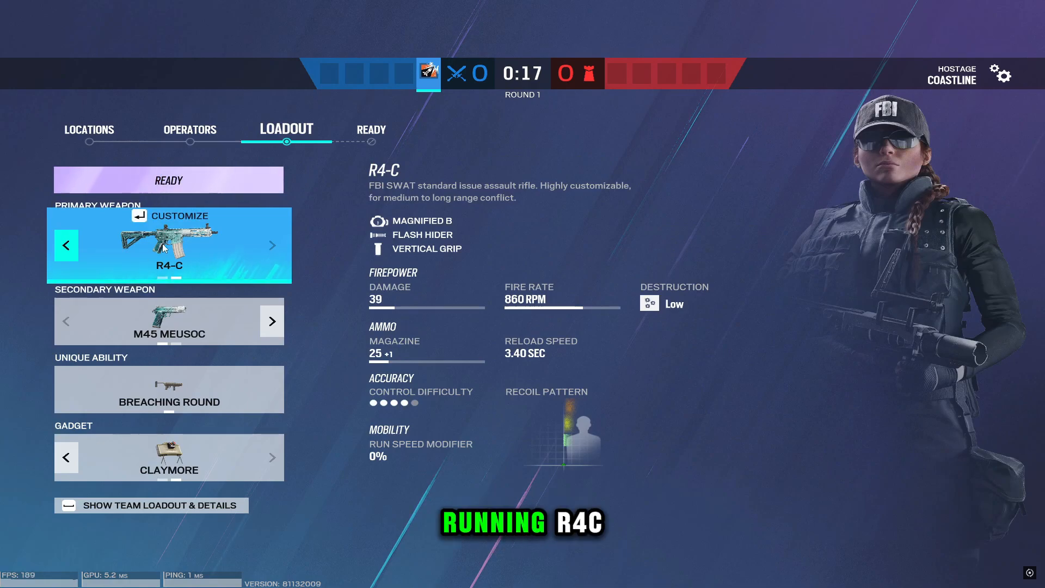
left_click(187, 253)
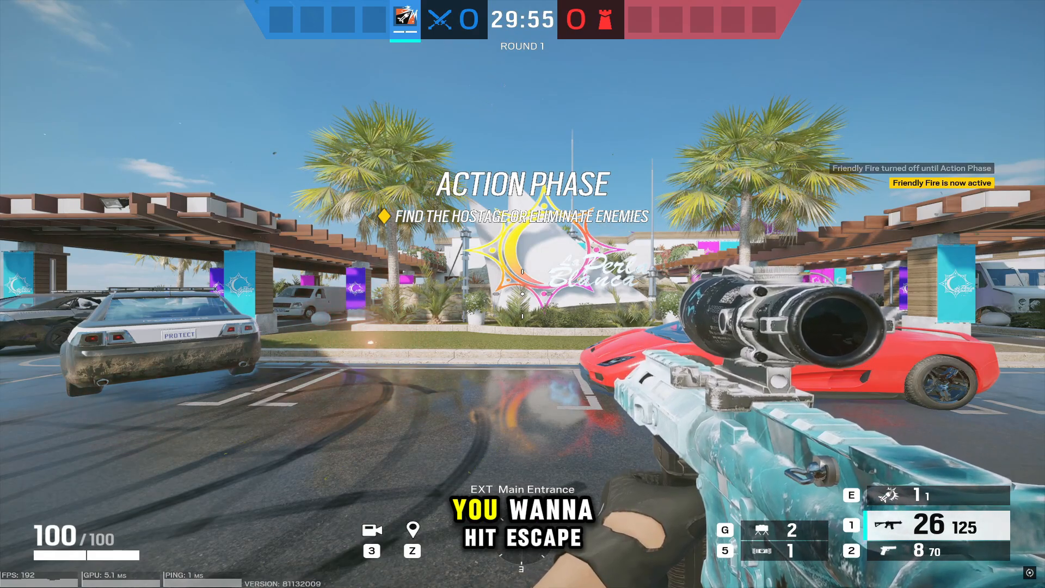
Set the HUD preset to Cinematic in the game options, apply it and return to the match
key("Escape")
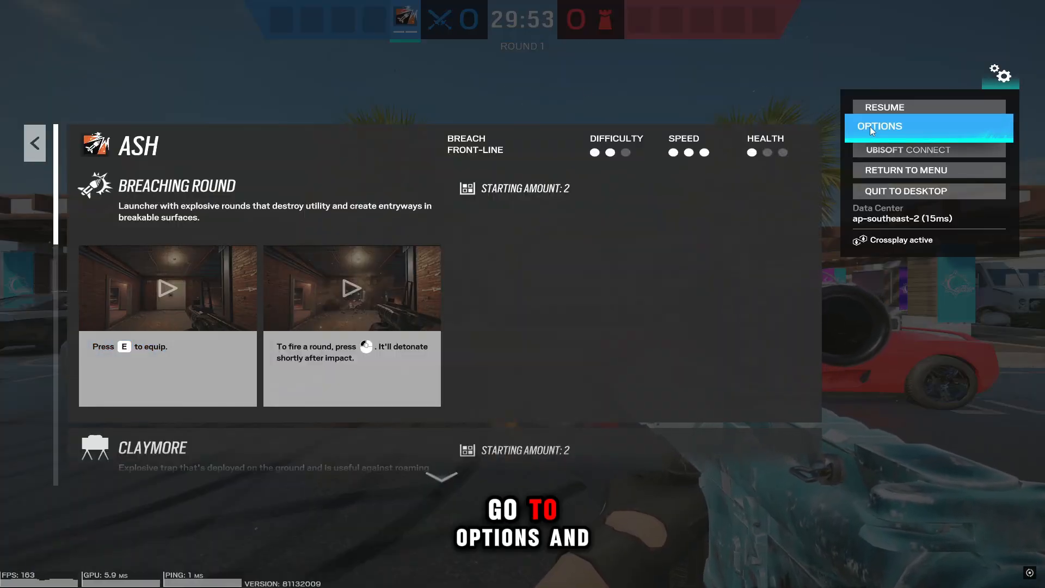
left_click(888, 128)
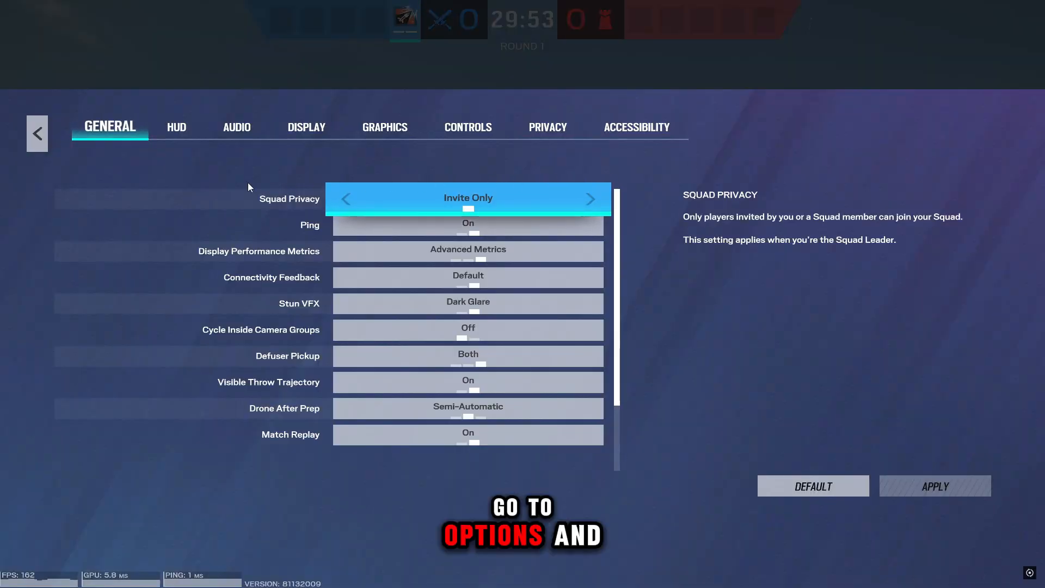
left_click(172, 134)
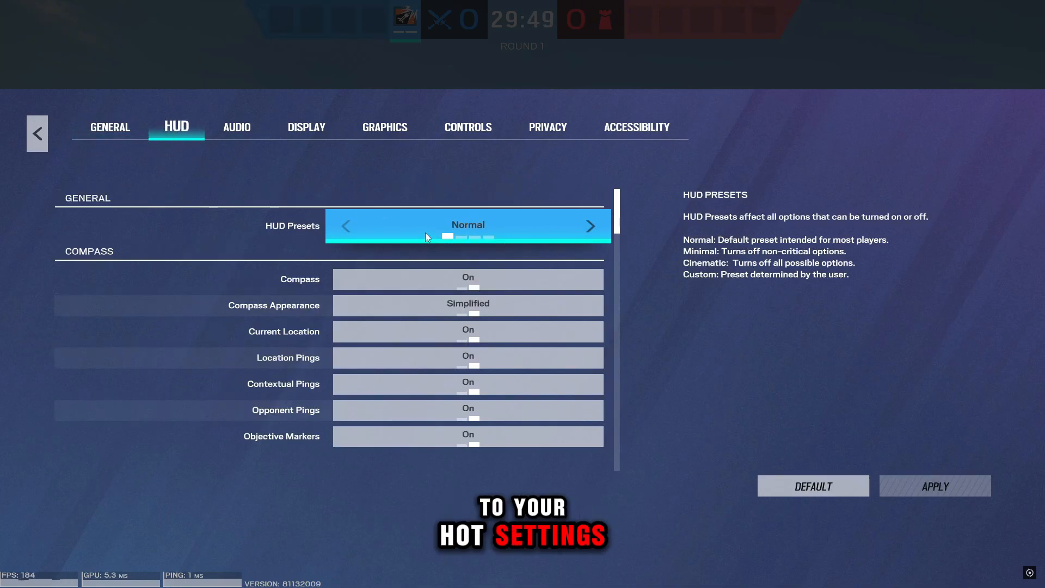
left_click(476, 238)
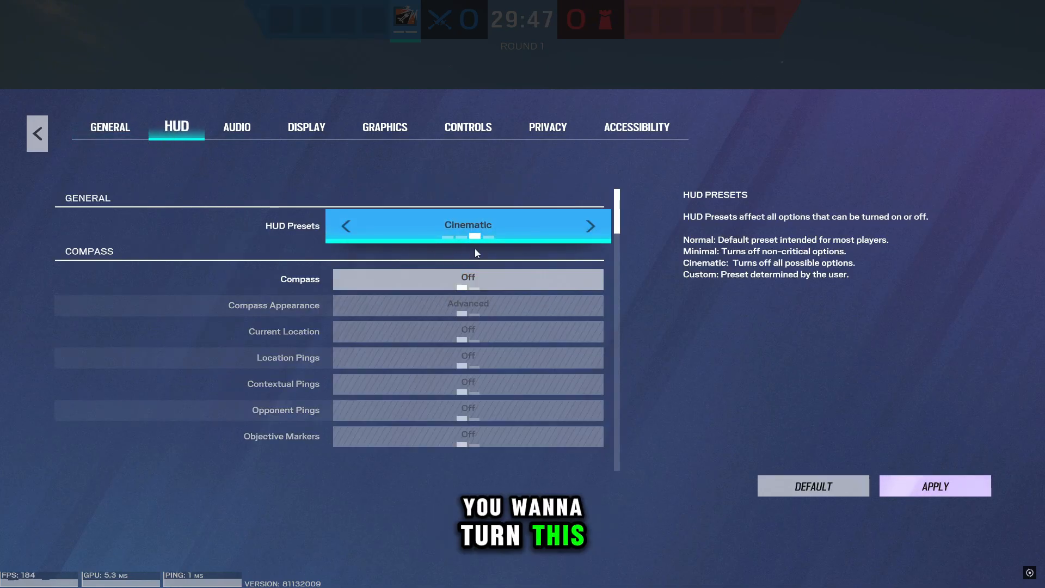
left_click(908, 487)
key("Escape")
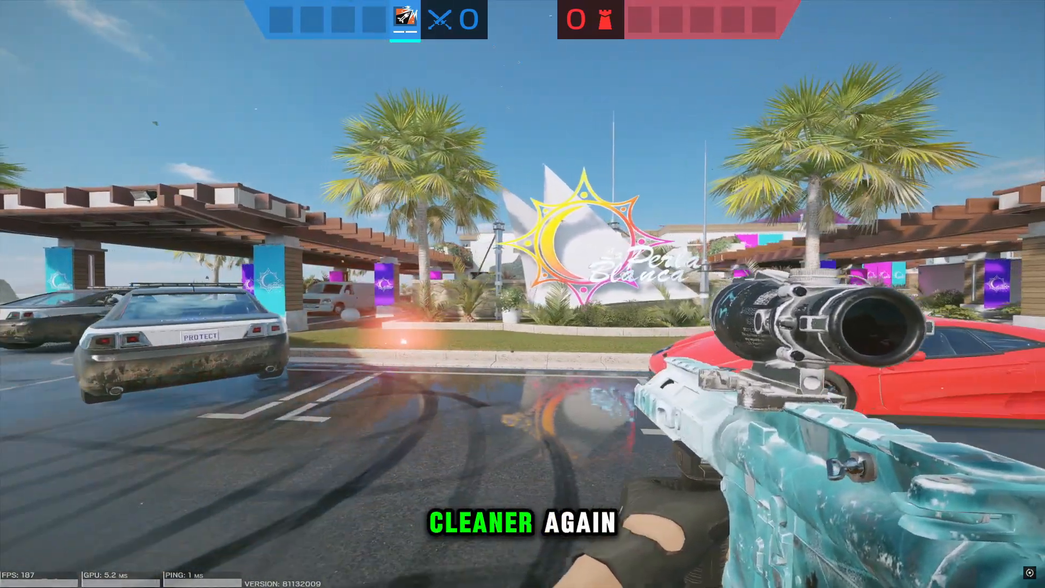
Turn off Match Header under the HUD's match information settings and apply the change
key("Escape")
left_click(851, 129)
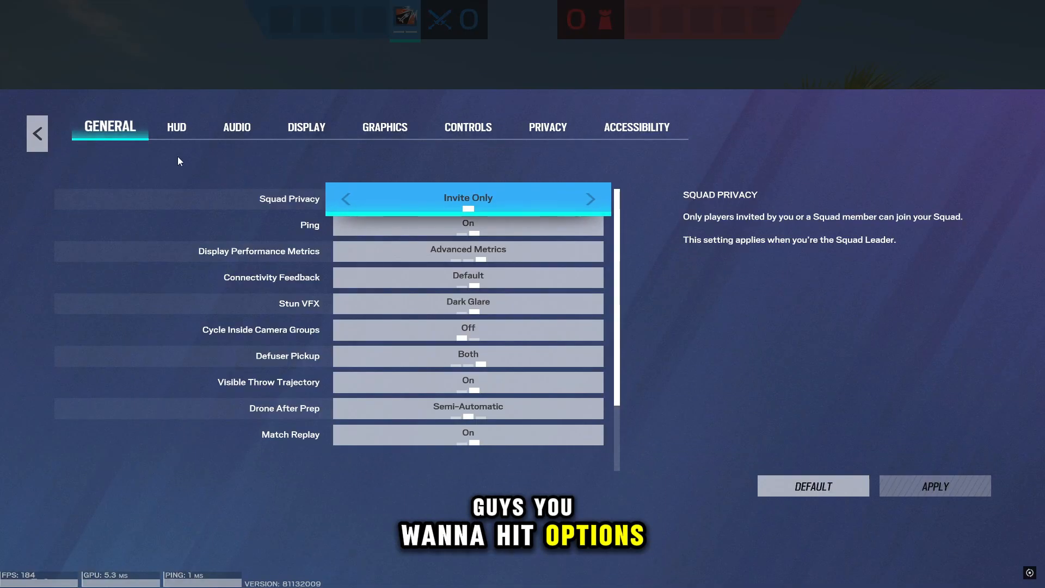
left_click(180, 128)
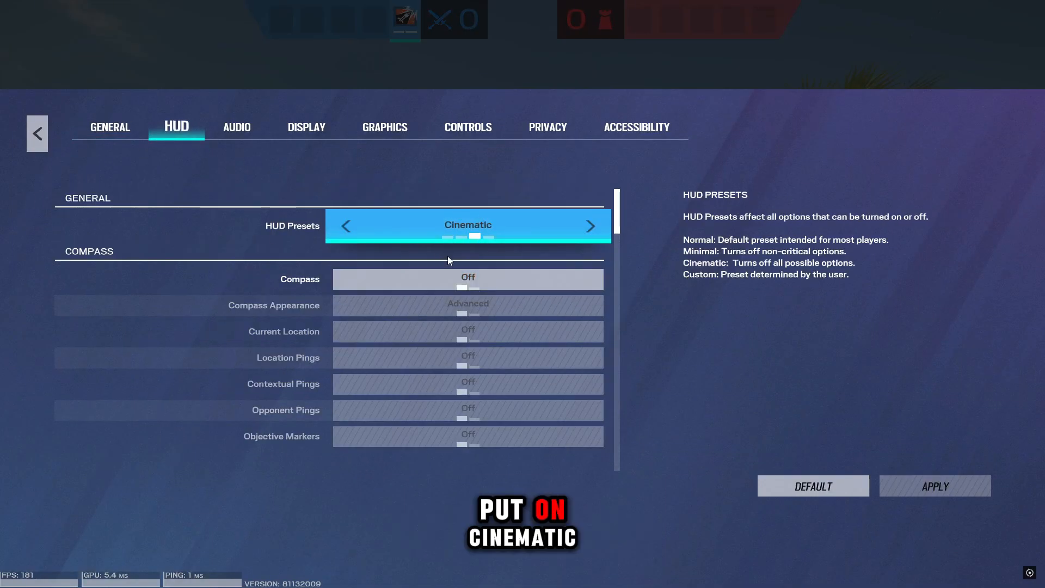
scroll(479, 331, "down", 8)
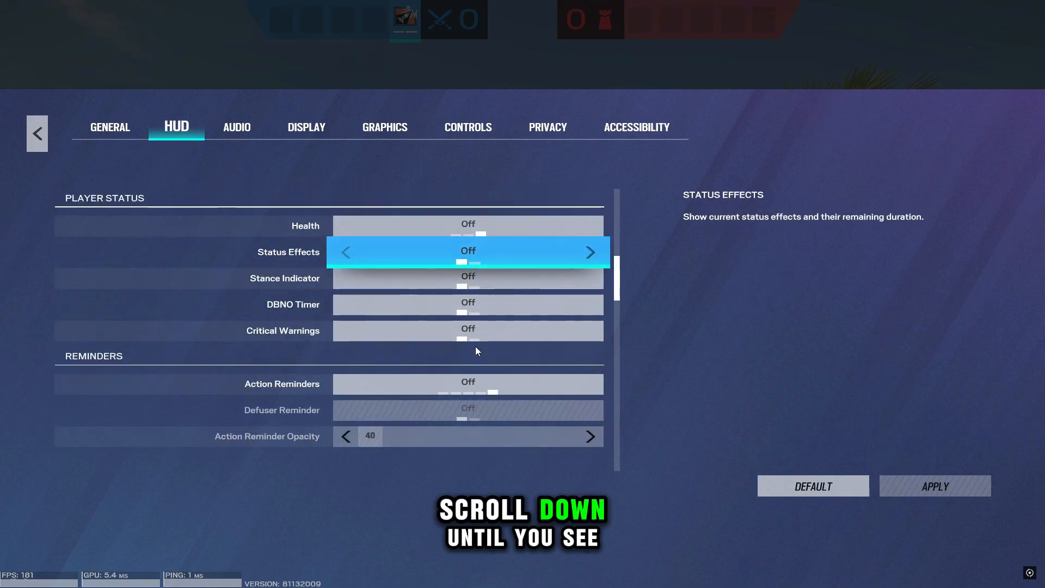
scroll(475, 348, "down", 15)
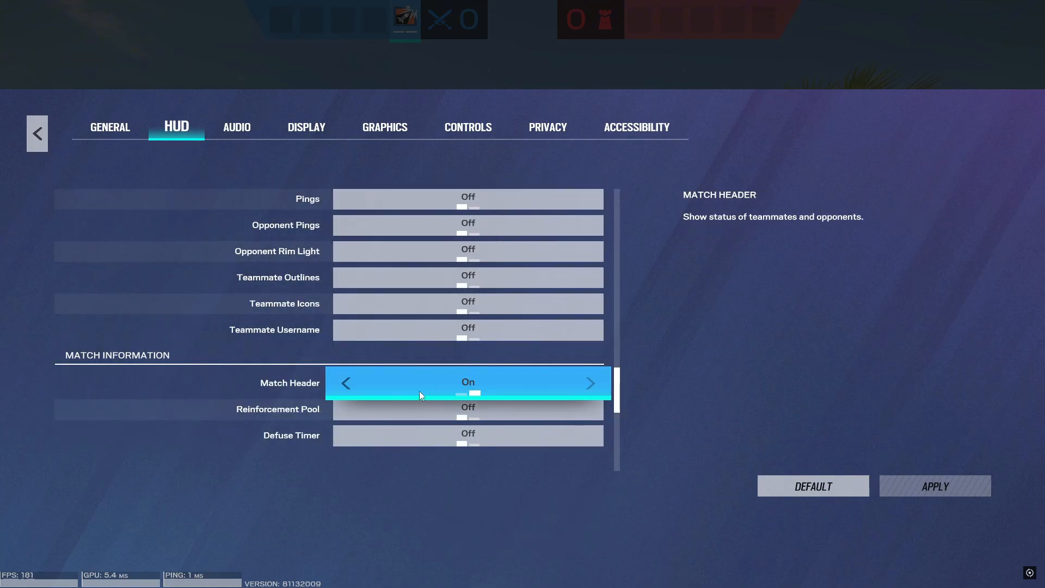
left_click(346, 387)
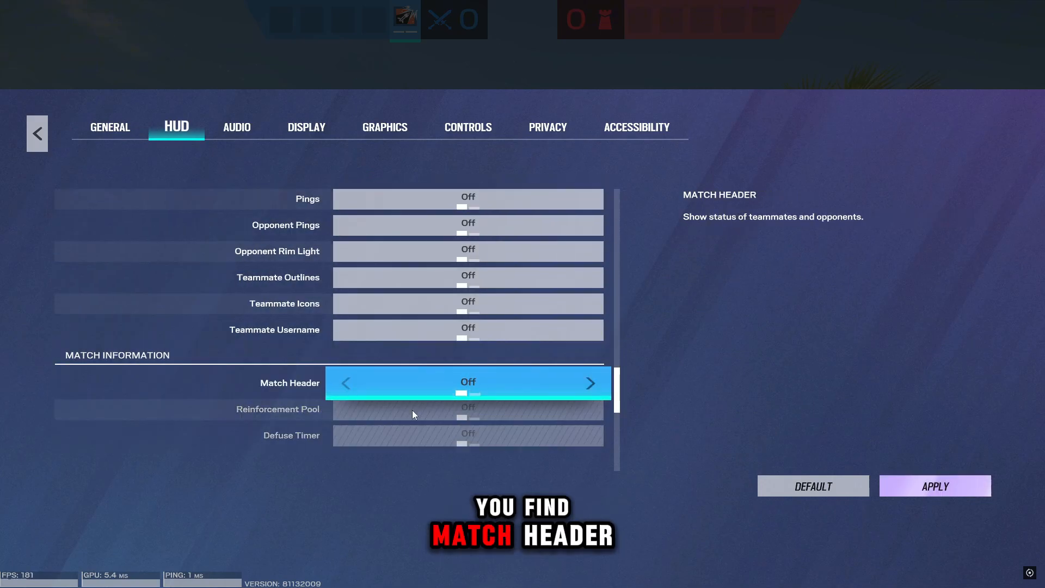
left_click(915, 491)
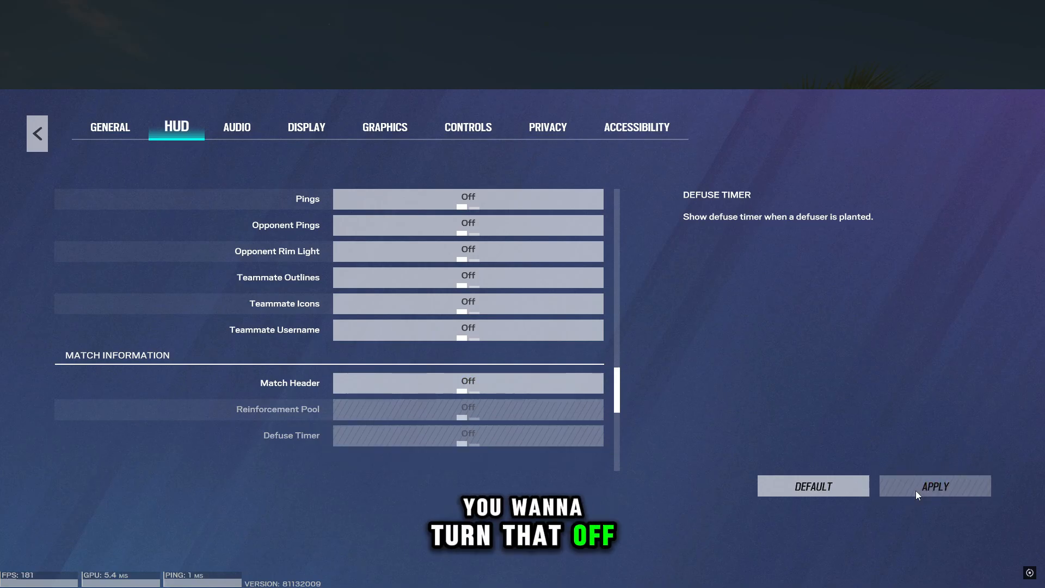
Set Display Performance Metrics to Off in the general options, apply it and resume the match
left_click(123, 131)
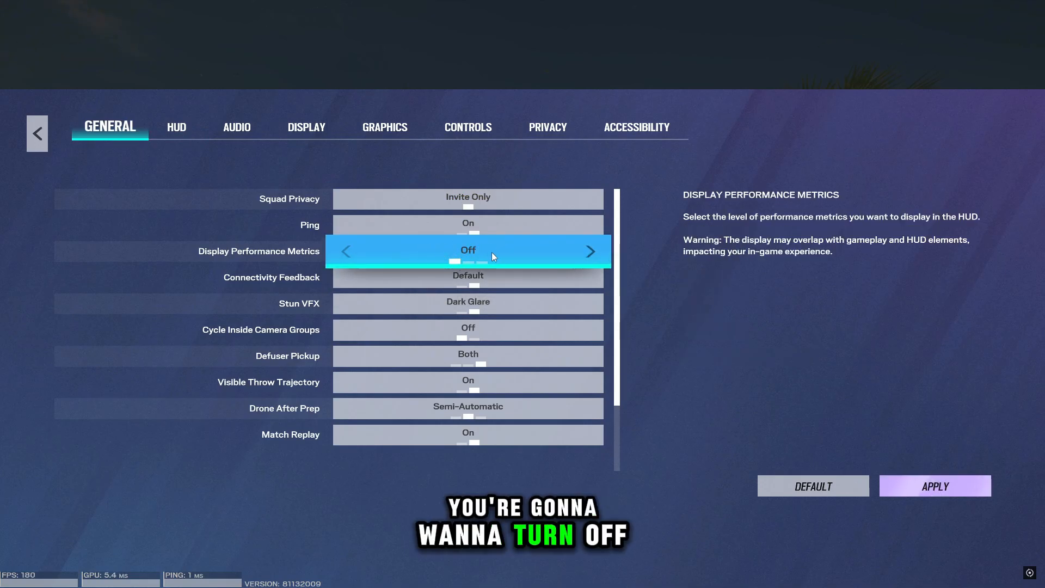
left_click(938, 491)
key("Escape")
key("Escape")
Walk through the parking area and swap weapons to inspect the screen with the HUD hidden
key("w")
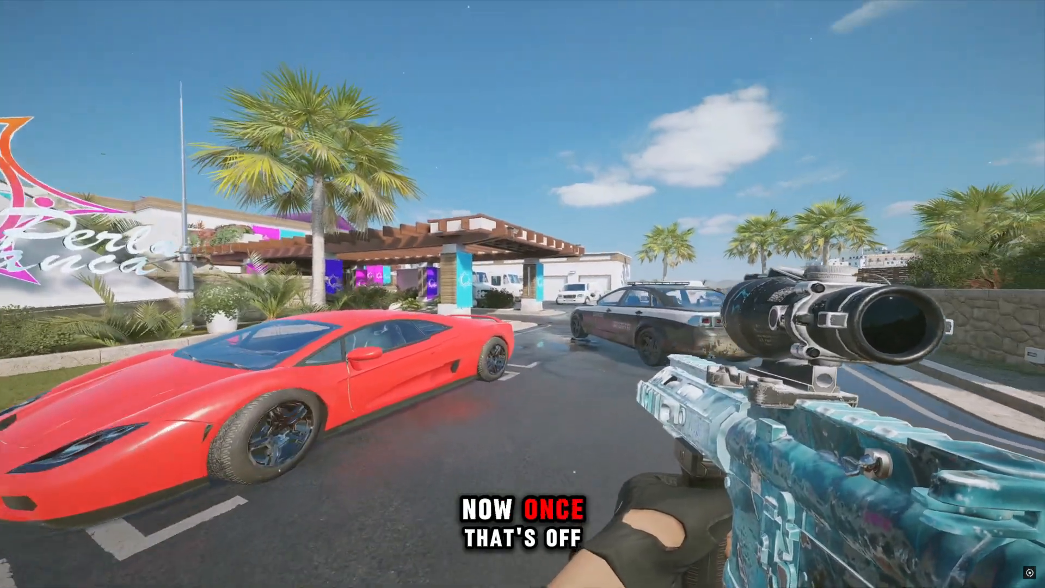
key("w")
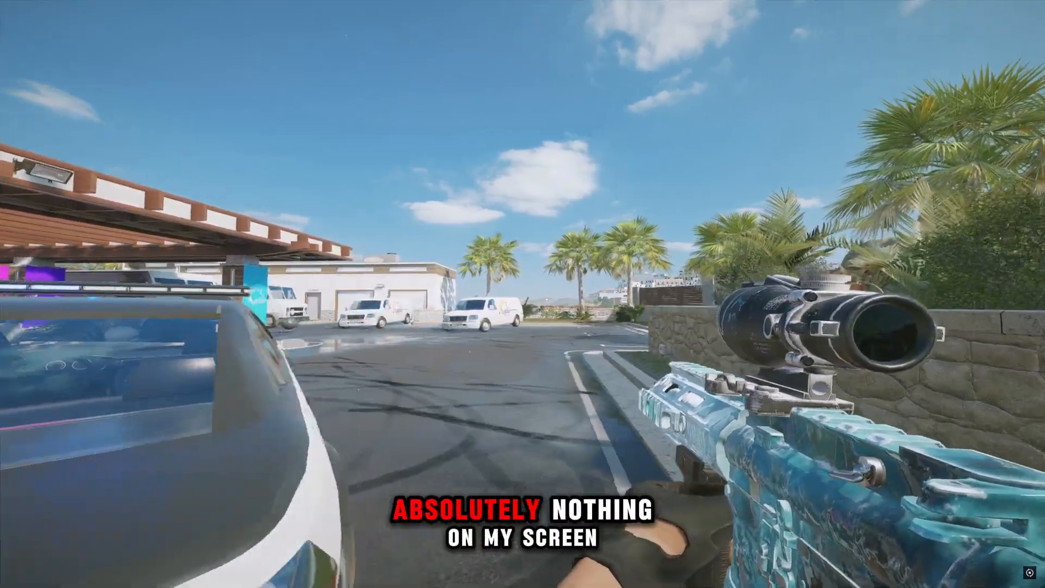
key("w")
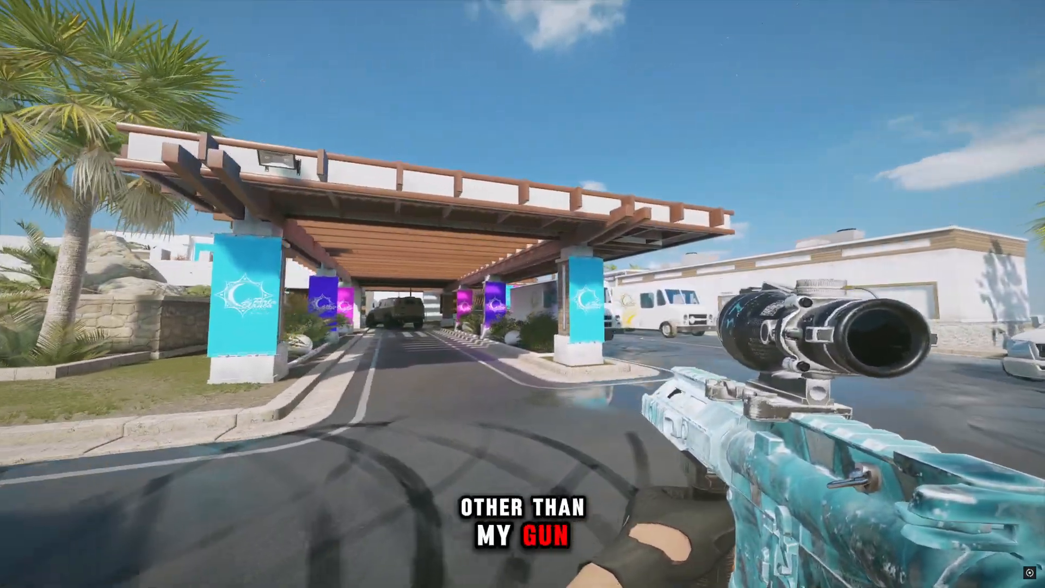
key("2")
key("w")
key("1")
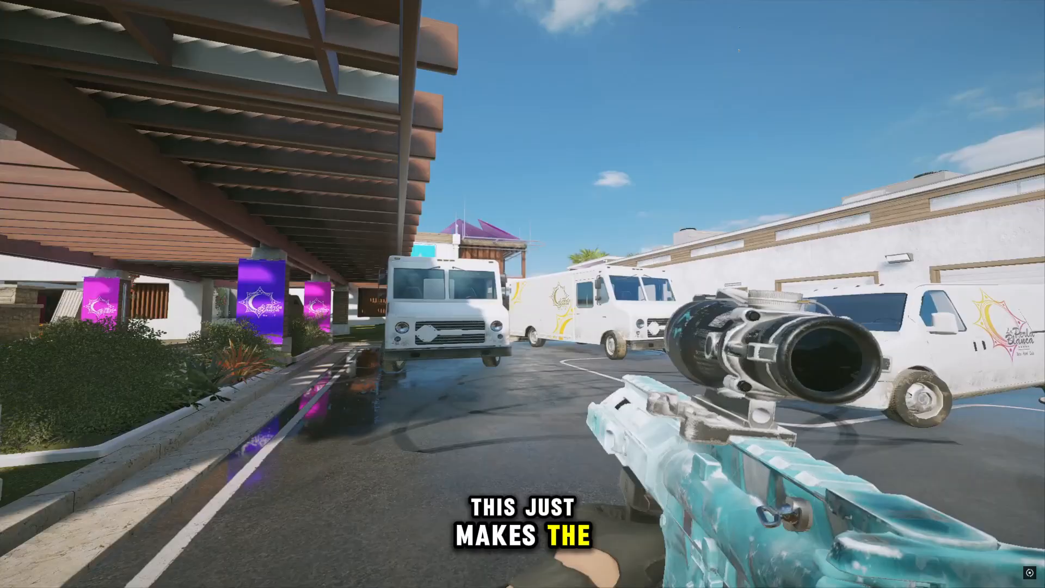
right_click(523, 294)
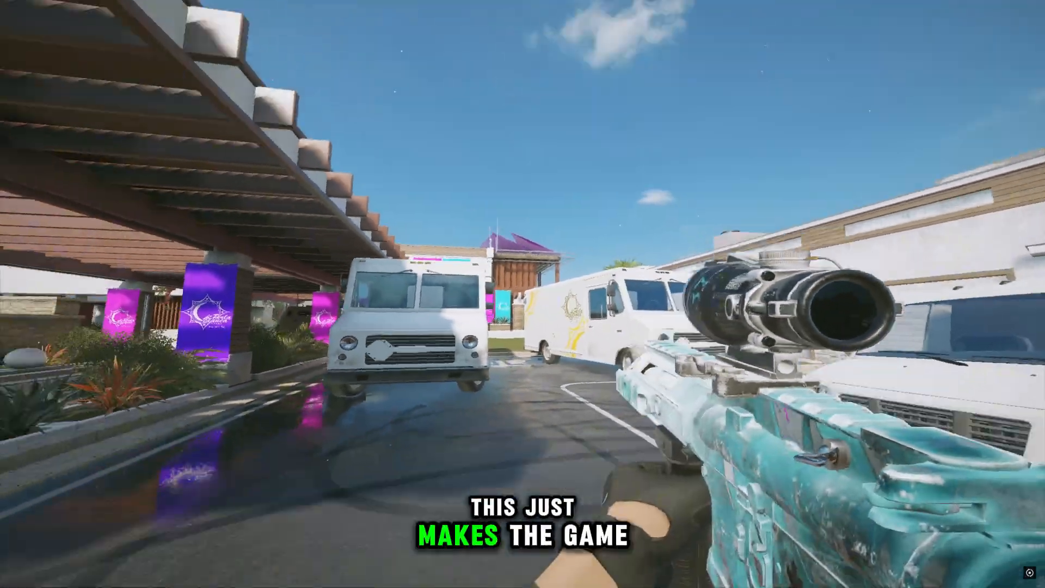
key("w")
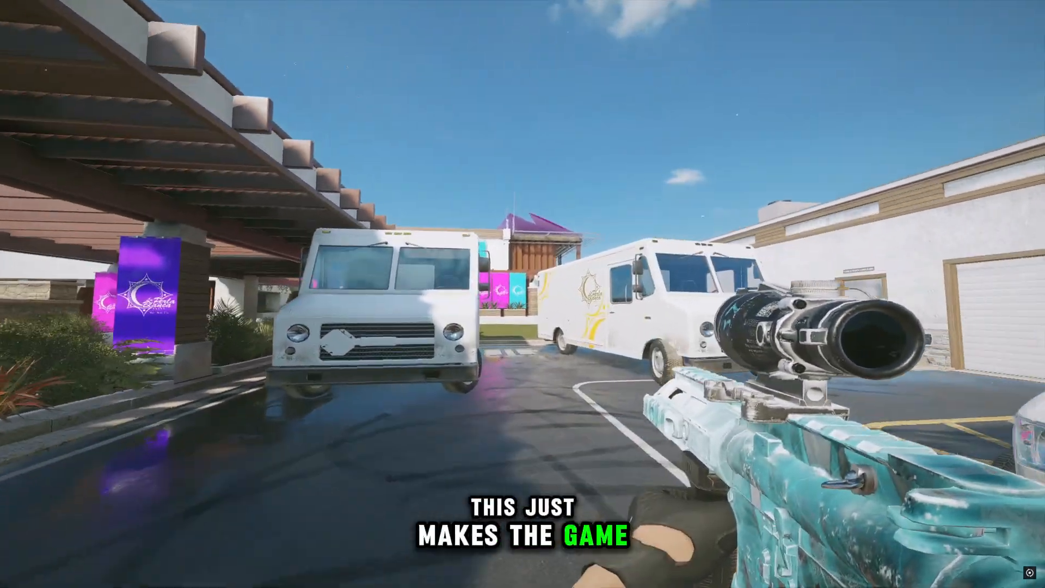
key("2")
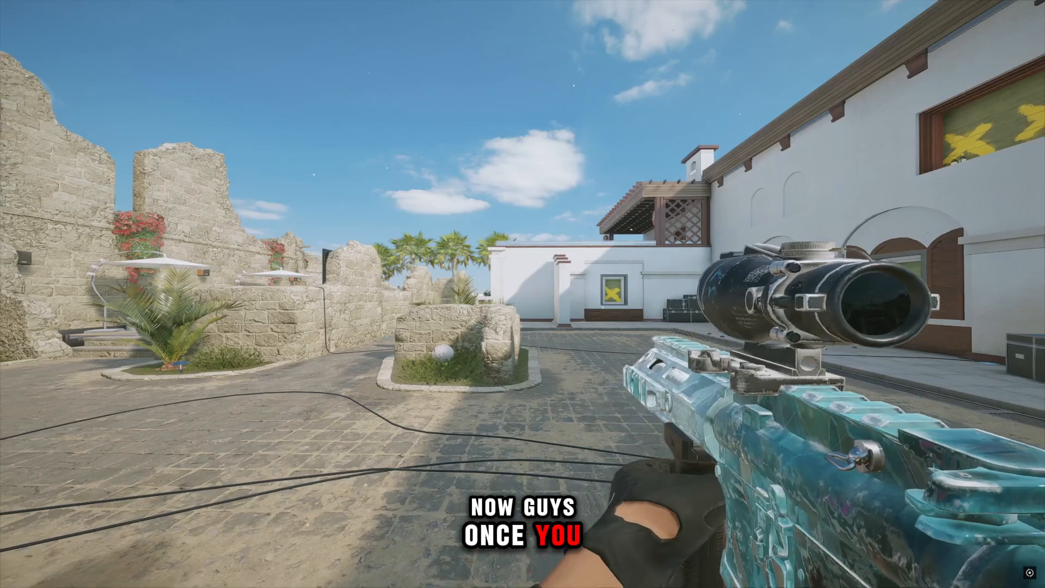
Frame the stone courtyard as the background, switch to the handgun and take a screenshot
key("s")
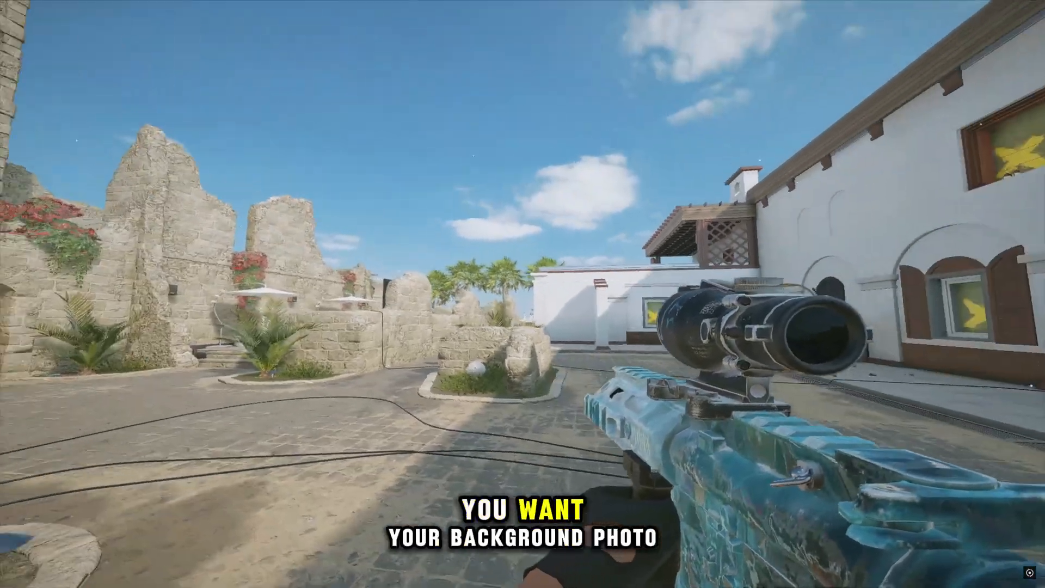
key("a")
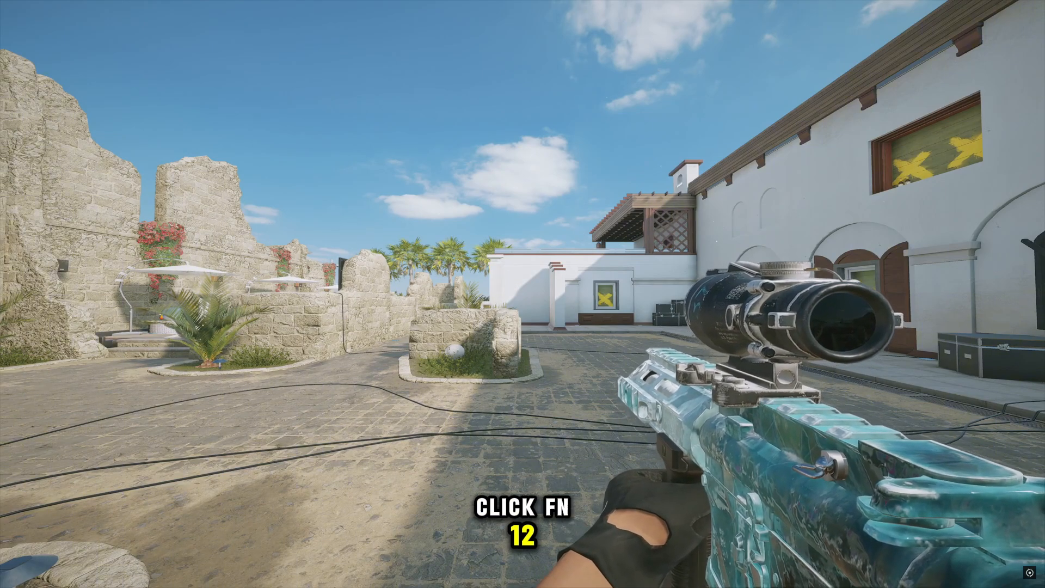
key("2")
key("F12")
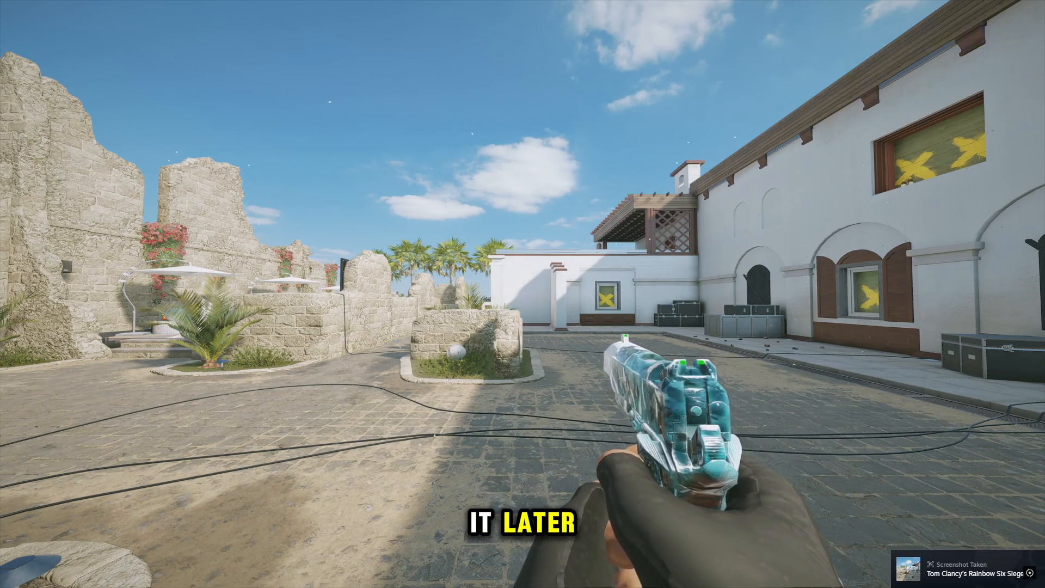
Take another screenshot as a spare and one of the rifle held against the plain brown surface
key("w")
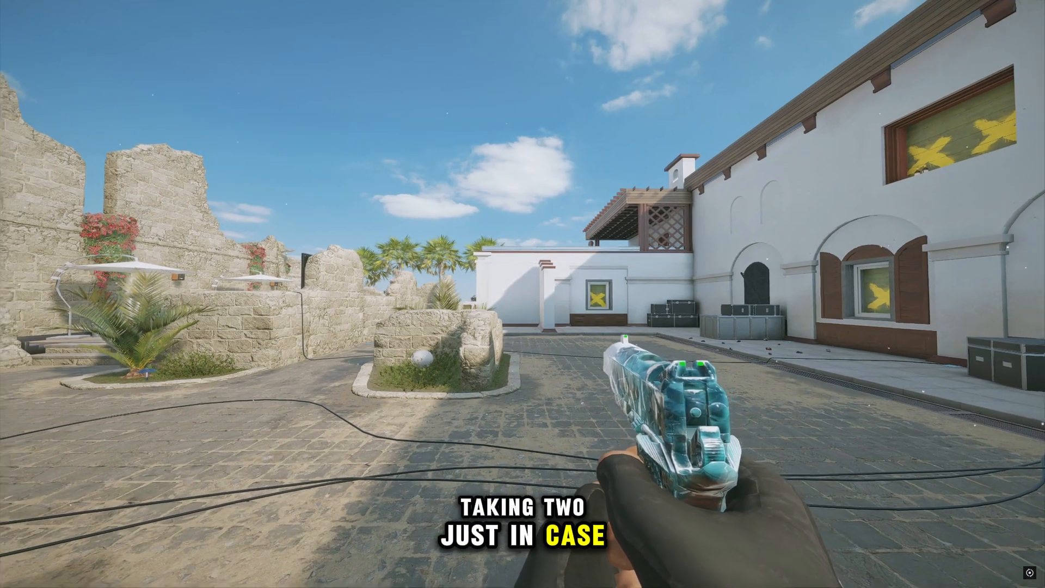
key("1")
key("F12")
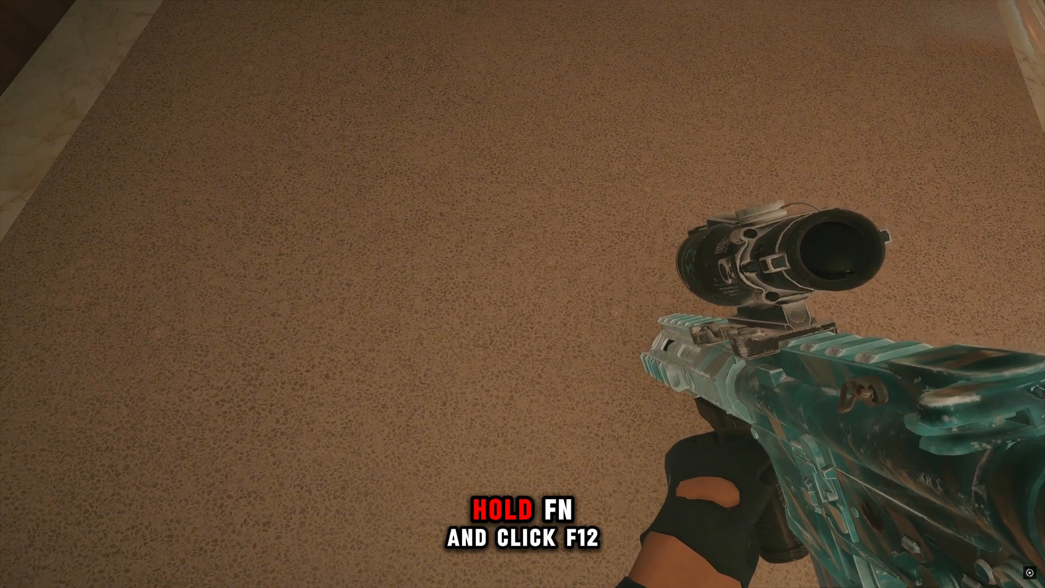
key("F12")
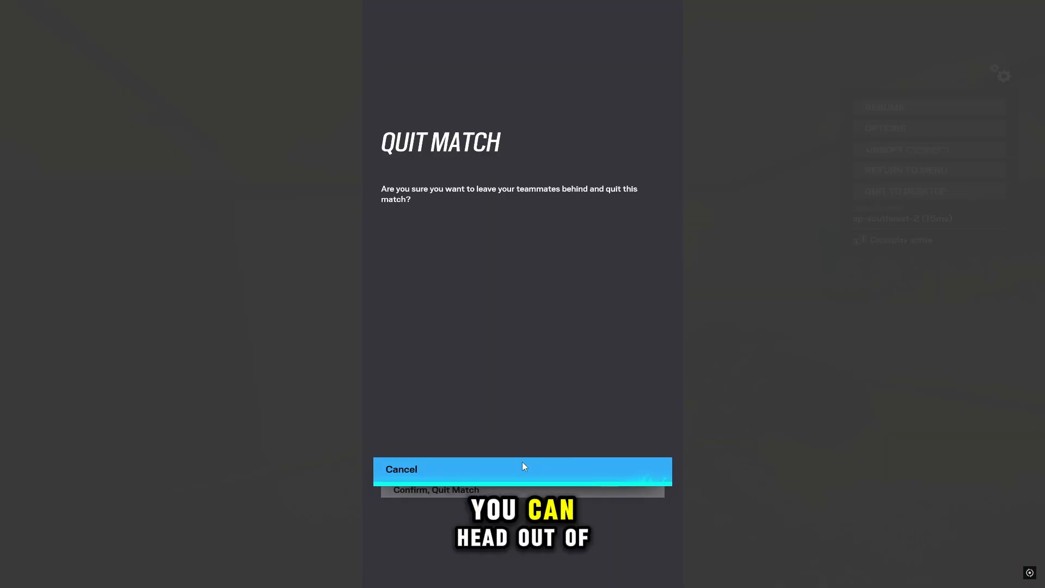
Quit the match, switch to Steam and open its Recordings & Screenshots collection
left_click(518, 488)
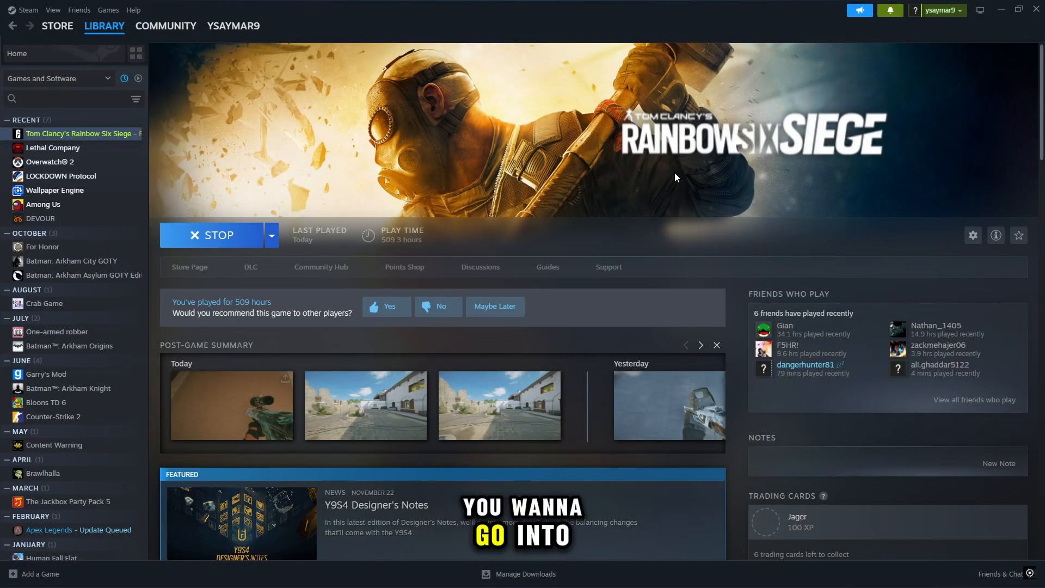
left_click(54, 11)
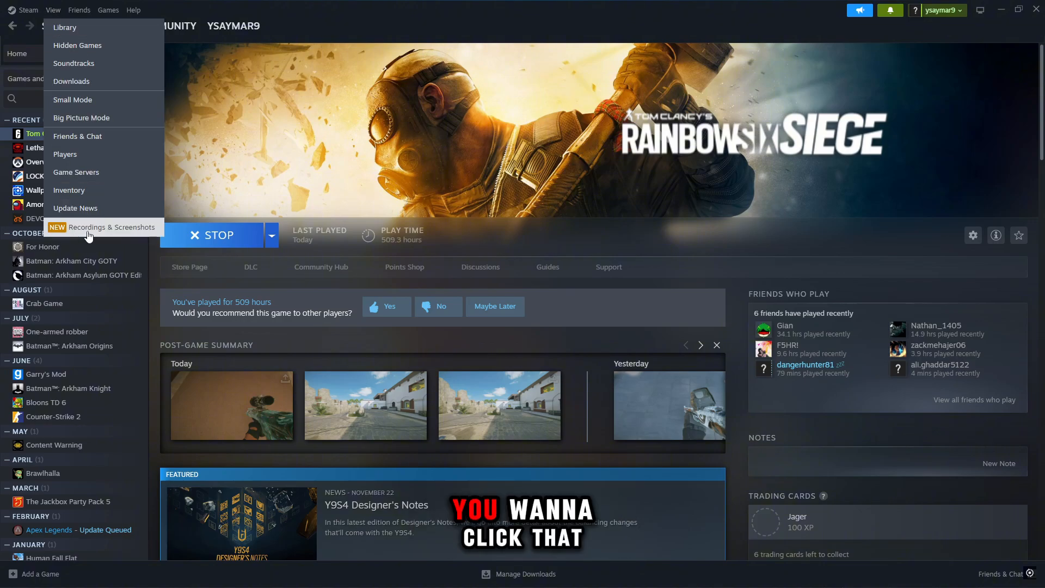
left_click(88, 232)
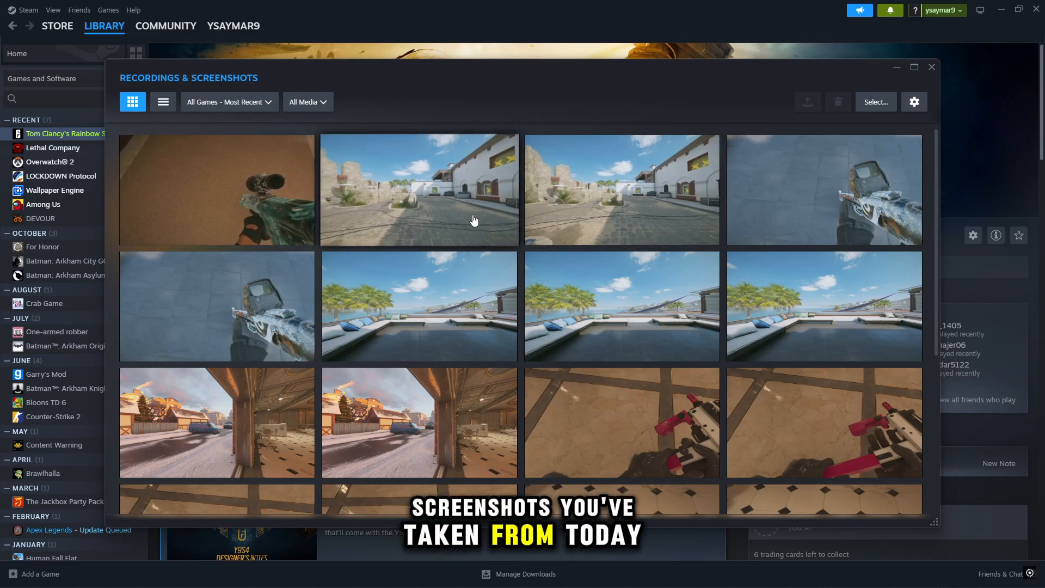
Save the newest rifle screenshot as JPEG file 359550_23 in the Pictures folder
left_click(256, 204)
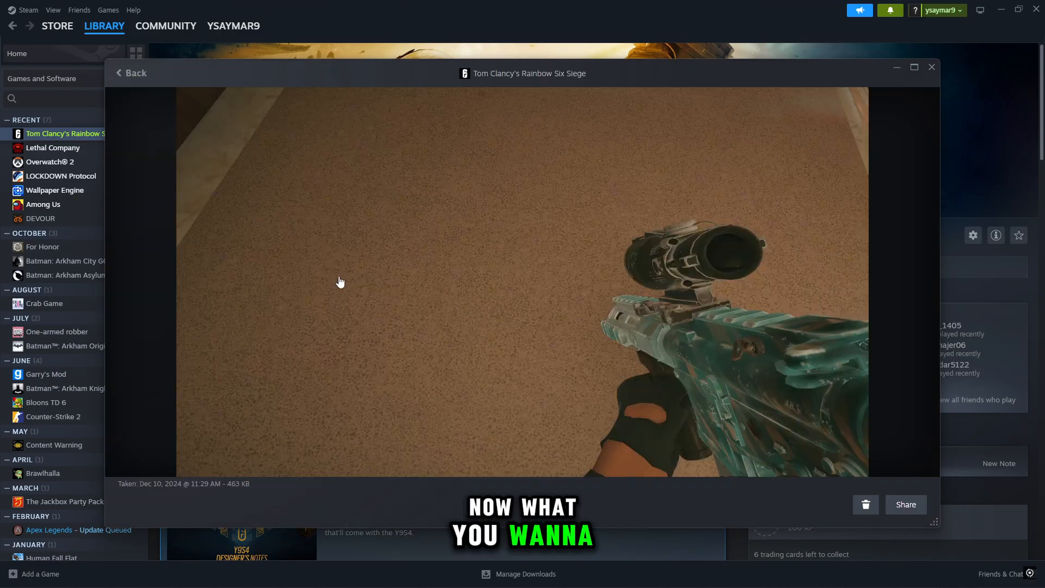
left_click(908, 507)
left_click(798, 411)
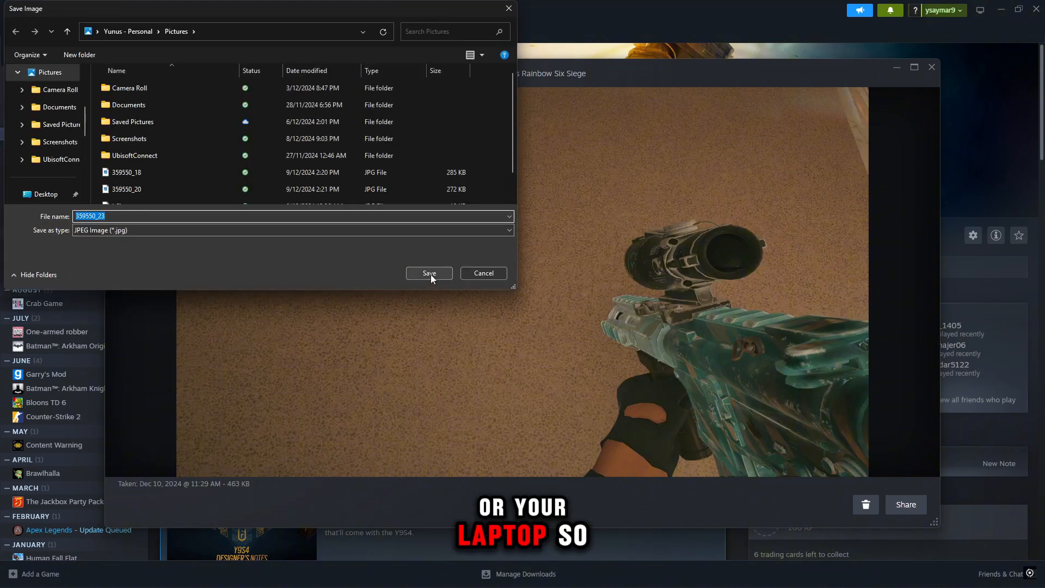
left_click(430, 274)
Save a copy of the stone courtyard screenshot to the Pictures folder as well
left_click(122, 72)
left_click(419, 238)
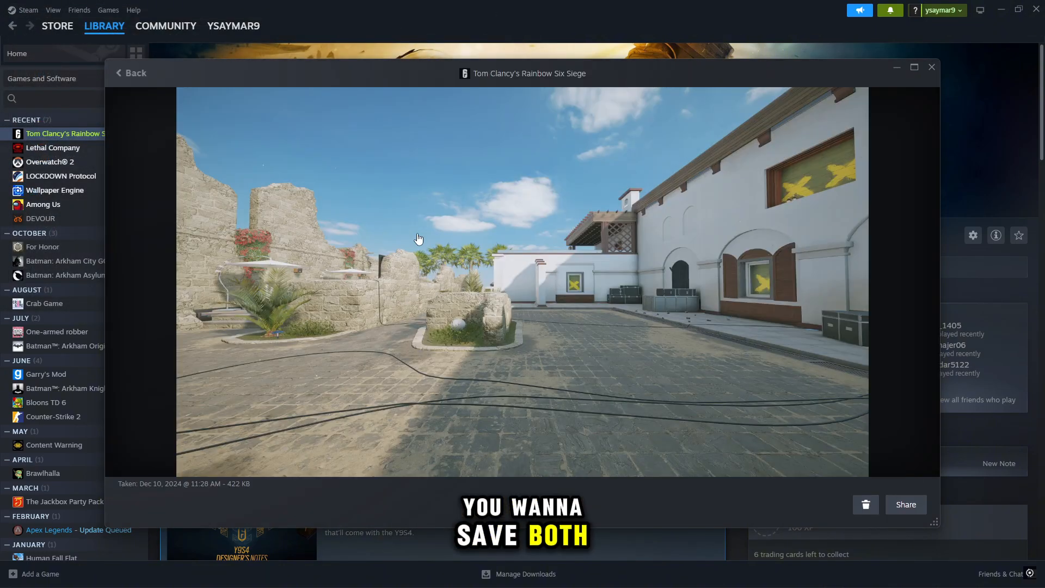
left_click(907, 504)
left_click(839, 402)
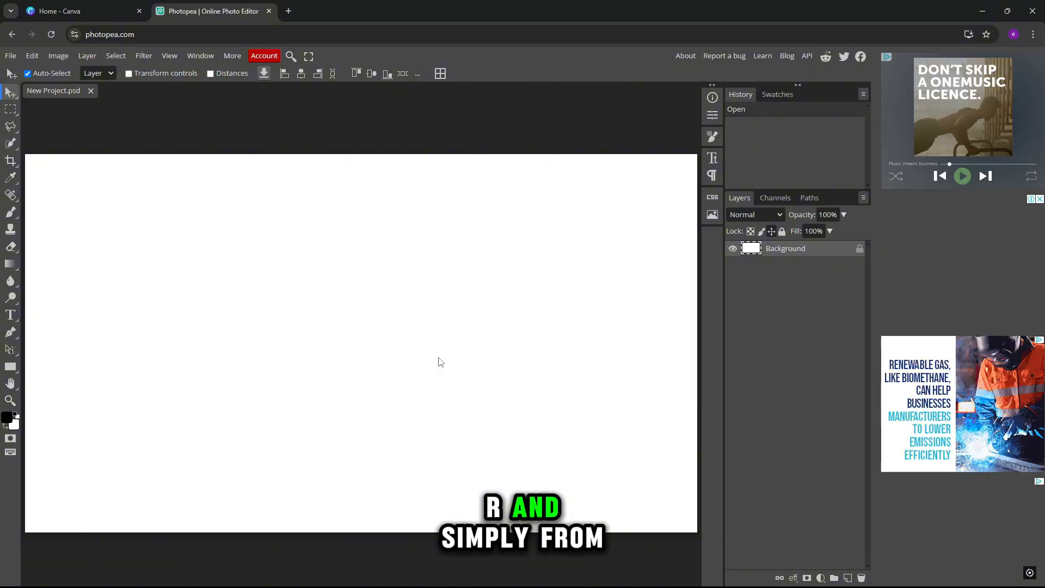
Open File Explorer beside the blank Photopea canvas and show the Pictures folder
key("super")
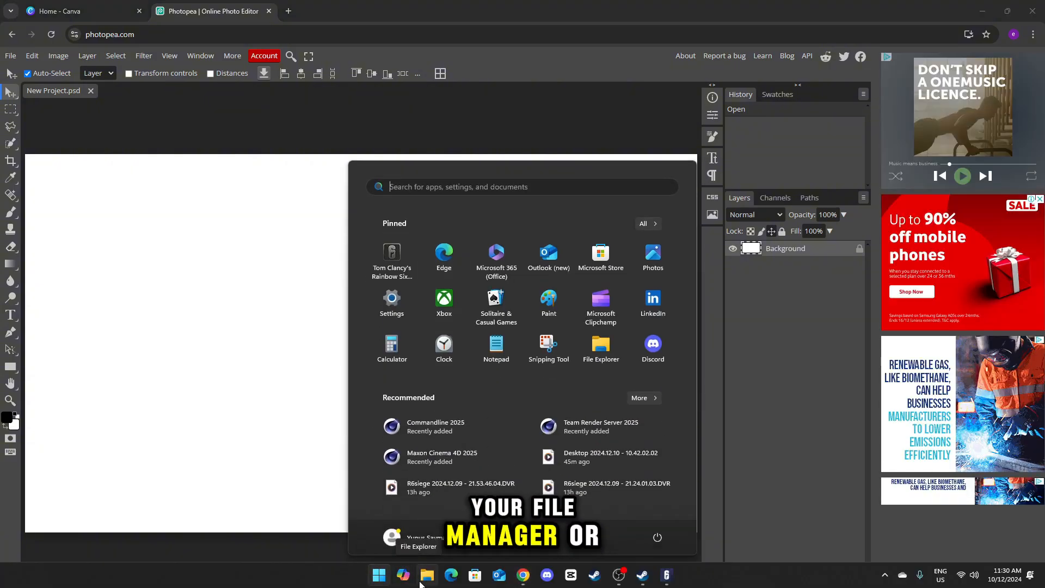
left_click(422, 581)
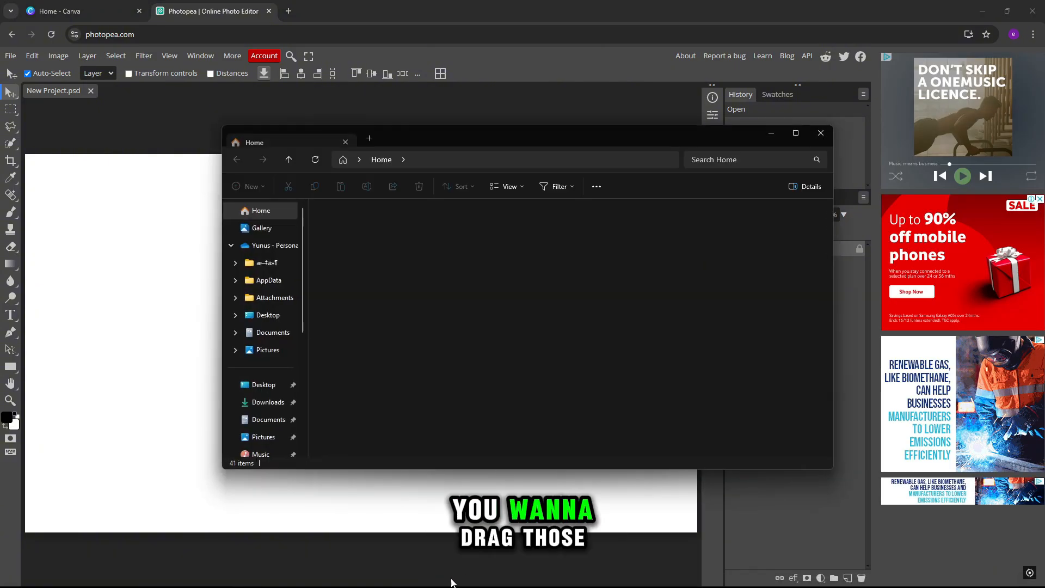
left_click_drag(473, 142, 642, 123)
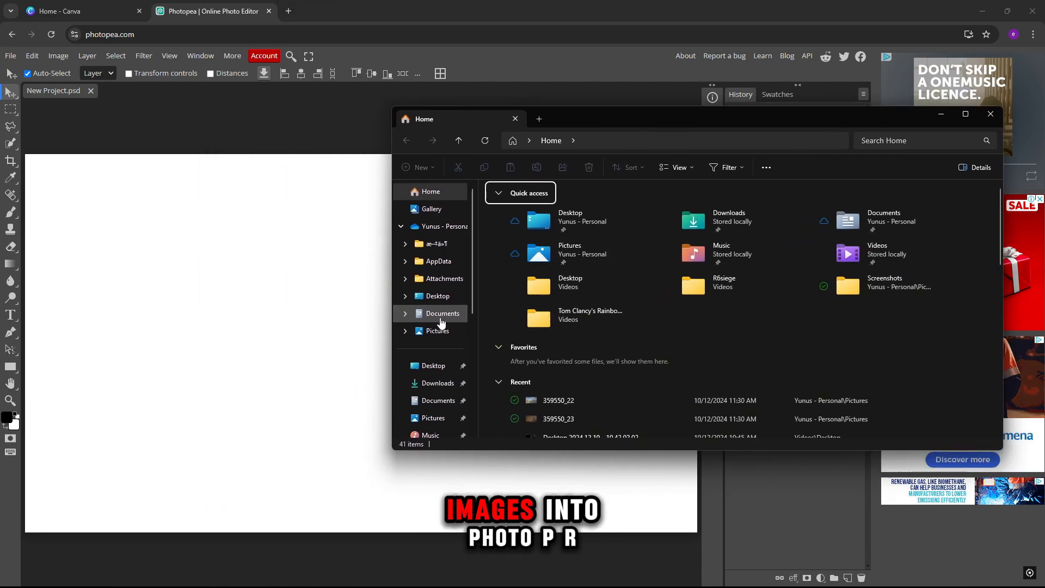
scroll(441, 323, "down", 1)
left_click(435, 275)
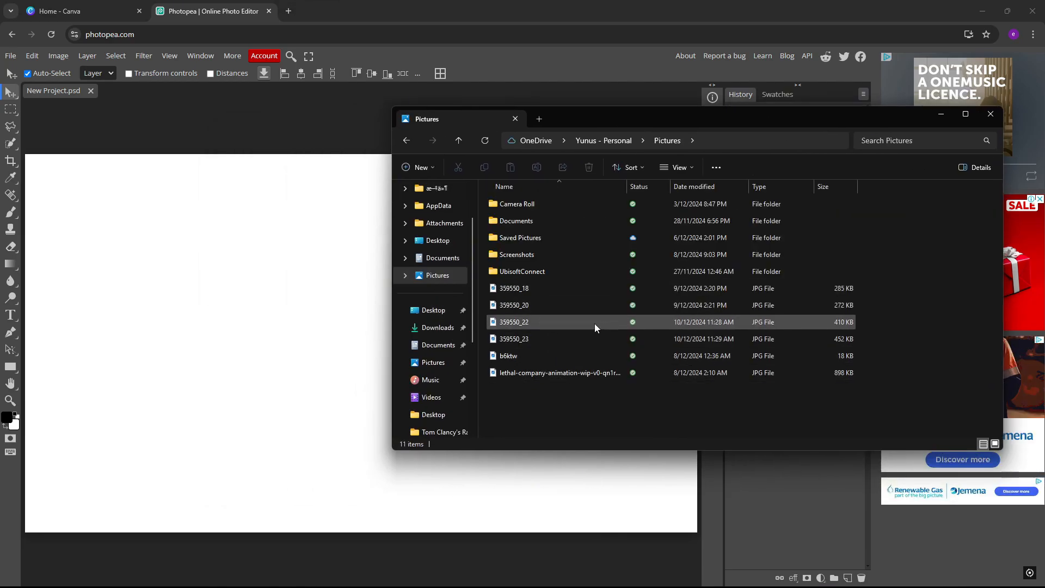
Place the courtyard image 359550_22 into the project so it fills the canvas
left_click_drag(594, 323, 230, 324)
left_click_drag(522, 327, 176, 313)
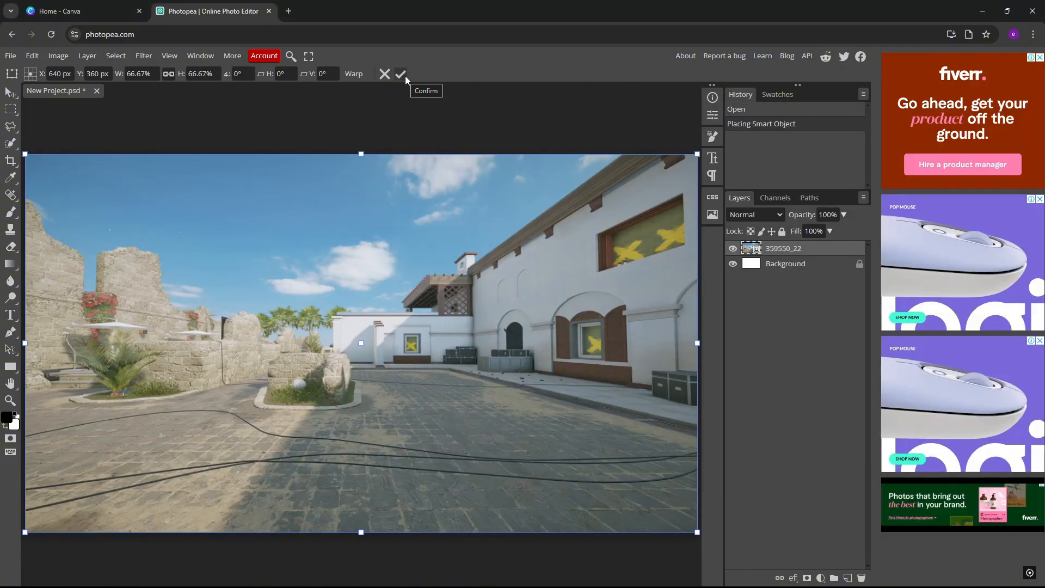
left_click(405, 76)
Place the rifle image 359550_23 above the courtyard layer and delete the white Background layer
key("super")
left_click(428, 576)
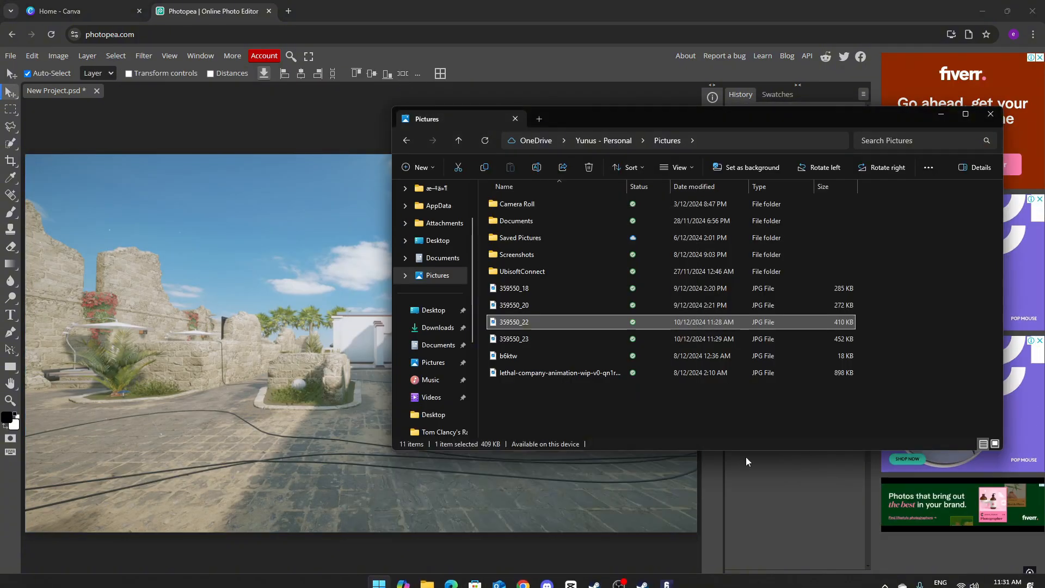
left_click(658, 338)
left_click_drag(653, 339, 244, 346)
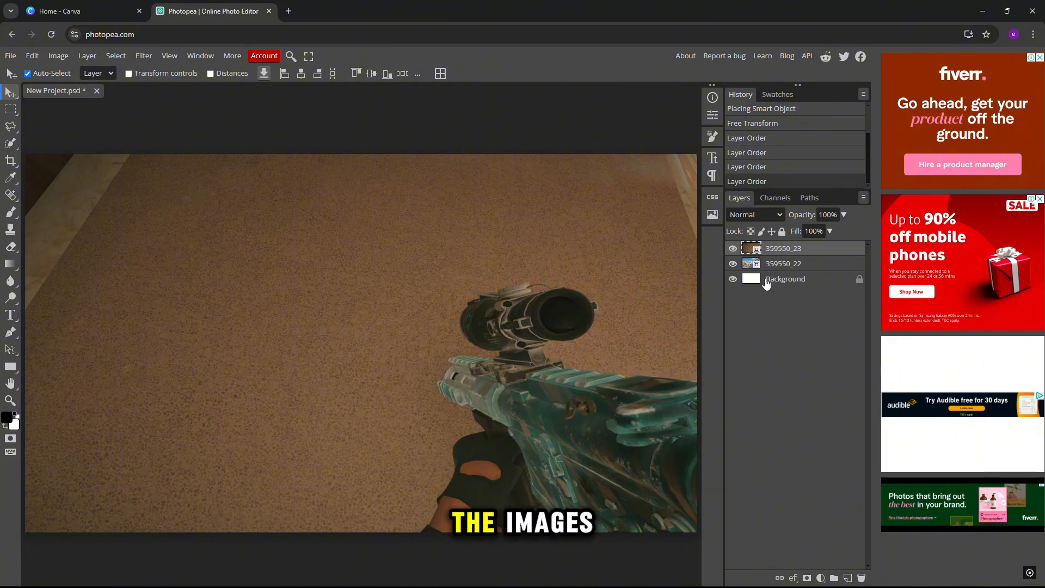
left_click(761, 280)
key("Delete")
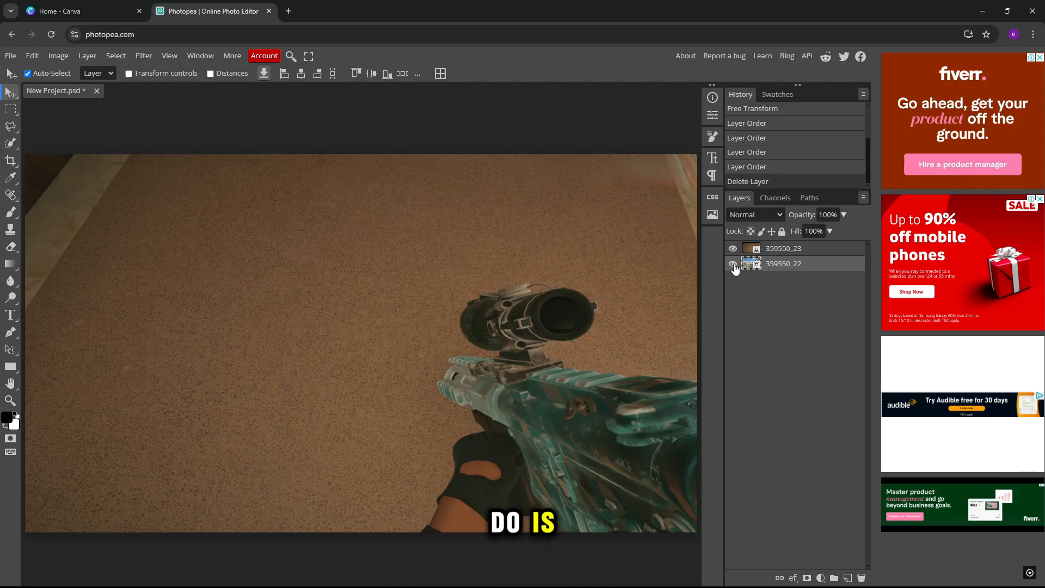
Remove the brown backdrop around the rifle on layer 359550_23 with Remove BG
left_click(770, 251)
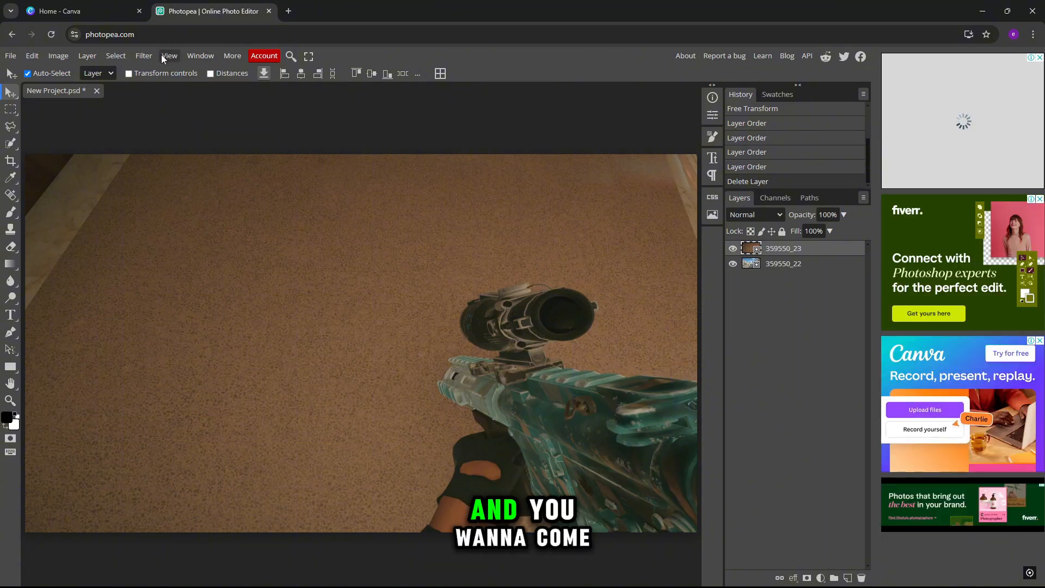
left_click(110, 57)
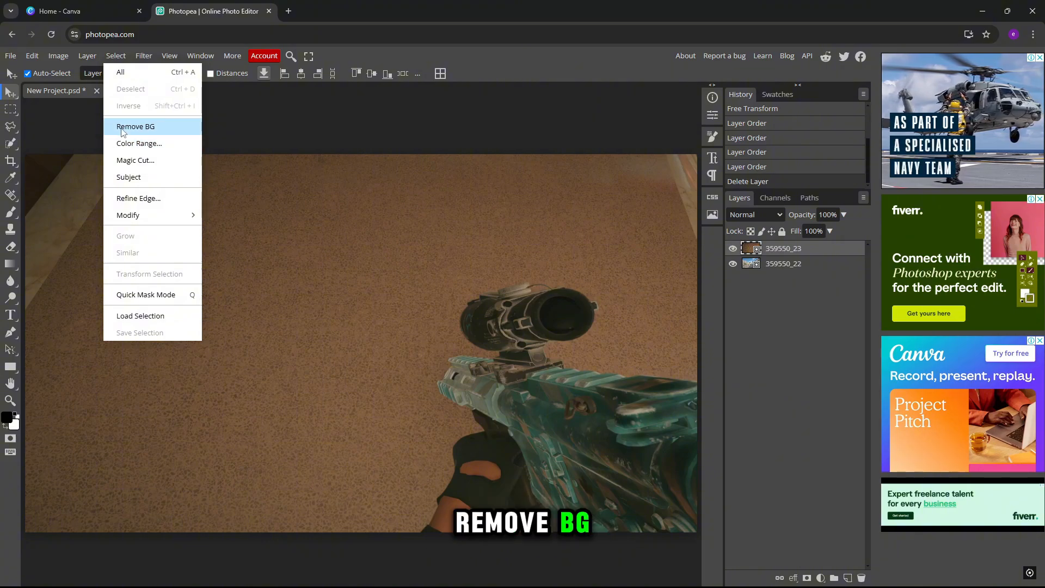
left_click(153, 133)
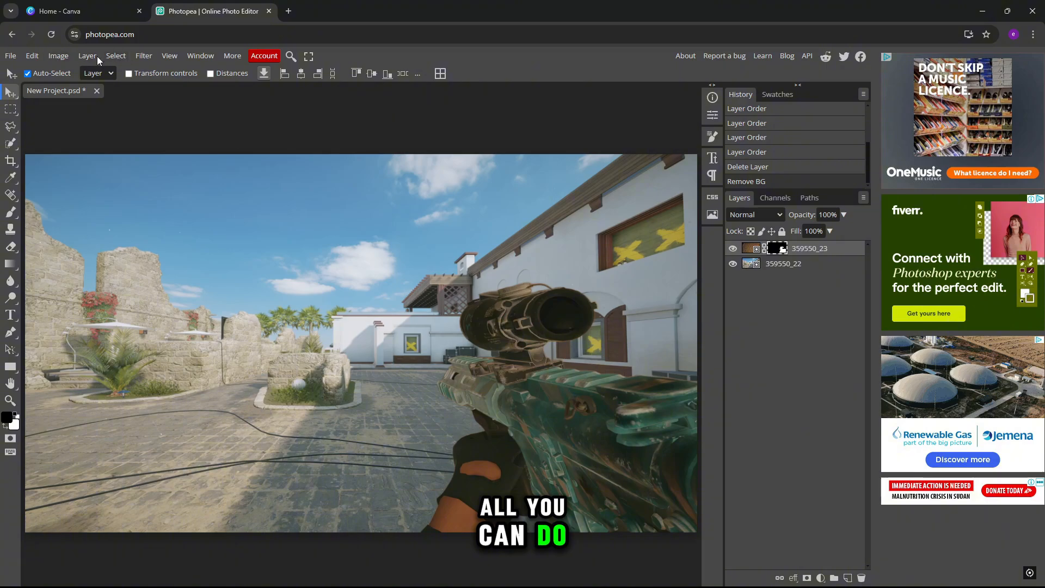
Enlarge the rifle layer with Free Transform, keeping its lower-right corner anchored to the canvas
left_click(32, 56)
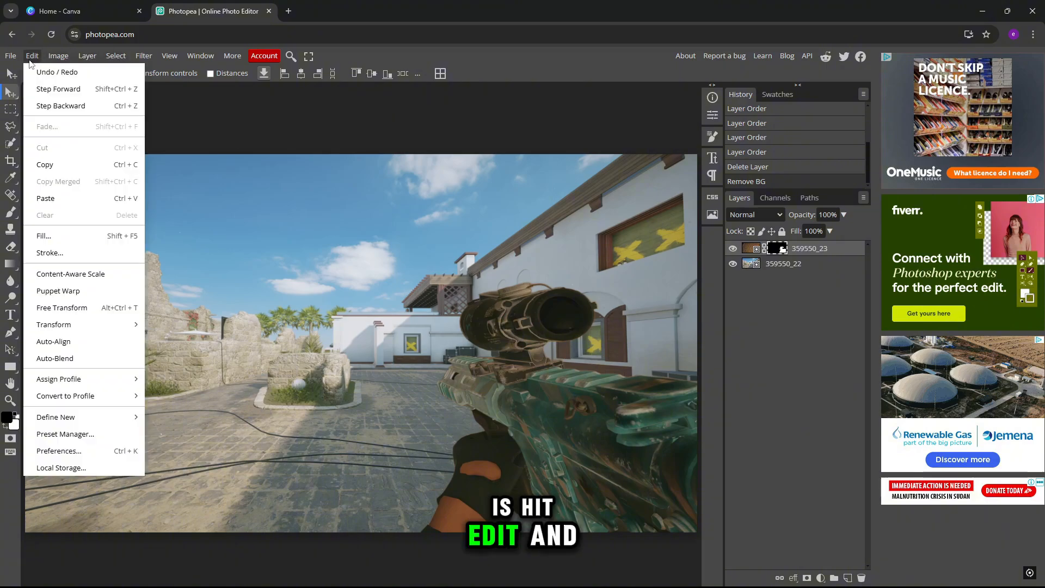
left_click(62, 308)
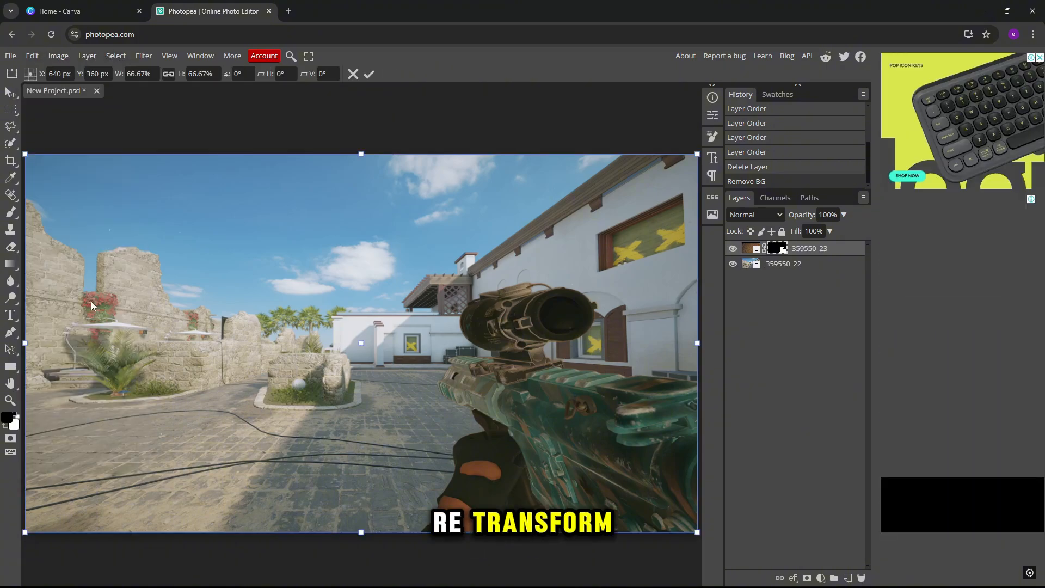
left_click_drag(25, 154, 2, 57)
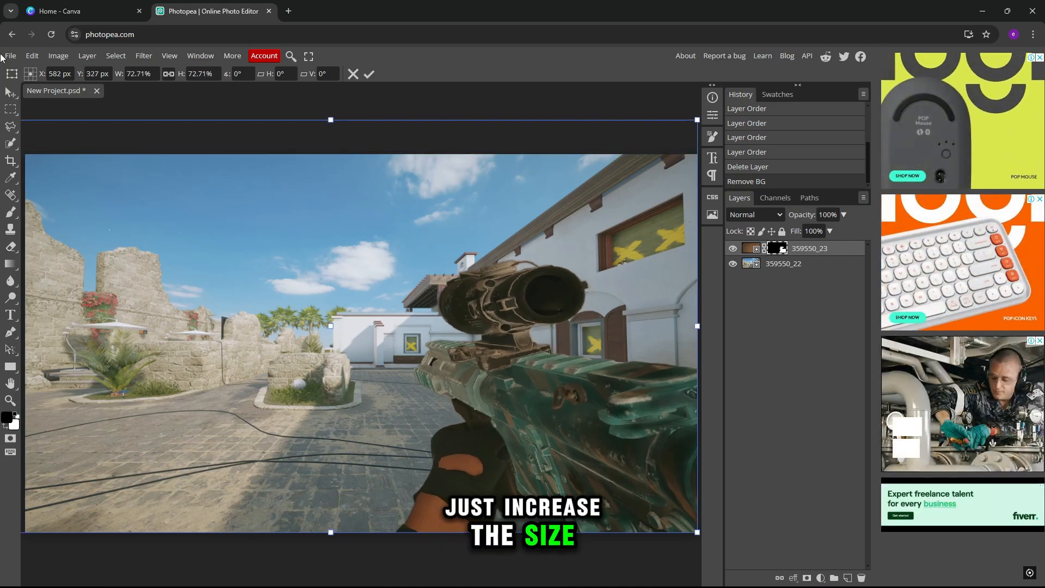
key("Return")
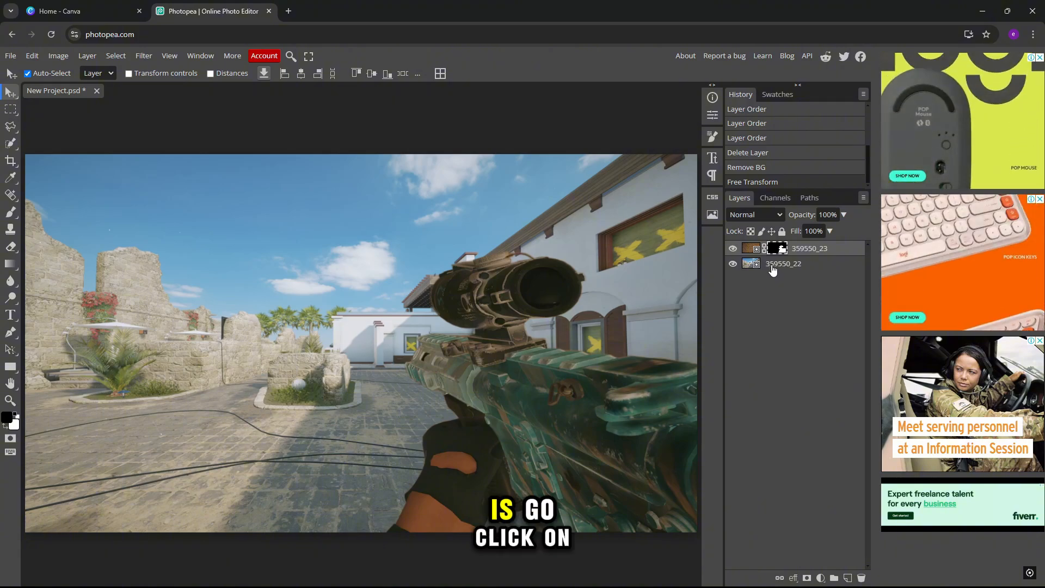
Apply a Radial Blur in Zoom mode with amount 5 to the courtyard layer 359550_22
left_click(754, 263)
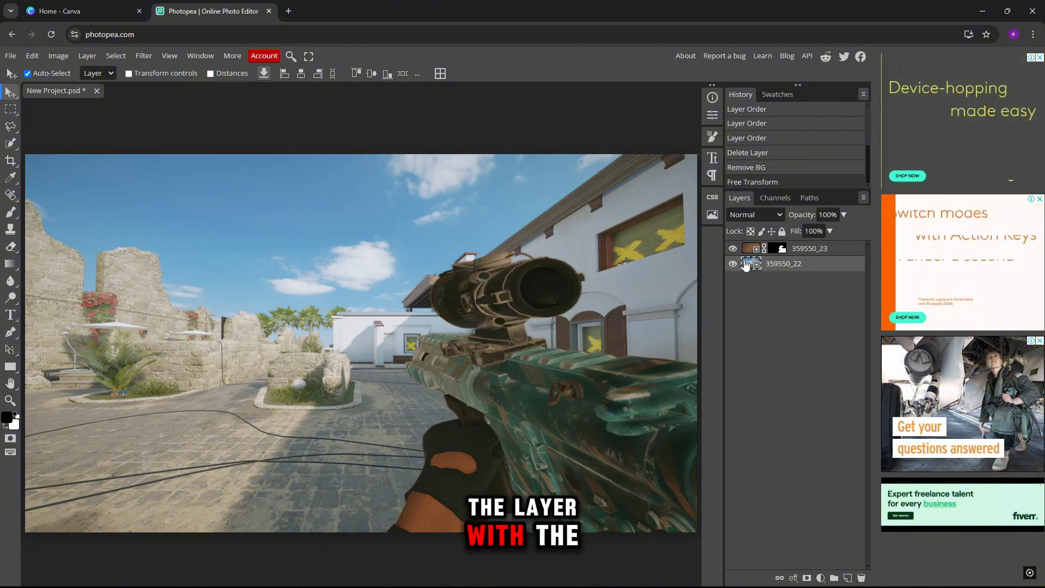
left_click(139, 57)
mouse_move(177, 202)
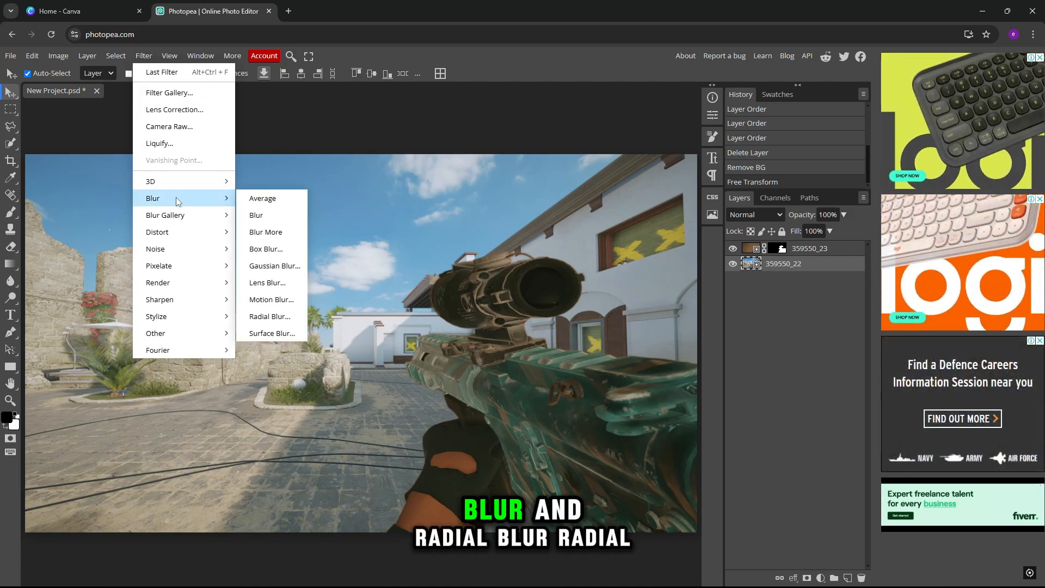
left_click(273, 318)
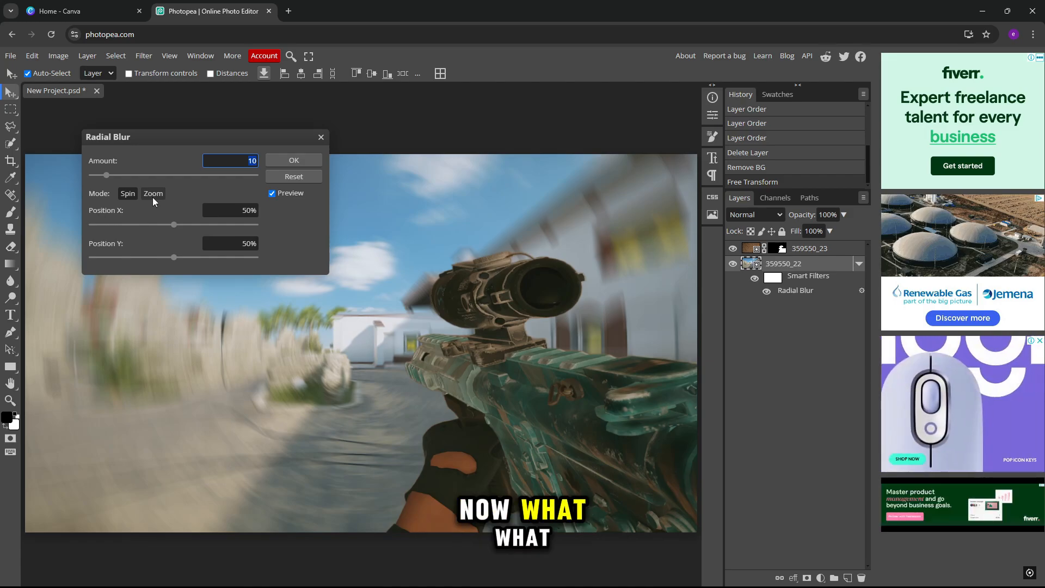
left_click(153, 199)
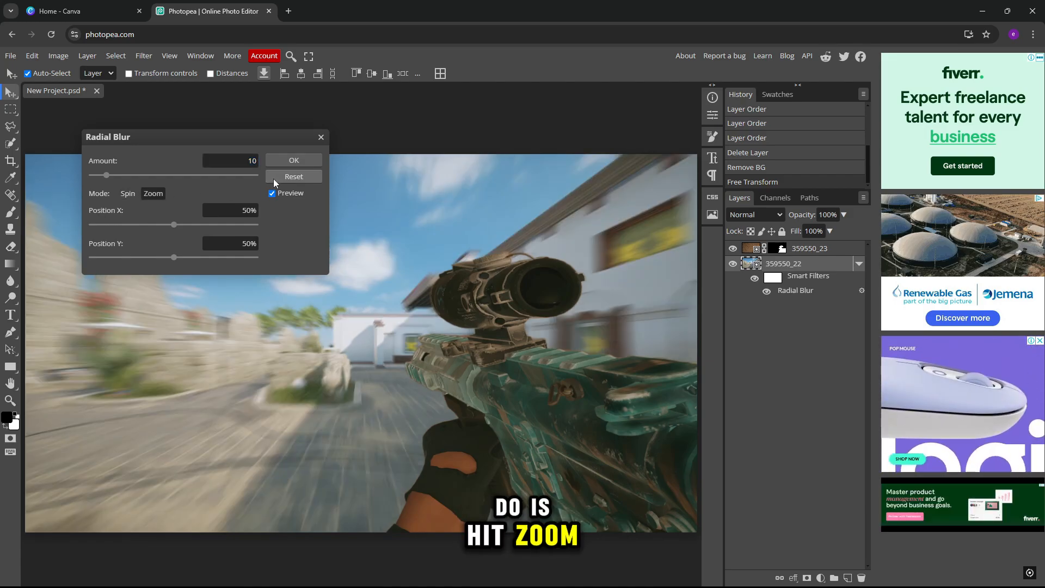
left_click(254, 162)
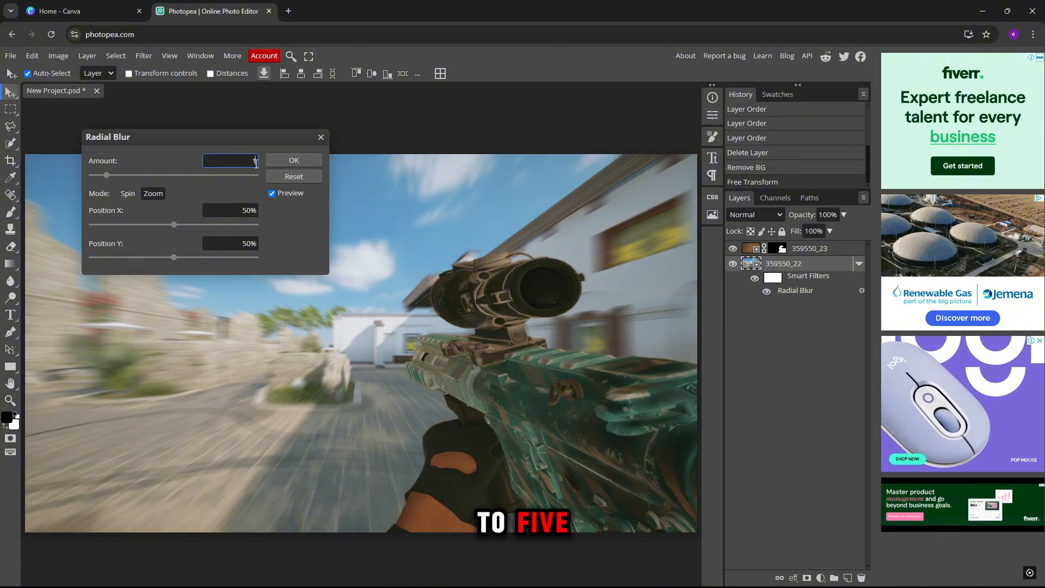
key("Return")
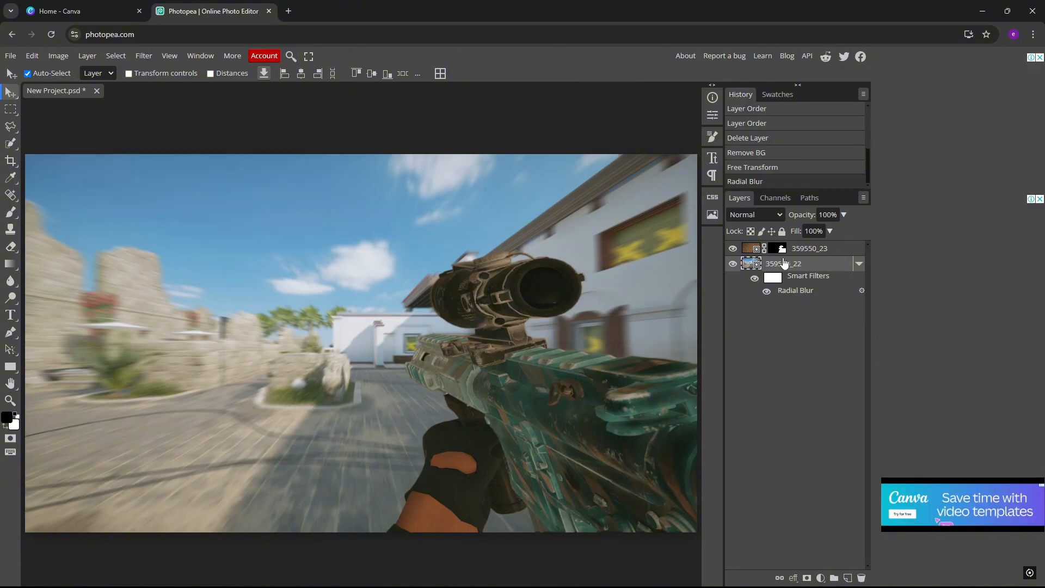
Add a Gaussian Blur with a radius of about 0.8 px to the courtyard layer
left_click(146, 61)
mouse_move(221, 199)
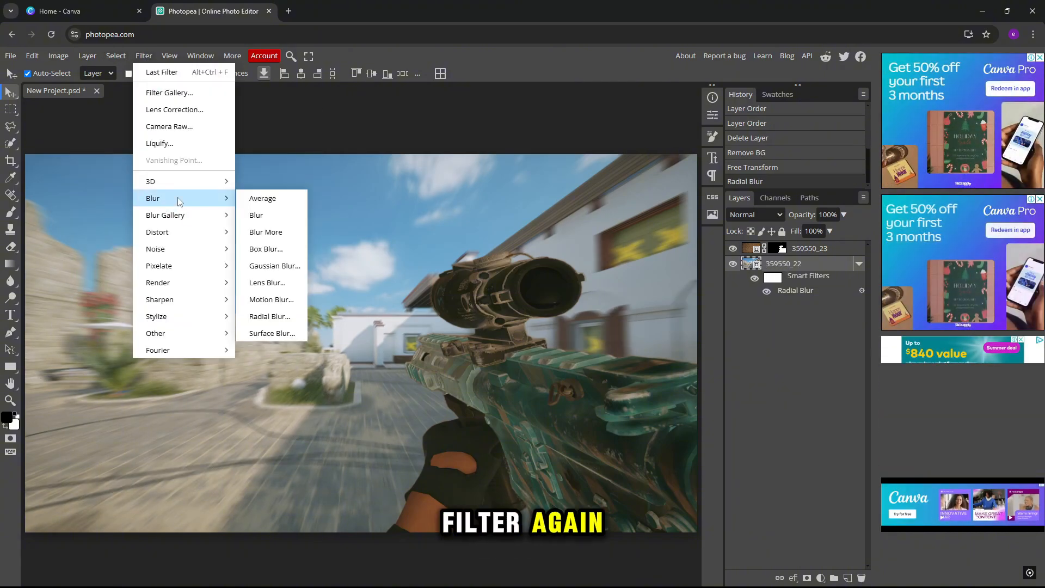
left_click(271, 266)
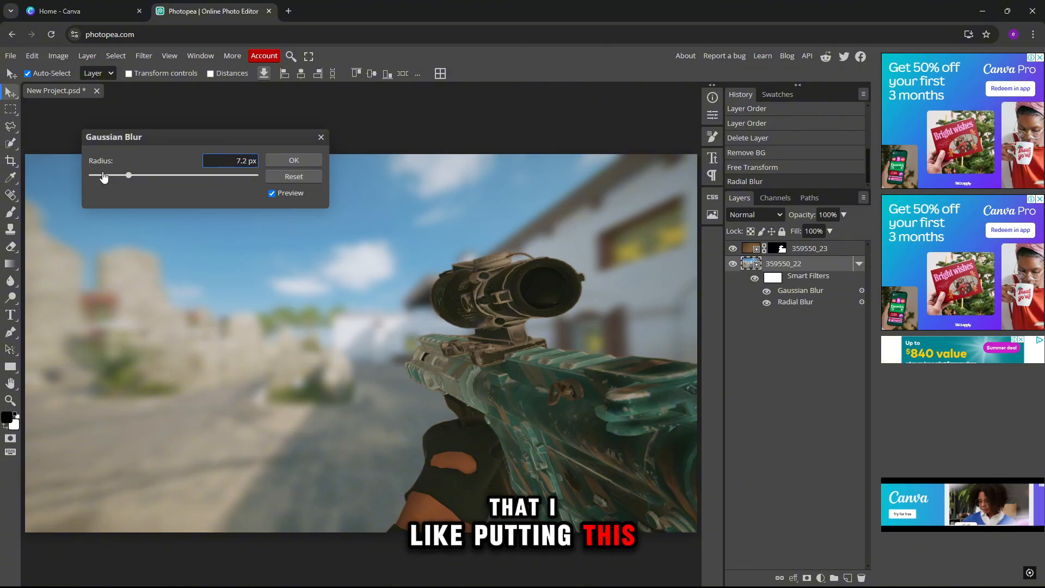
left_click_drag(104, 177, 101, 175)
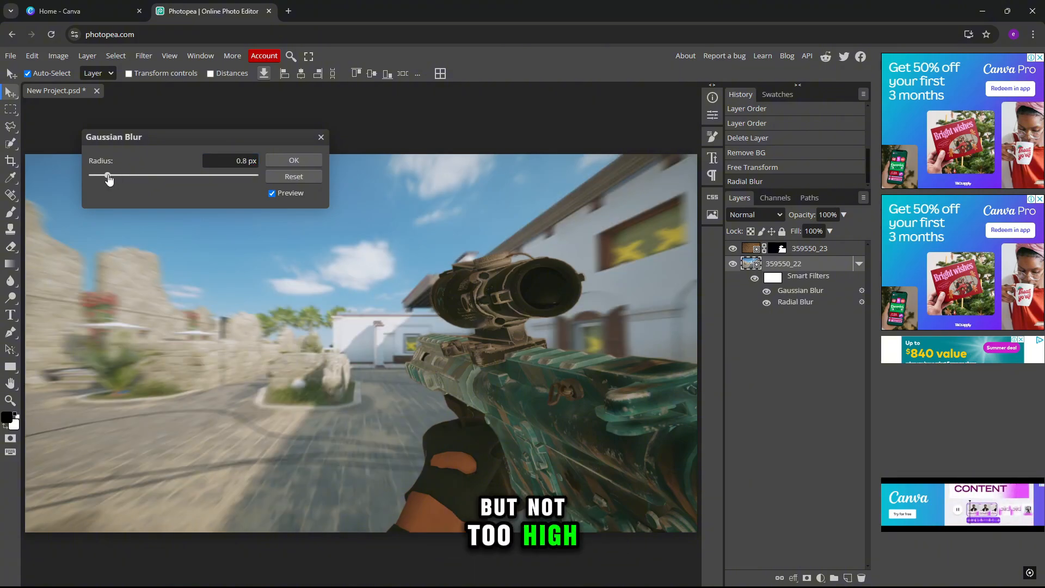
left_click(281, 163)
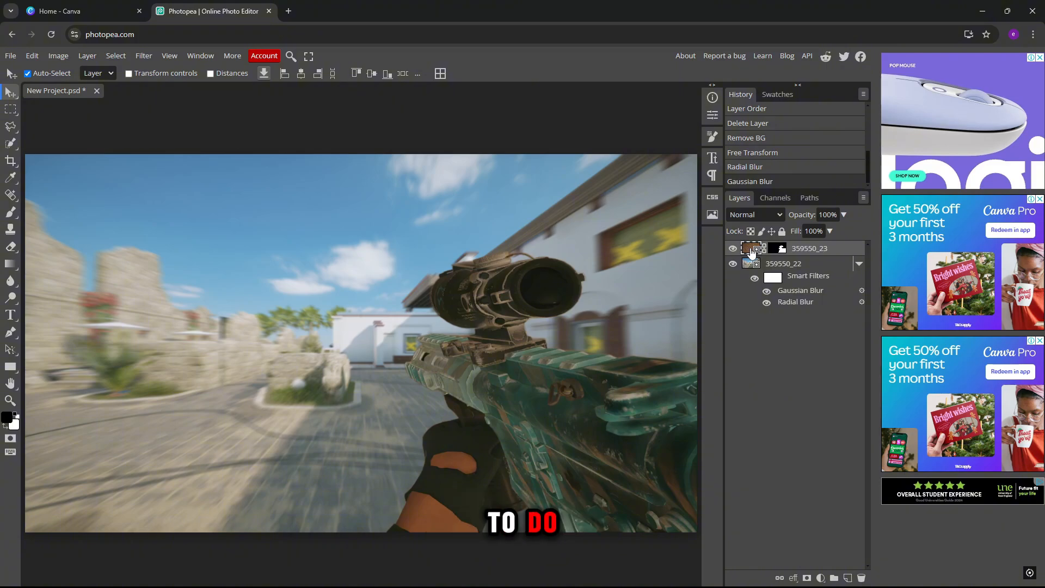
Enable the Outer Glow and Inner Glow layer styles on rifle layer 359550_23, leaving Inner Shadow off
right_click(756, 249)
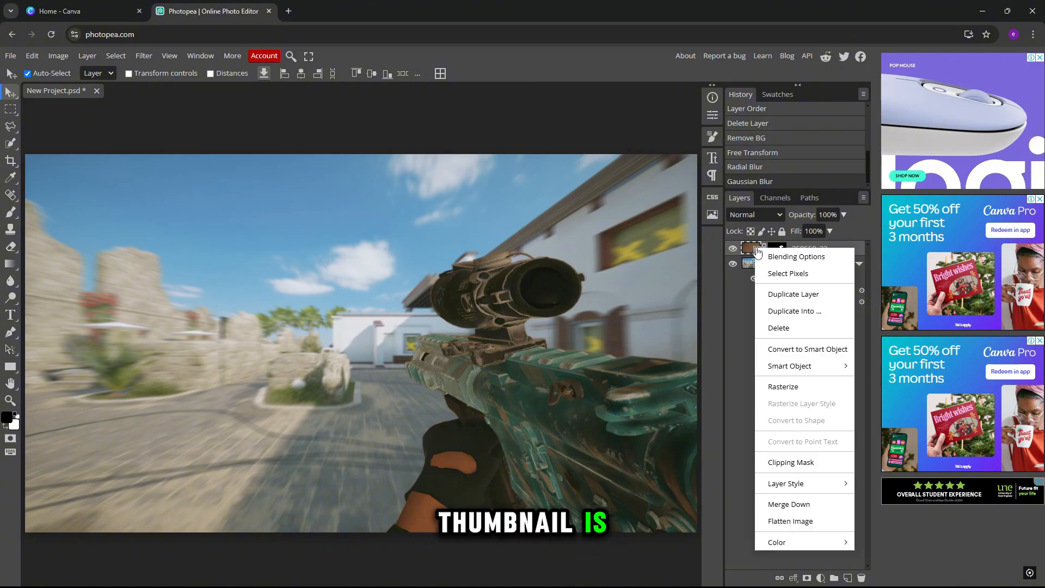
right_click(743, 247)
right_click(752, 243)
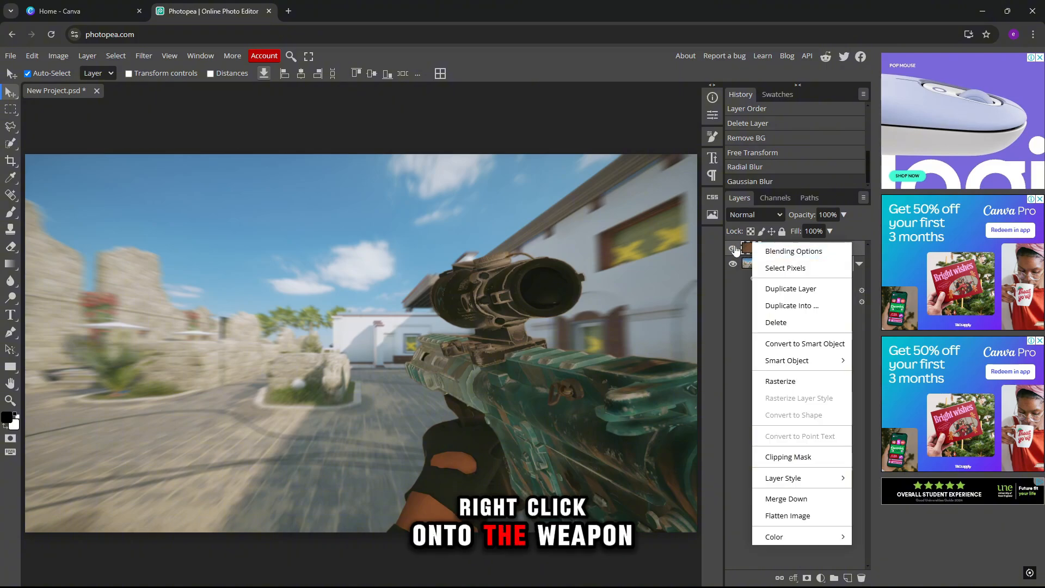
left_click(778, 252)
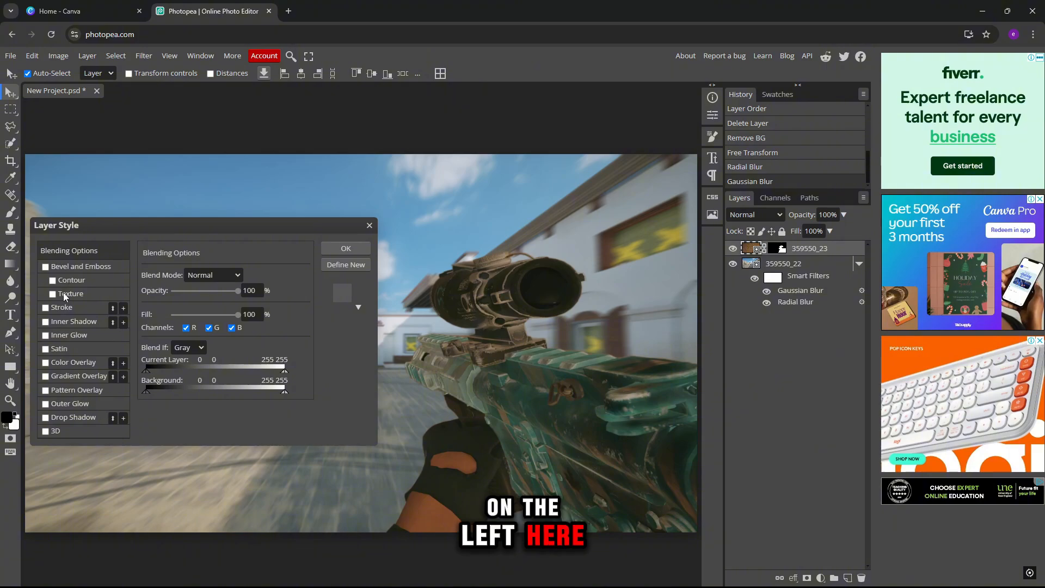
left_click(45, 404)
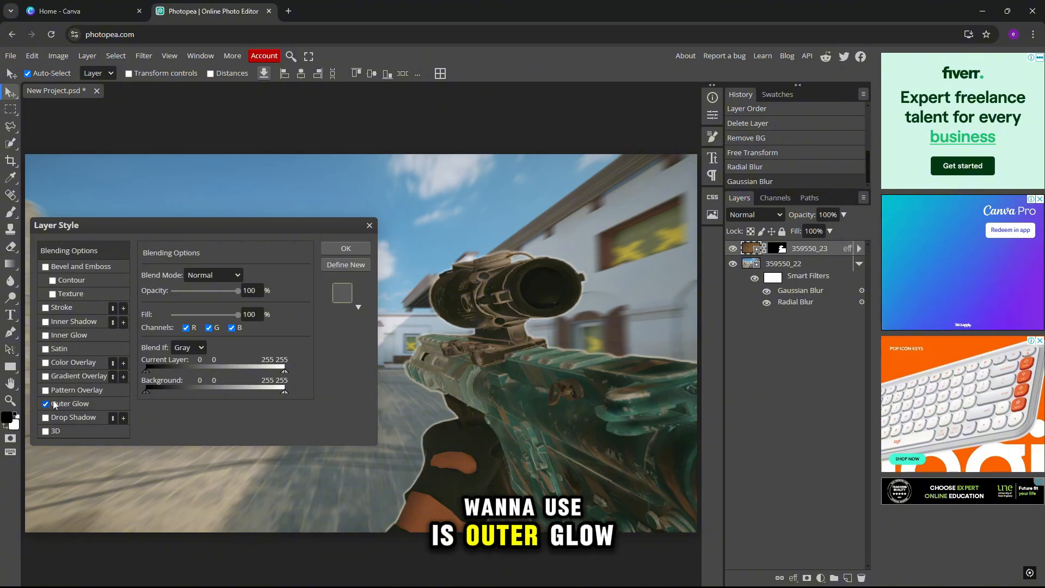
left_click(44, 336)
left_click(46, 322)
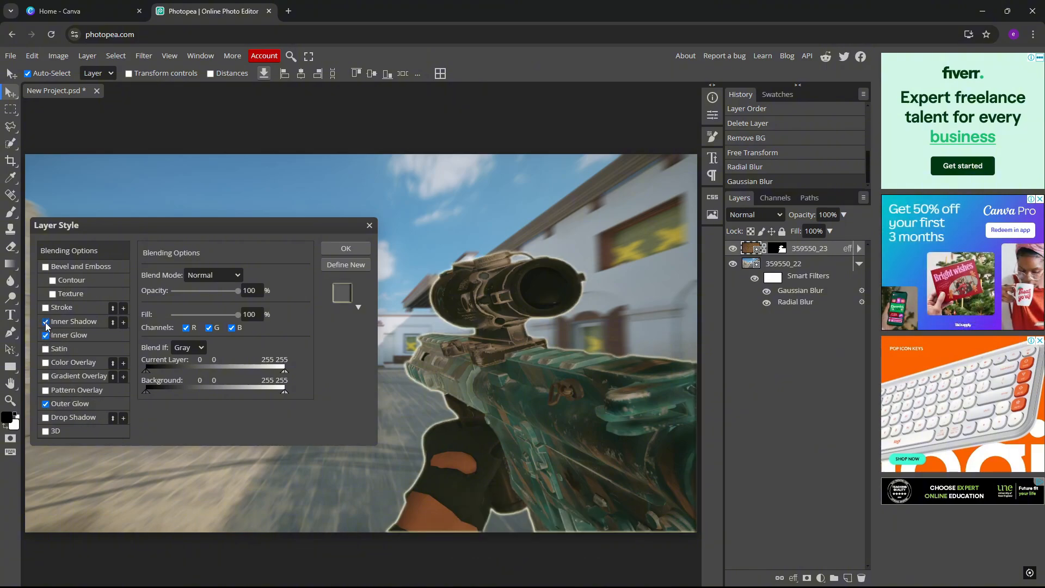
left_click(45, 322)
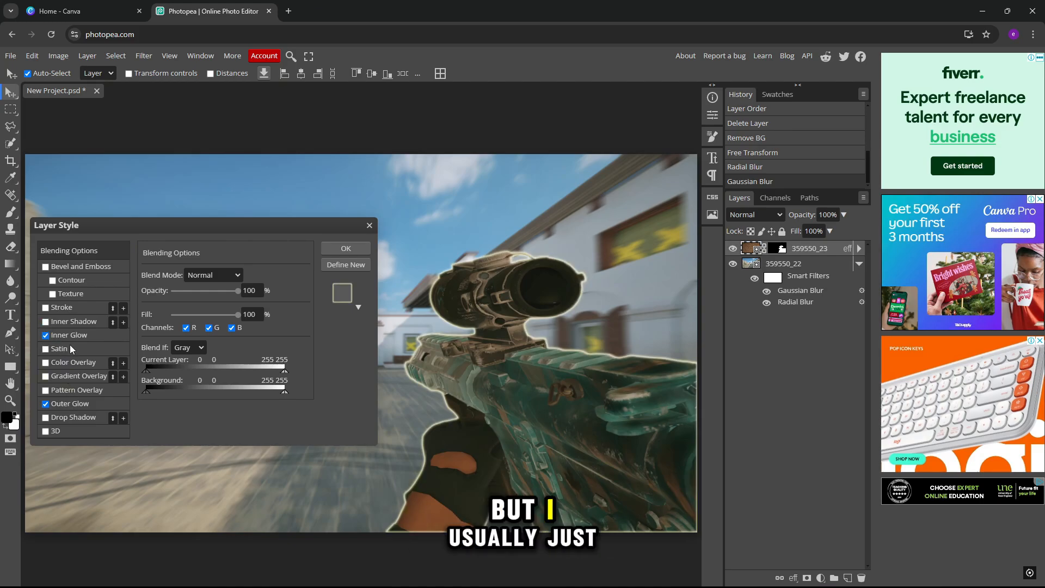
Set the rifle's Outer Glow color to magenta #ff00f6
left_click(70, 403)
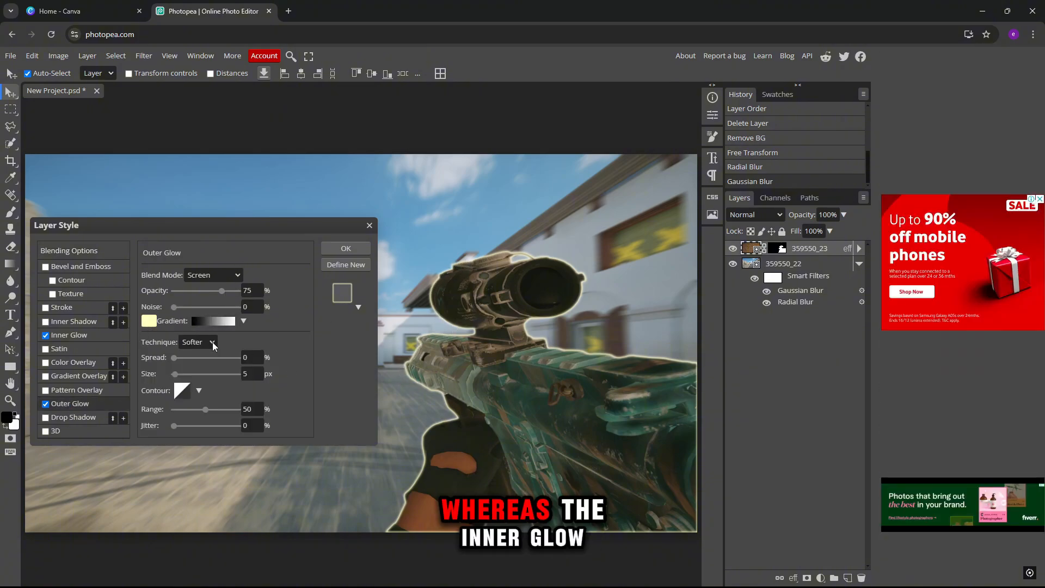
left_click(69, 335)
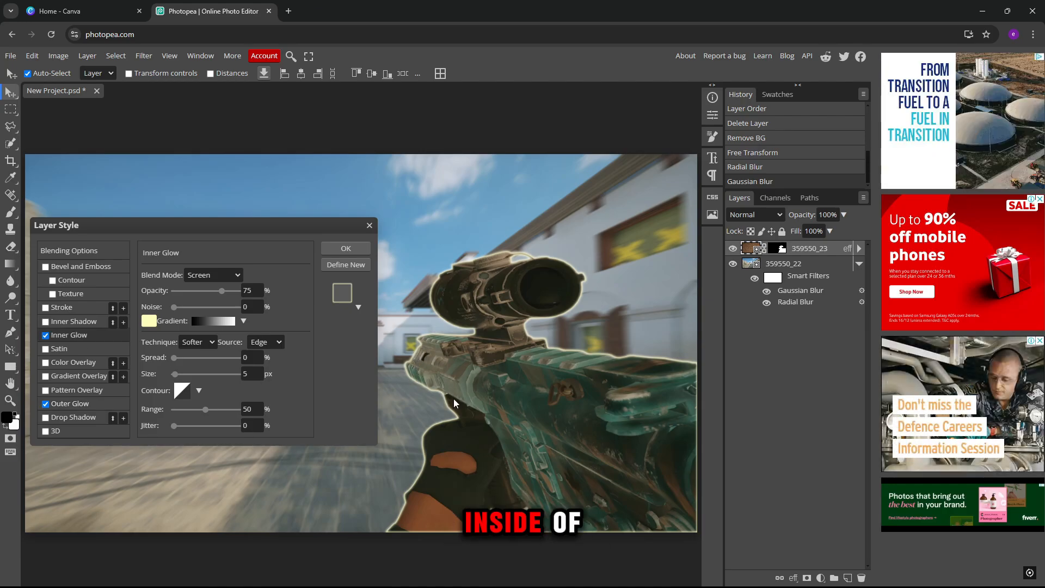
left_click(70, 404)
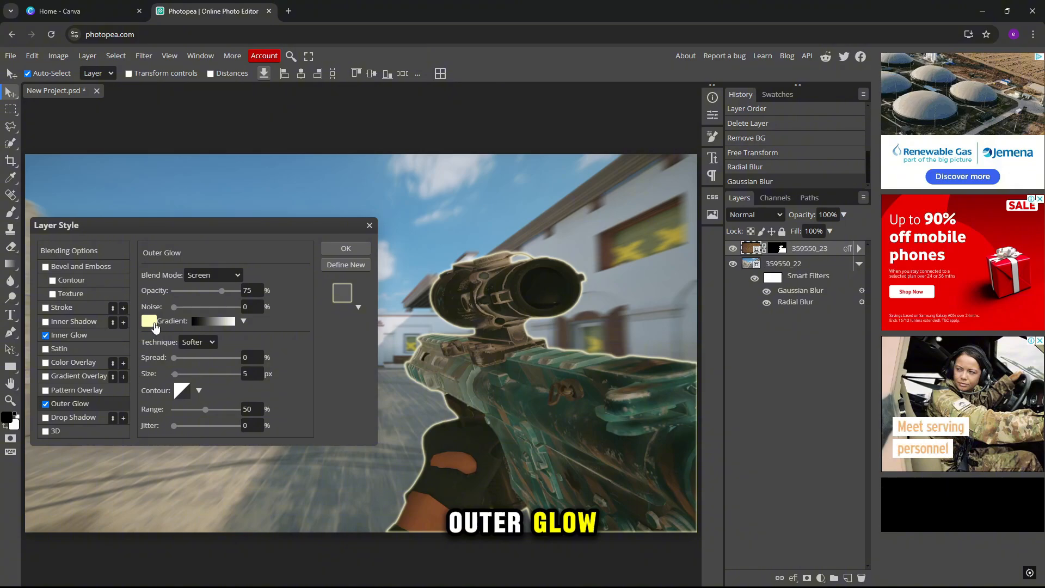
left_click(149, 322)
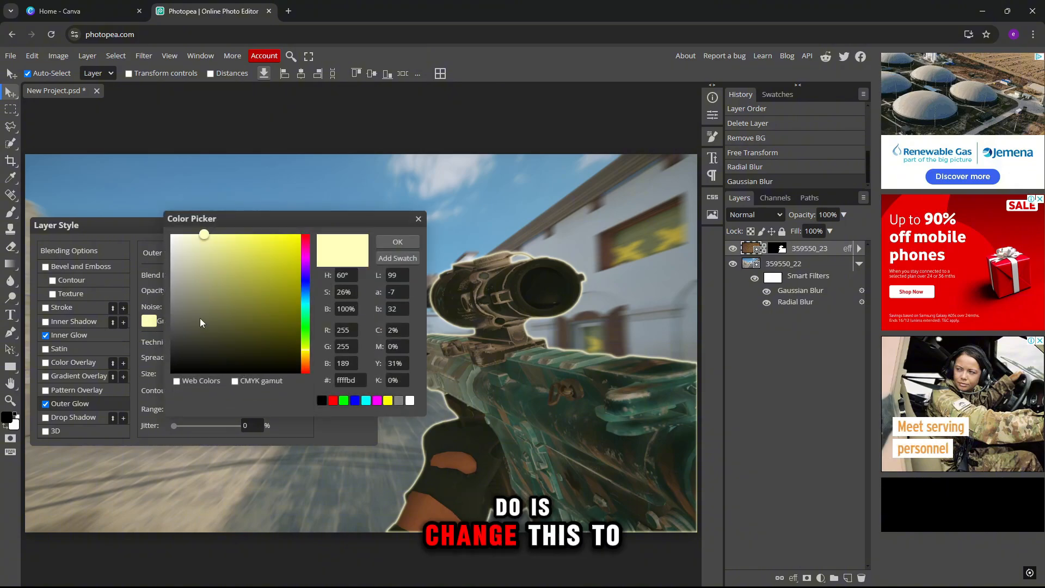
left_click(306, 282)
left_click(295, 239)
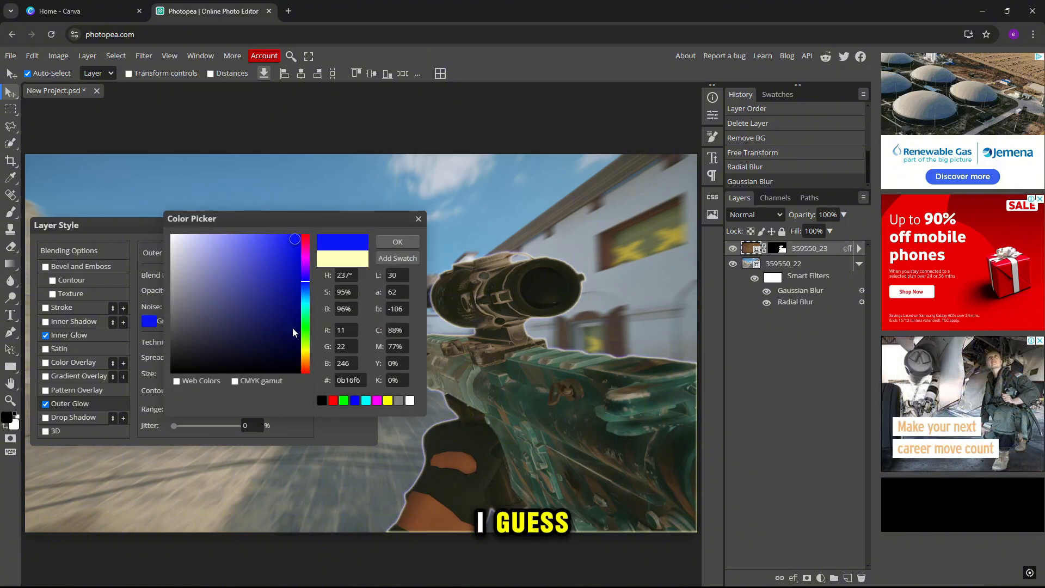
left_click(306, 336)
left_click(306, 256)
left_click(300, 235)
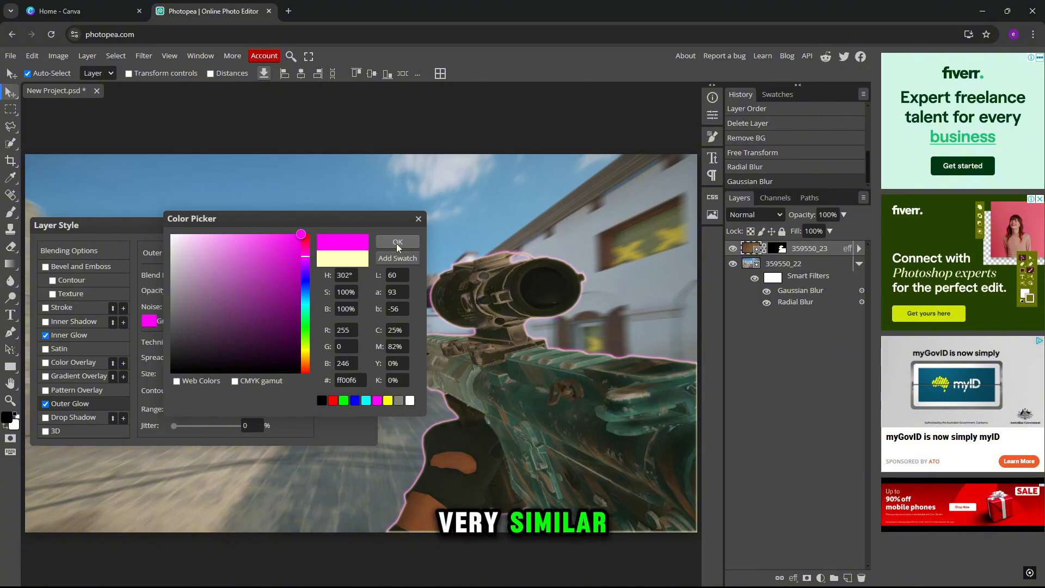
left_click(397, 243)
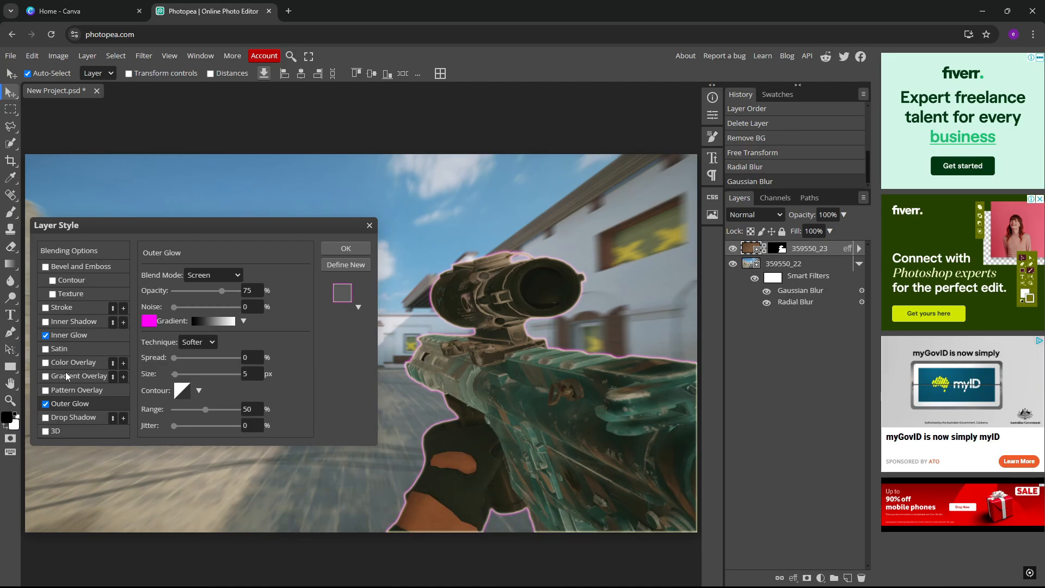
Change the rifle's Inner Glow color to the same magenta, #ff00f6, and apply the layer style
left_click(84, 336)
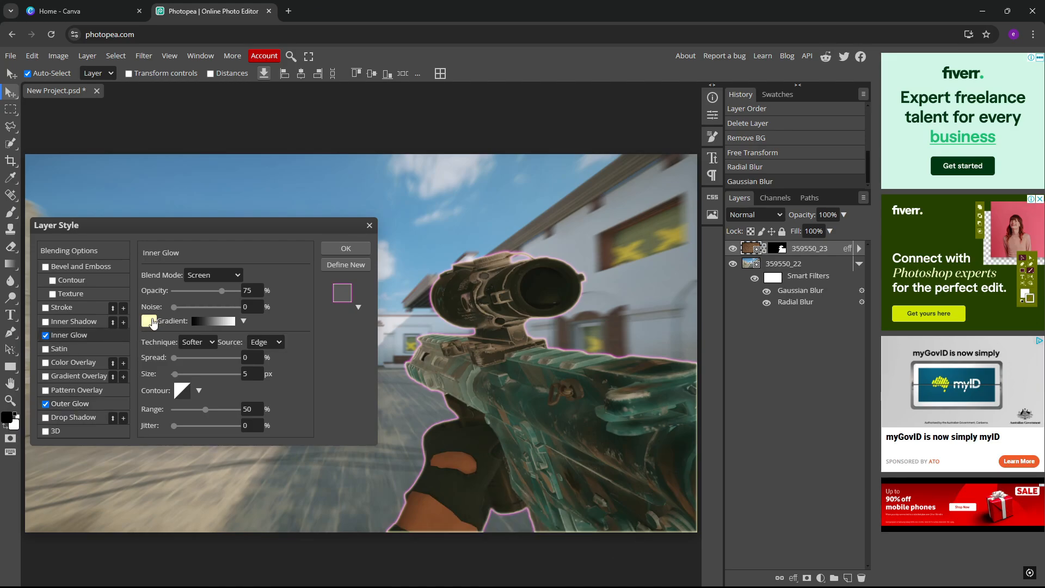
left_click(149, 321)
left_click(306, 257)
left_click(300, 234)
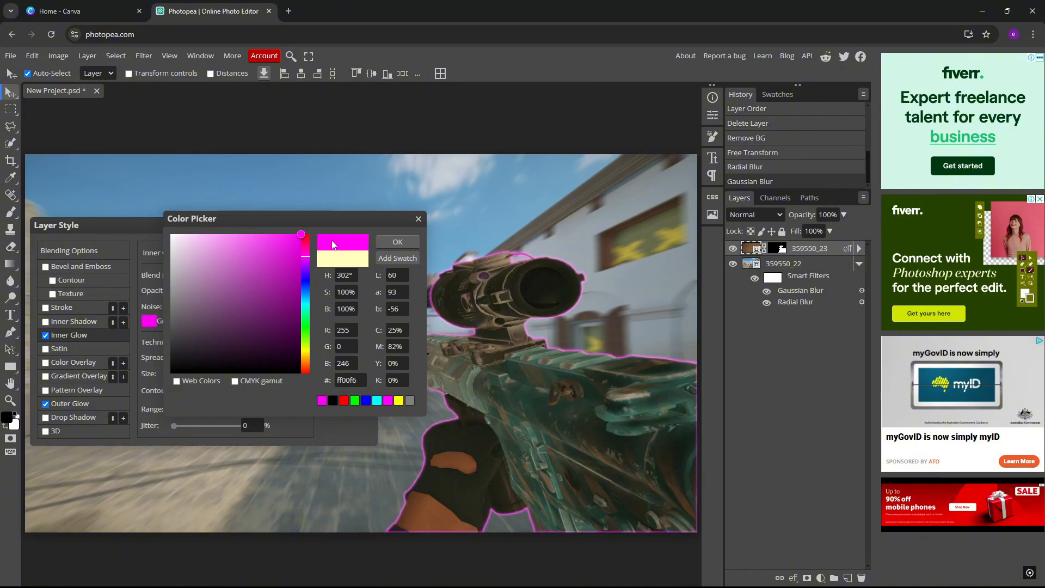
left_click(390, 244)
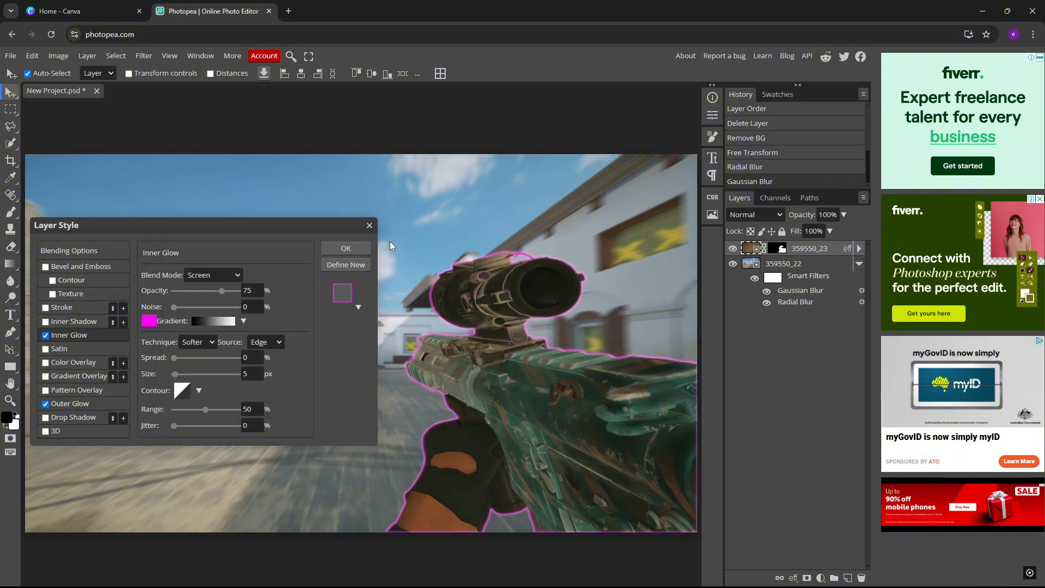
left_click(362, 250)
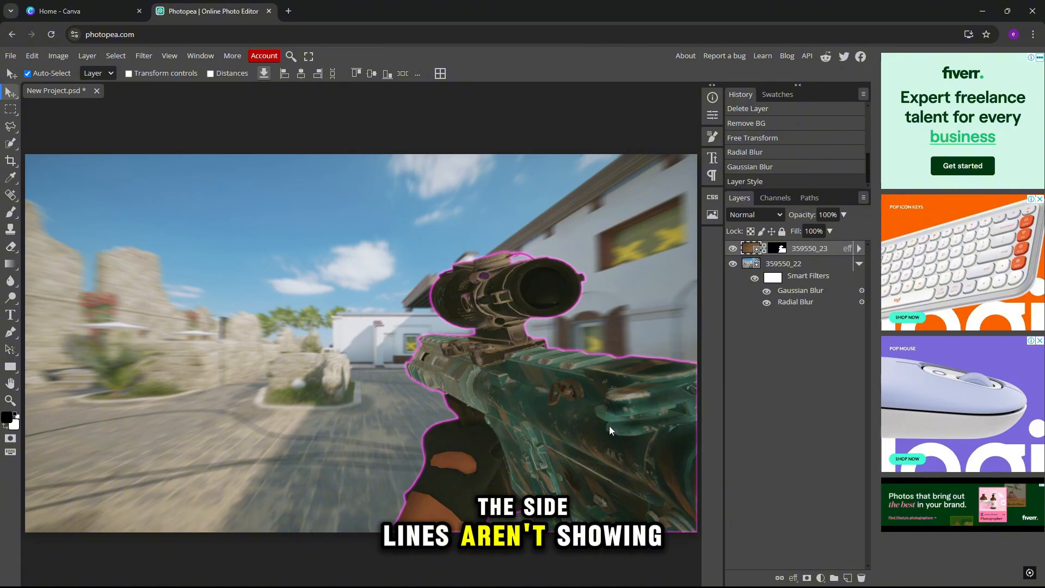
Shift the rifle slightly to the right and set its Outer Glow to size 22 px and 100% opacity
left_click_drag(481, 400, 495, 399)
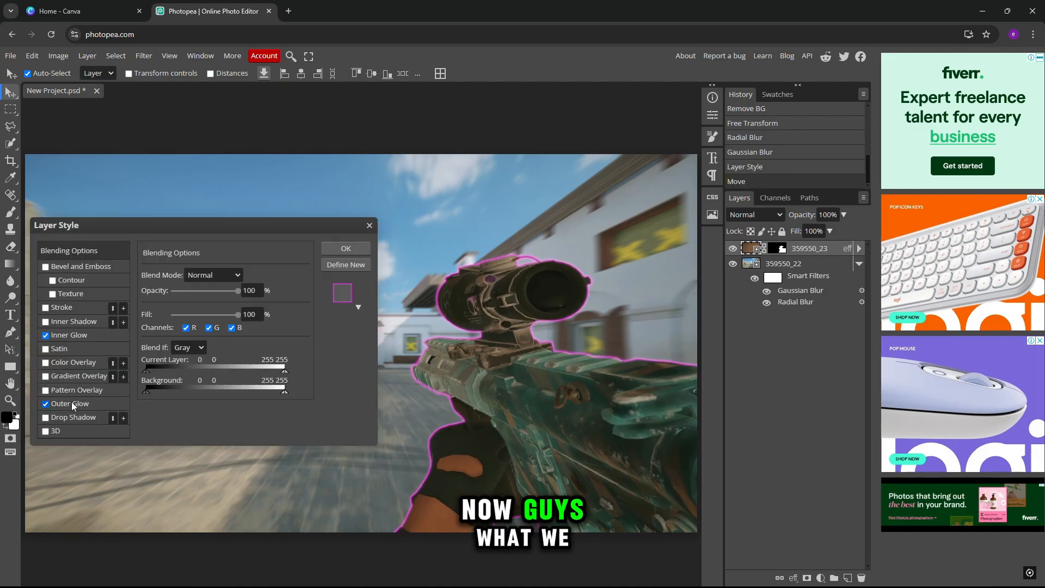
left_click(70, 403)
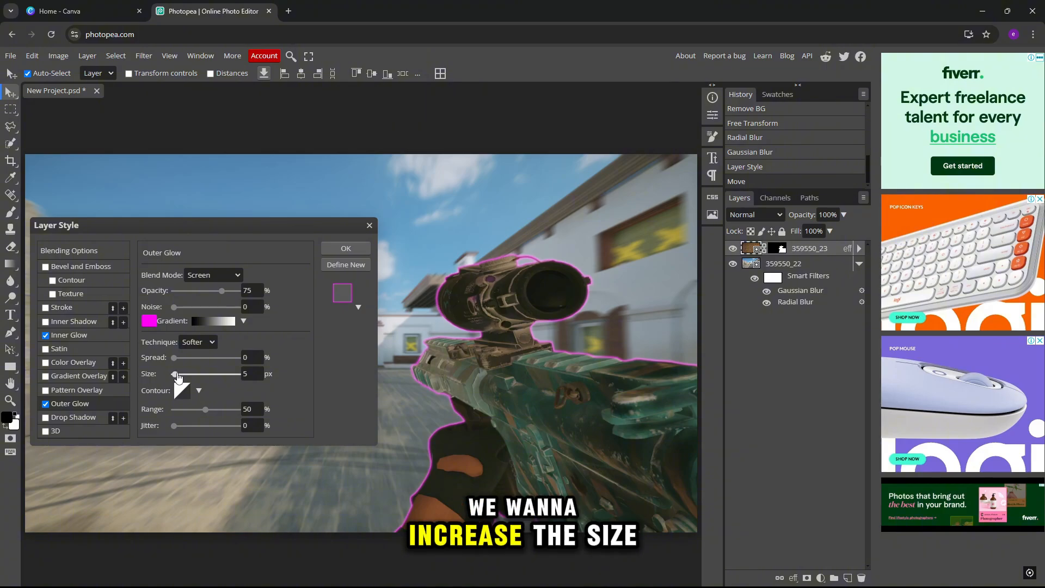
left_click_drag(174, 374, 180, 375)
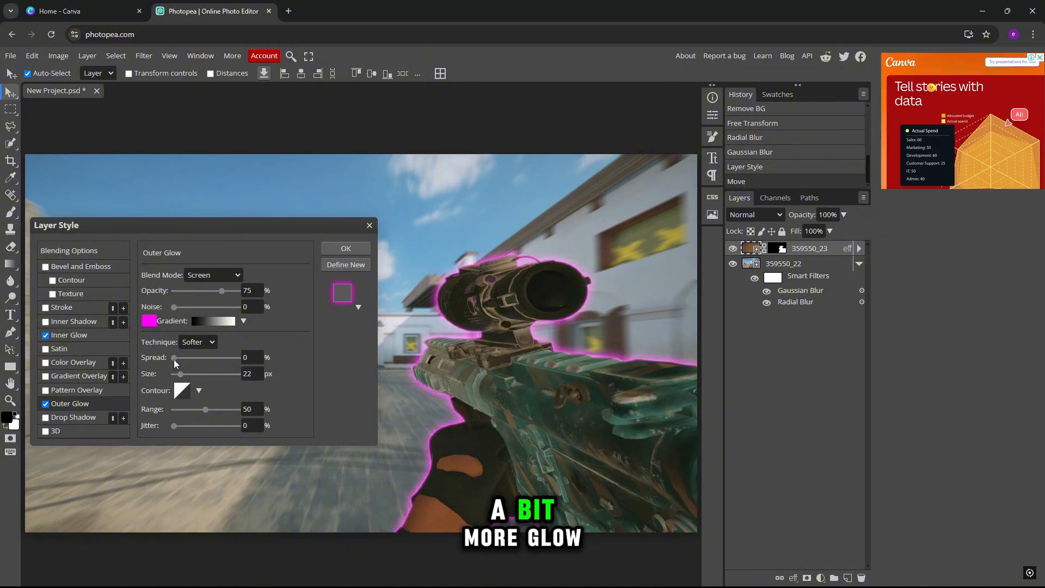
left_click_drag(222, 294, 376, 294)
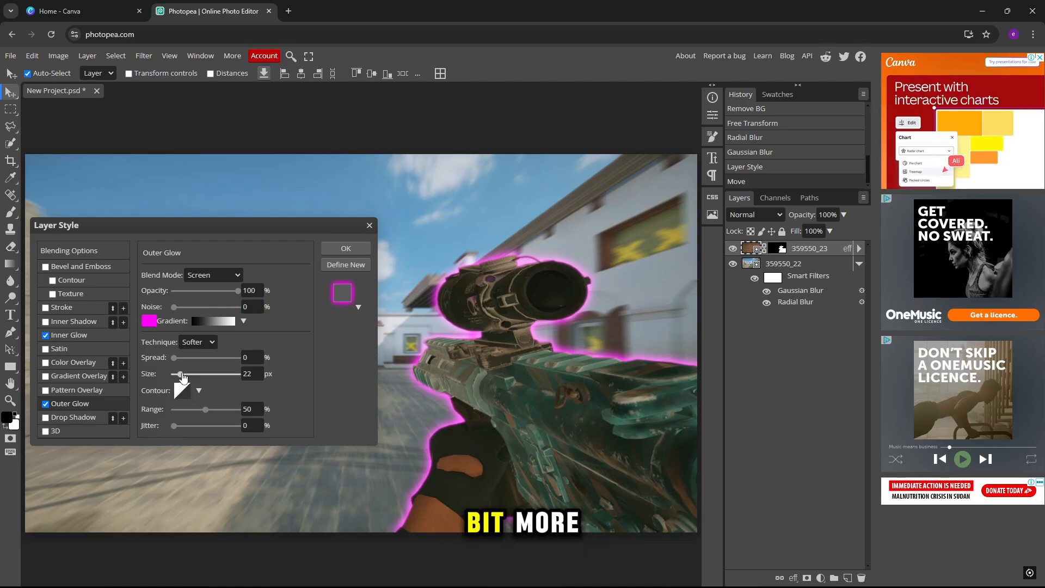
left_click(346, 248)
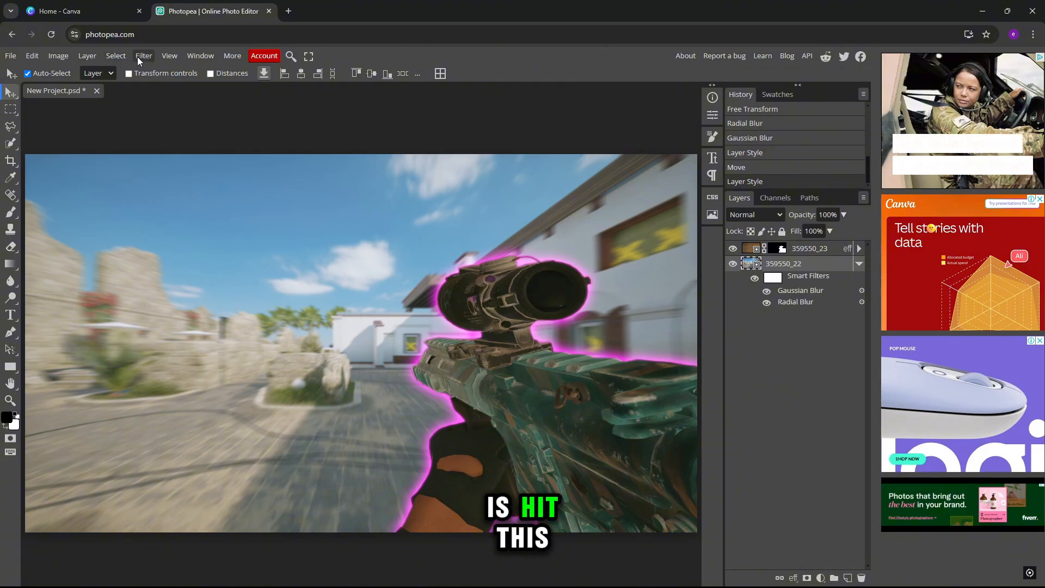
Apply a Hue/Saturation adjustment with saturation 25 to the courtyard layer 359550_22
left_click(62, 57)
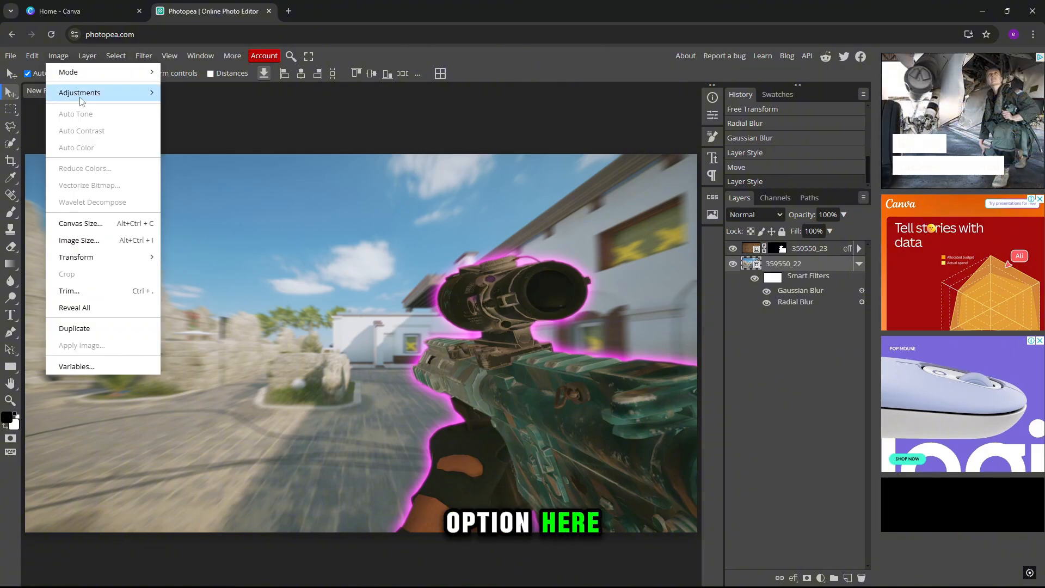
mouse_move(80, 100)
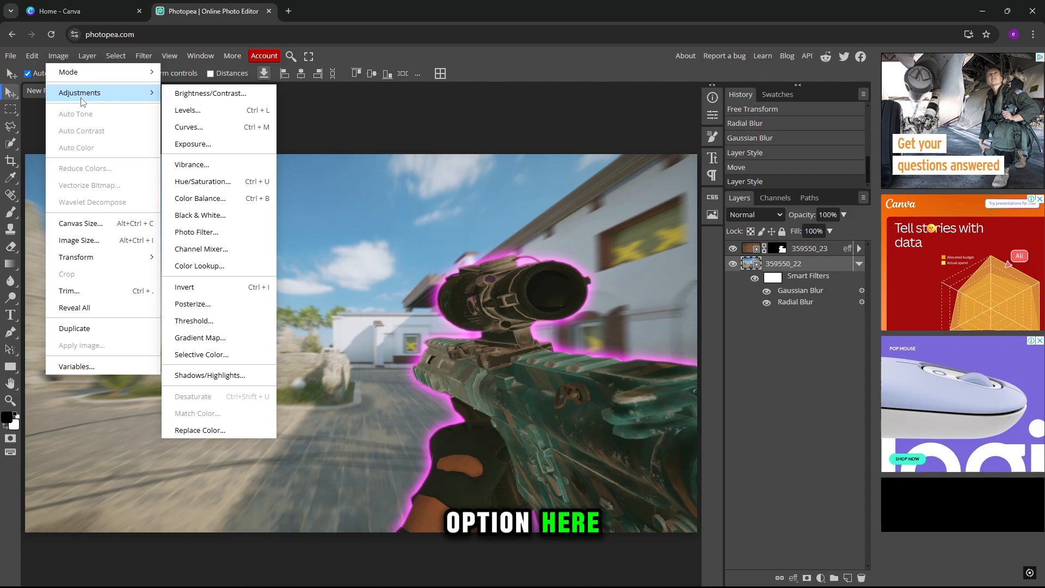
left_click(200, 183)
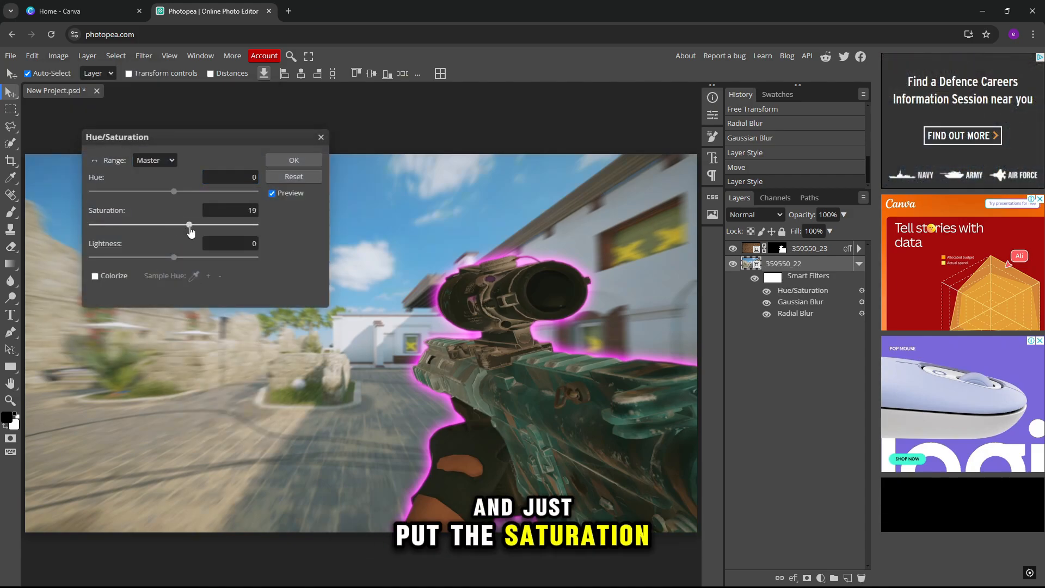
left_click_drag(190, 232, 193, 232)
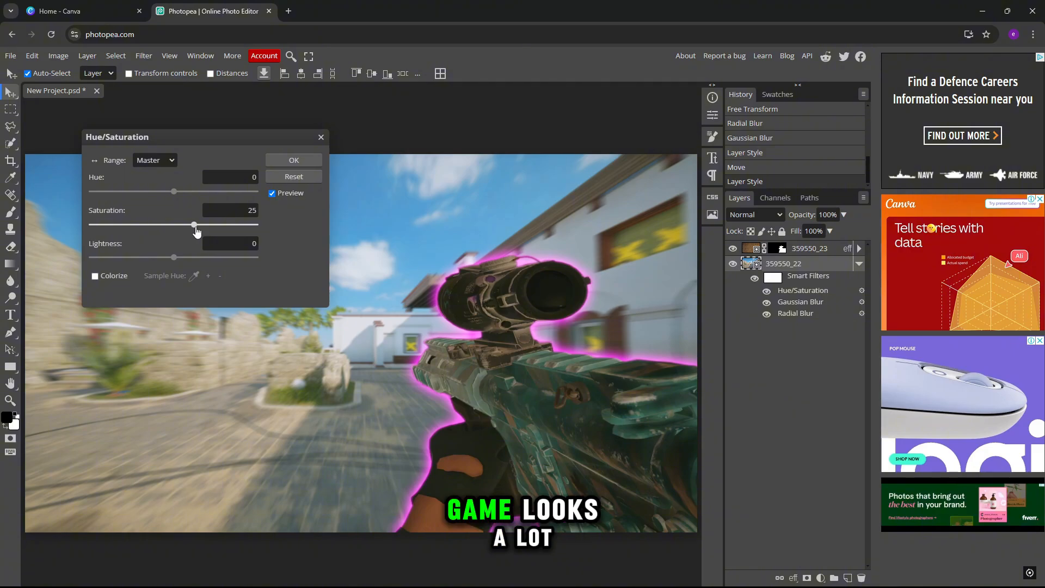
left_click(294, 161)
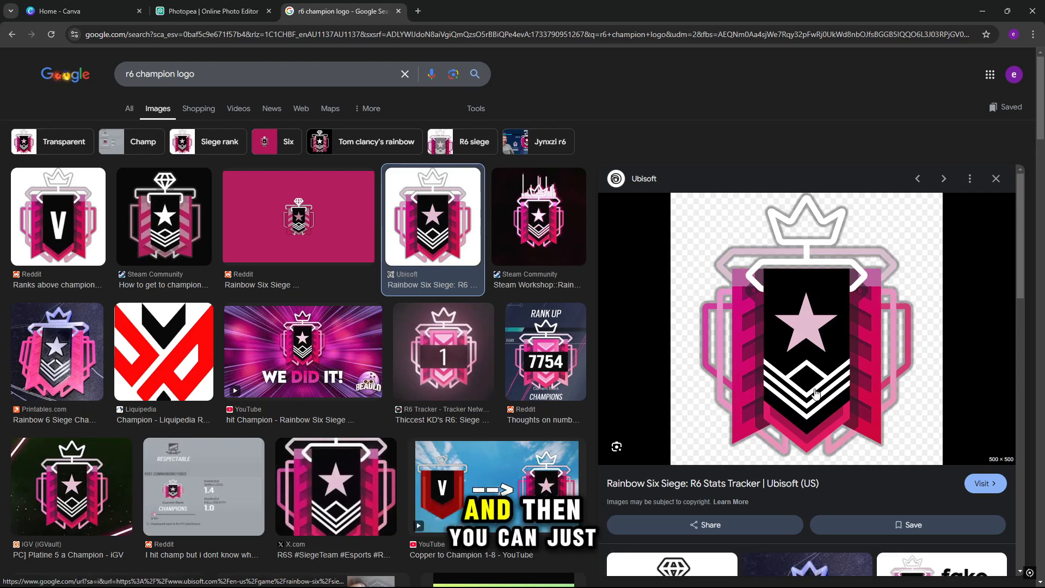
Place another copy of the R6 champion logo from the image search into Photopea and delete that duplicate layer
left_click_drag(816, 393, 237, 308)
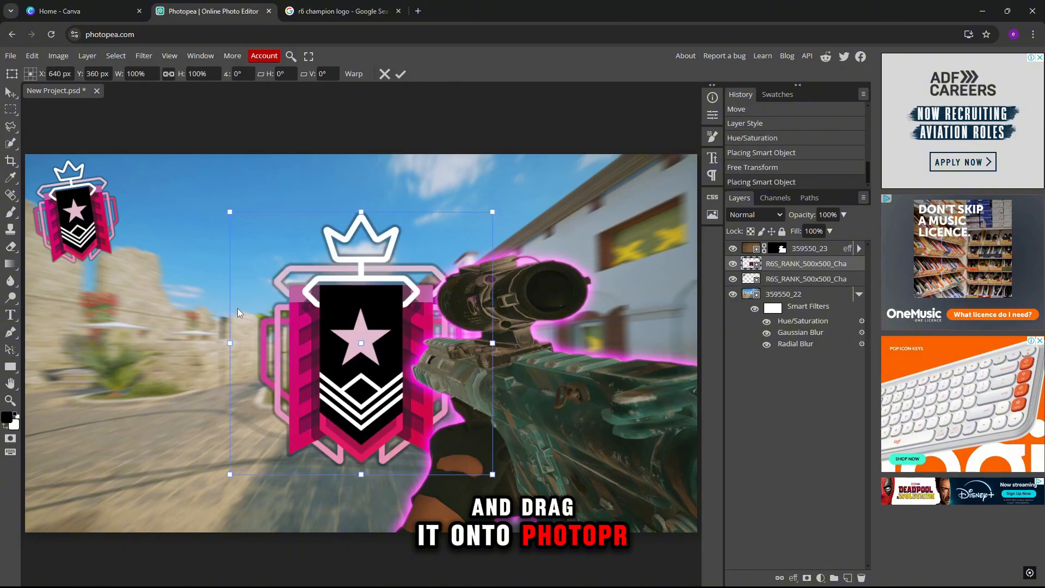
key("Return")
key("Delete")
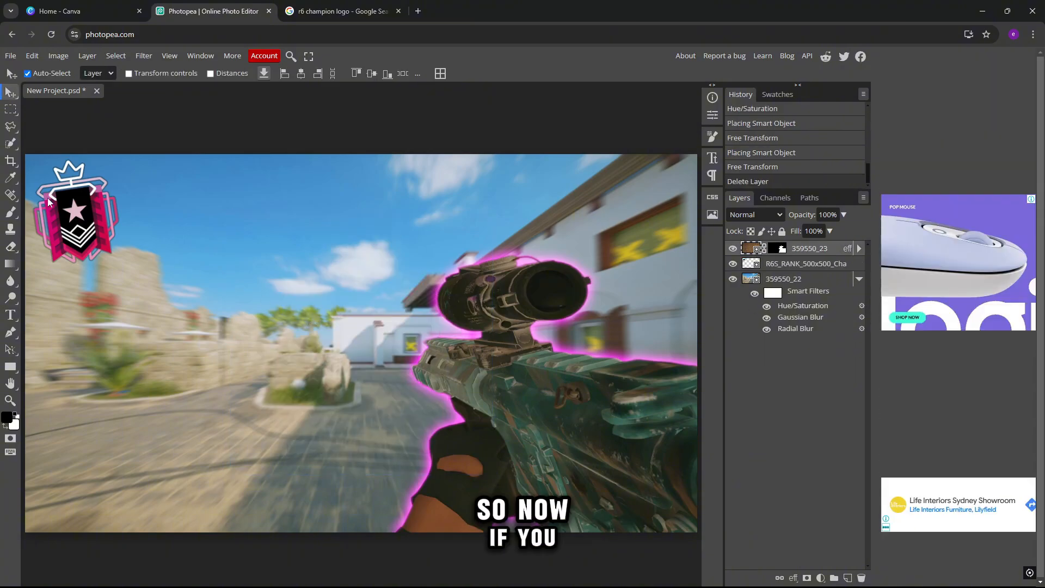
Enable magenta Outer Glow and Inner Glow on the champion logo layer, leaving Inner Shadow off
right_click(769, 280)
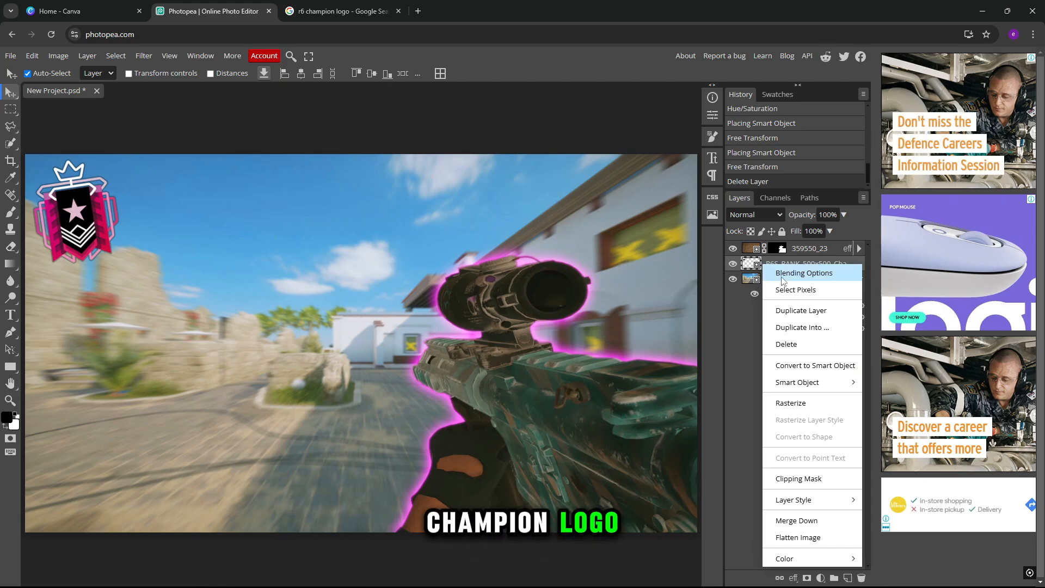
left_click(798, 274)
left_click_drag(122, 229, 120, 325)
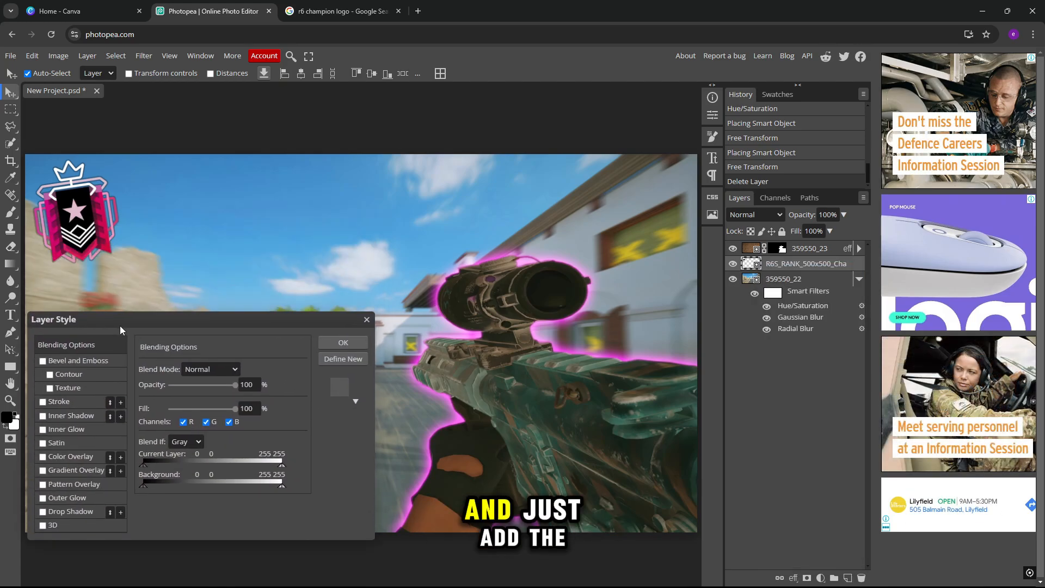
left_click(73, 497)
left_click(64, 414)
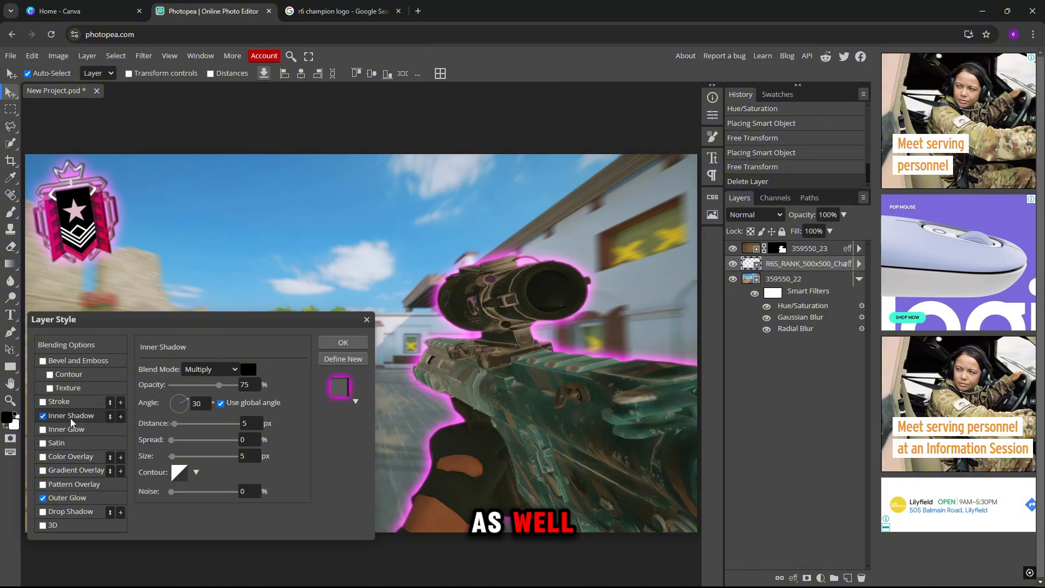
left_click(64, 434)
left_click(42, 416)
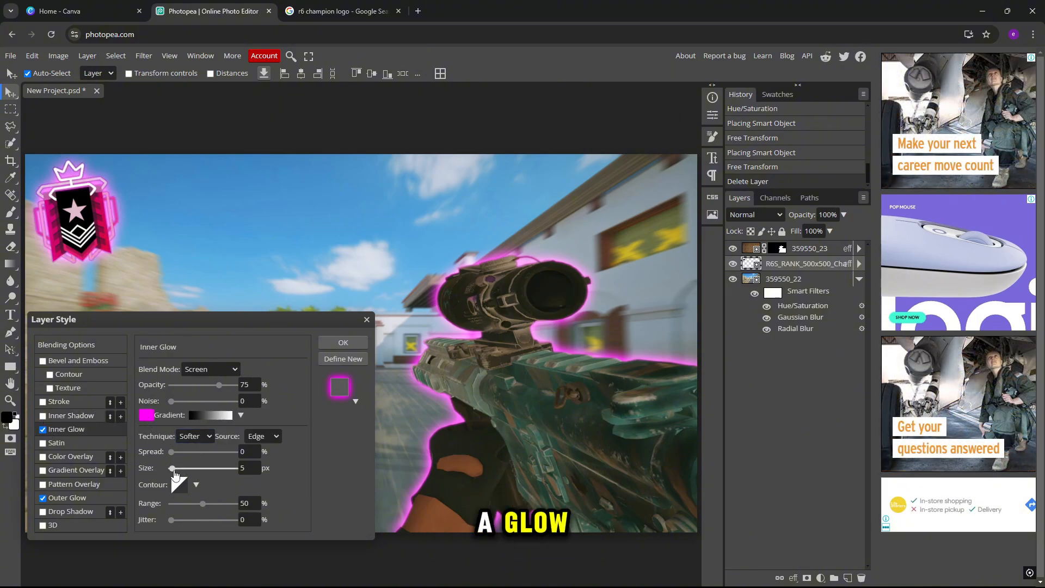
Reduce the champion logo's Outer Glow size to about 7 px and nudge the logo toward the canvas's upper-left corner
left_click(71, 497)
left_click_drag(180, 469, 174, 474)
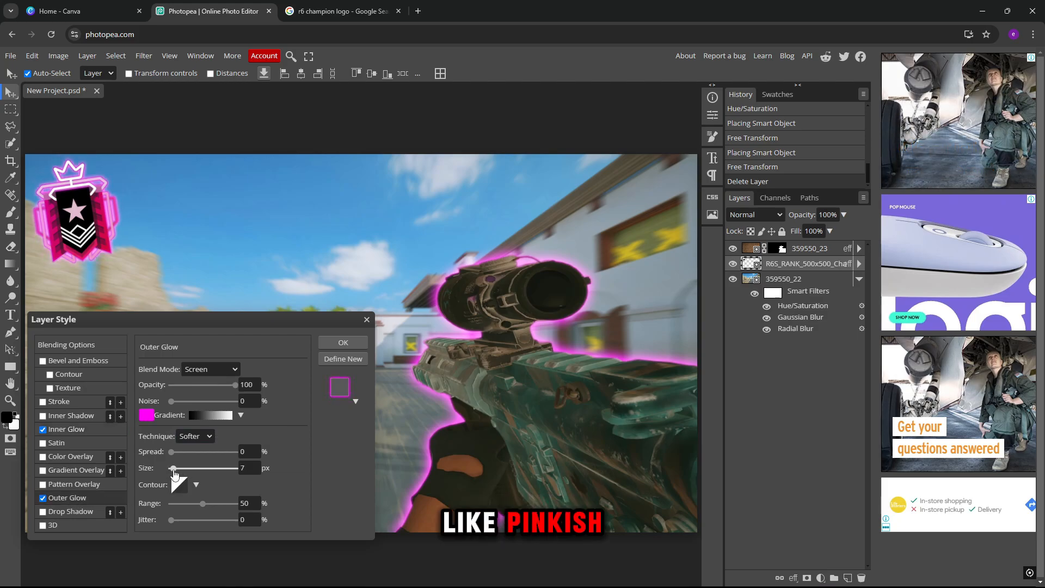
left_click(342, 338)
left_click_drag(98, 242, 90, 236)
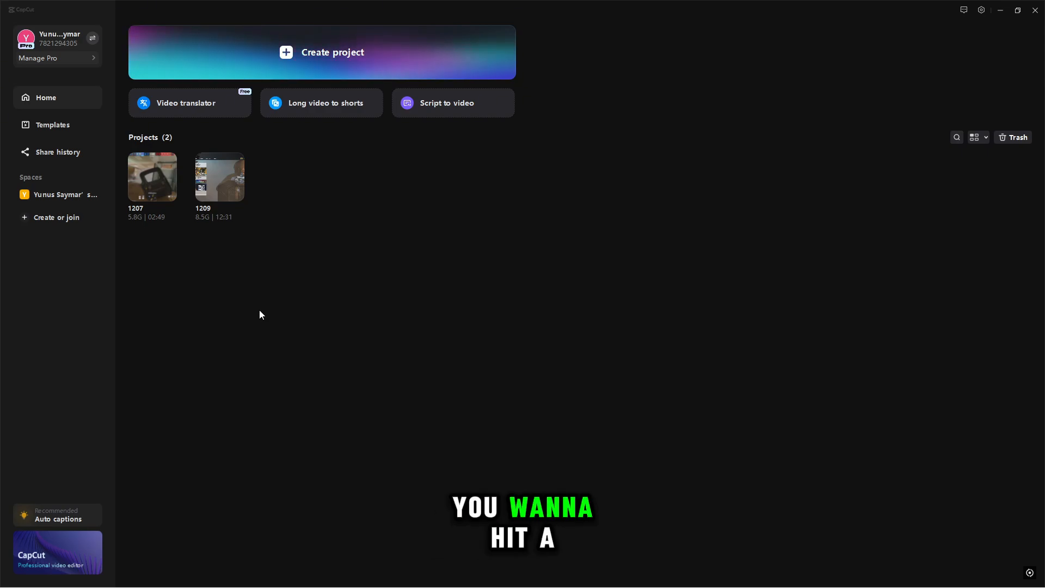
Switch to CapCut, create a new project and set its frame rate to 60.00 fps
left_click(283, 57)
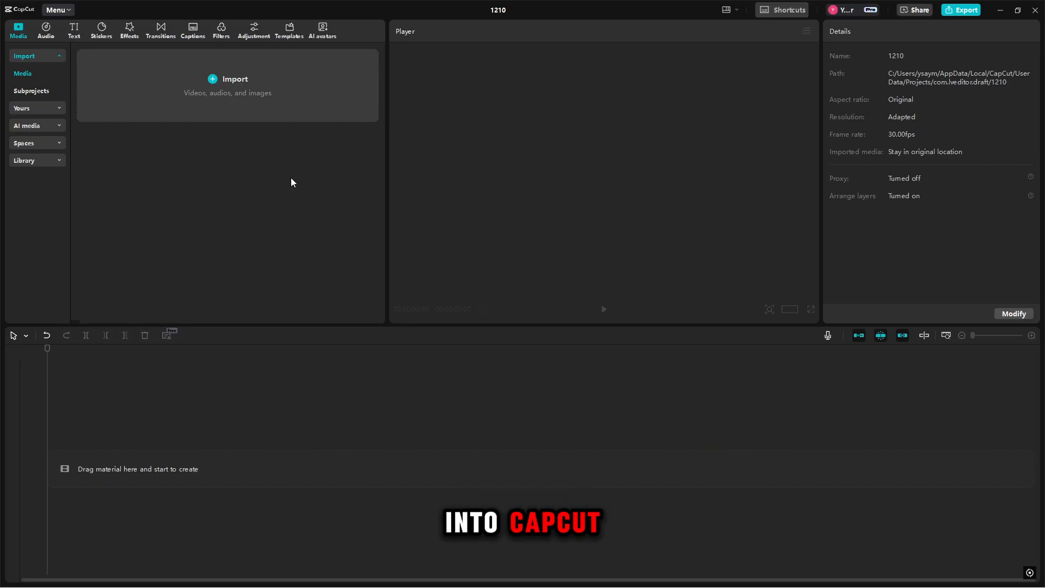
left_click(1005, 315)
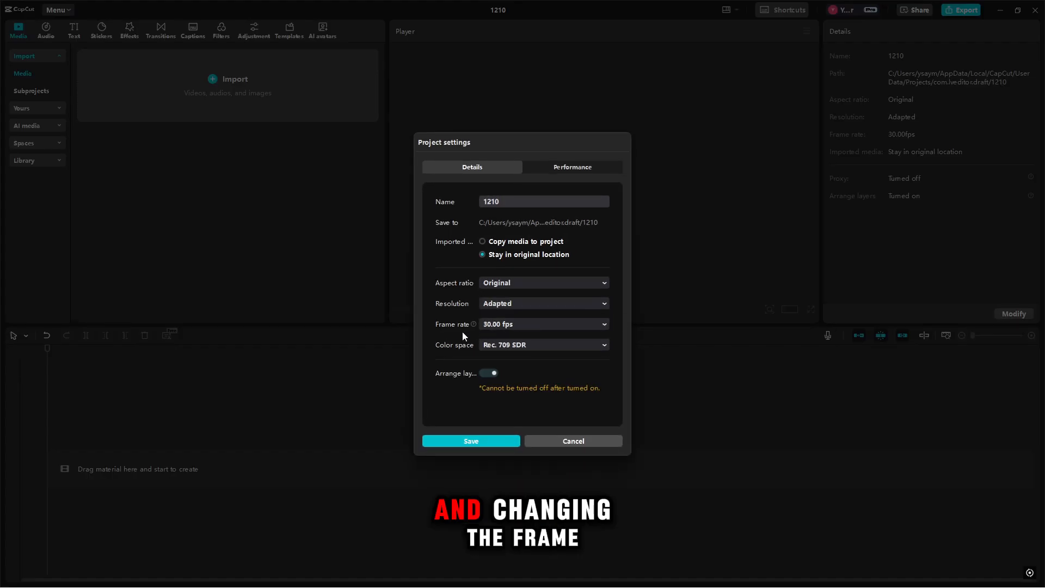
left_click(487, 326)
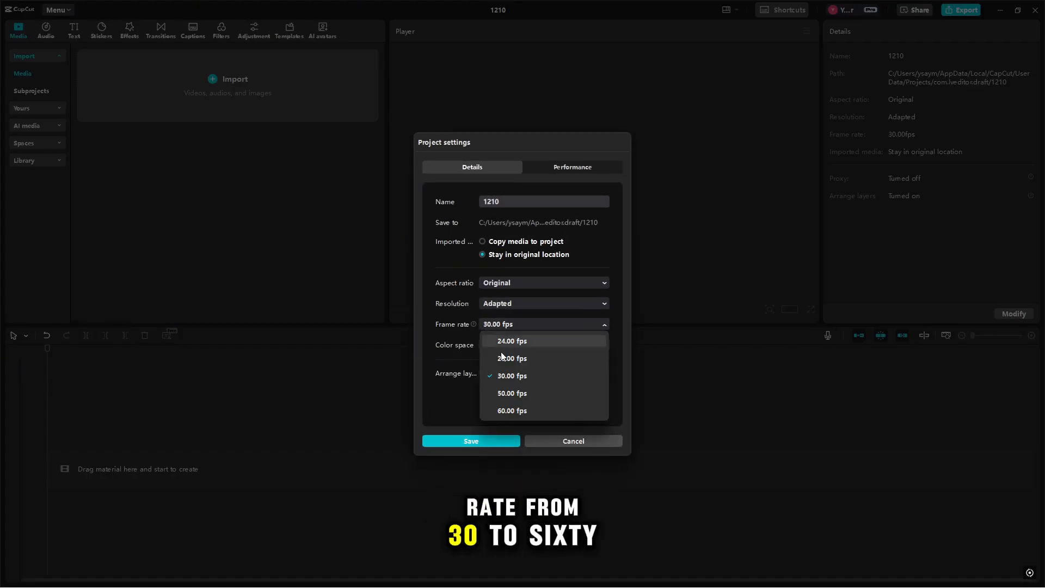
left_click(495, 411)
left_click(491, 442)
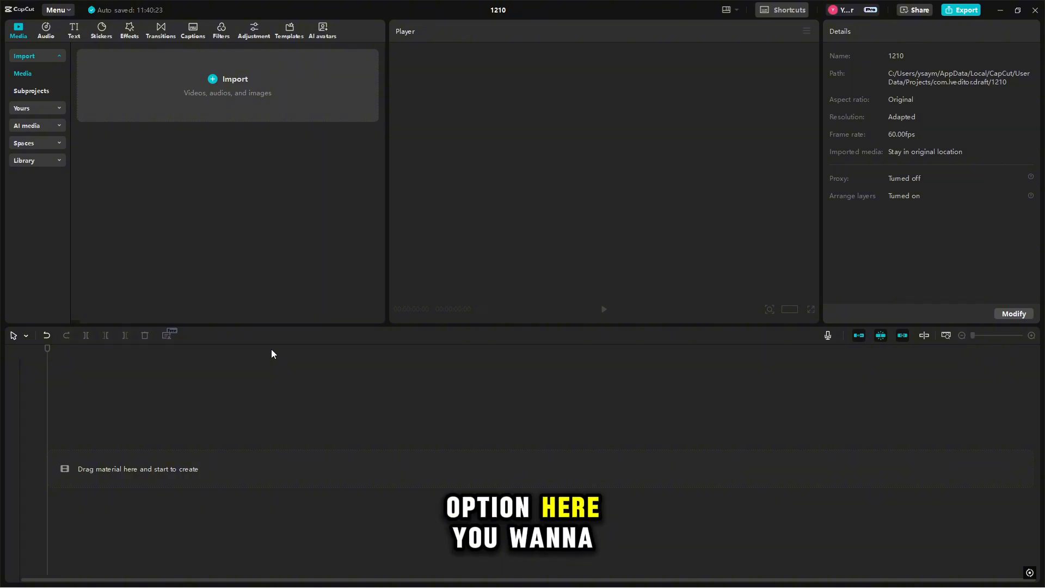
Import the clip "R6siege 2024.12.06 - 23.12.49.02.DVR" from the R6siege folder in Videos and add it to the timeline
left_click(229, 84)
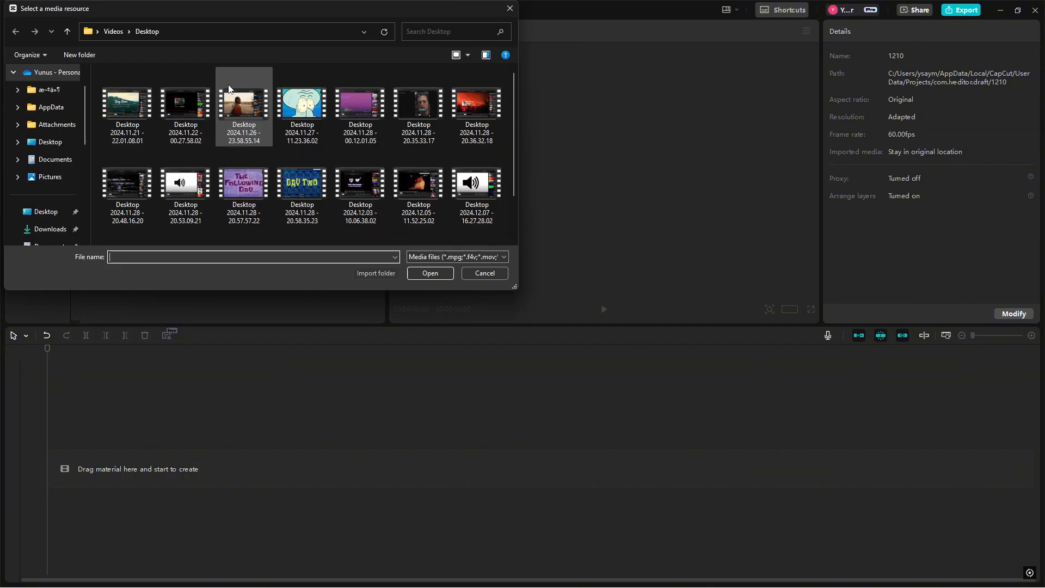
scroll(50, 209, "down", 1)
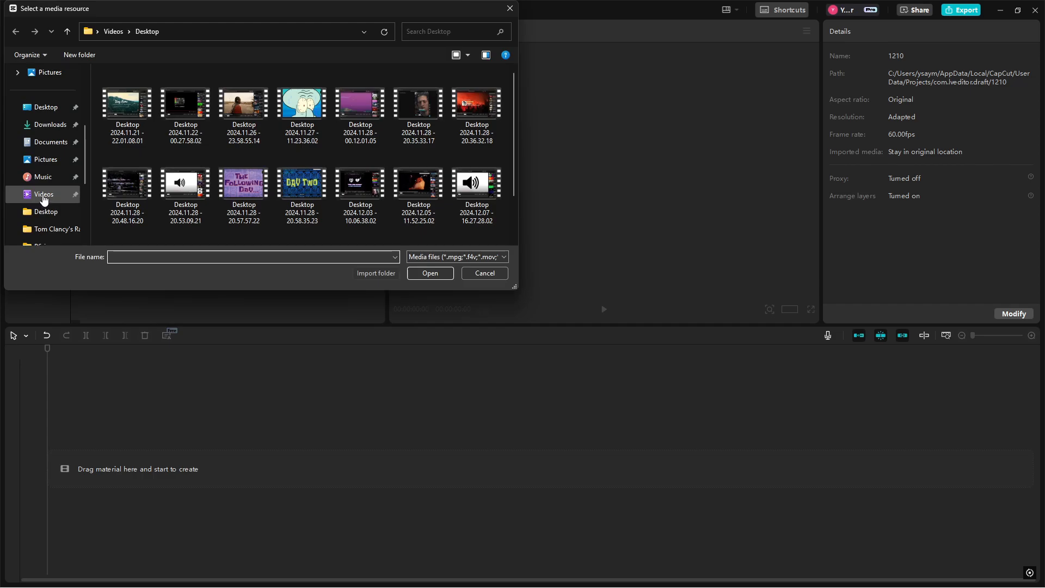
left_click(44, 196)
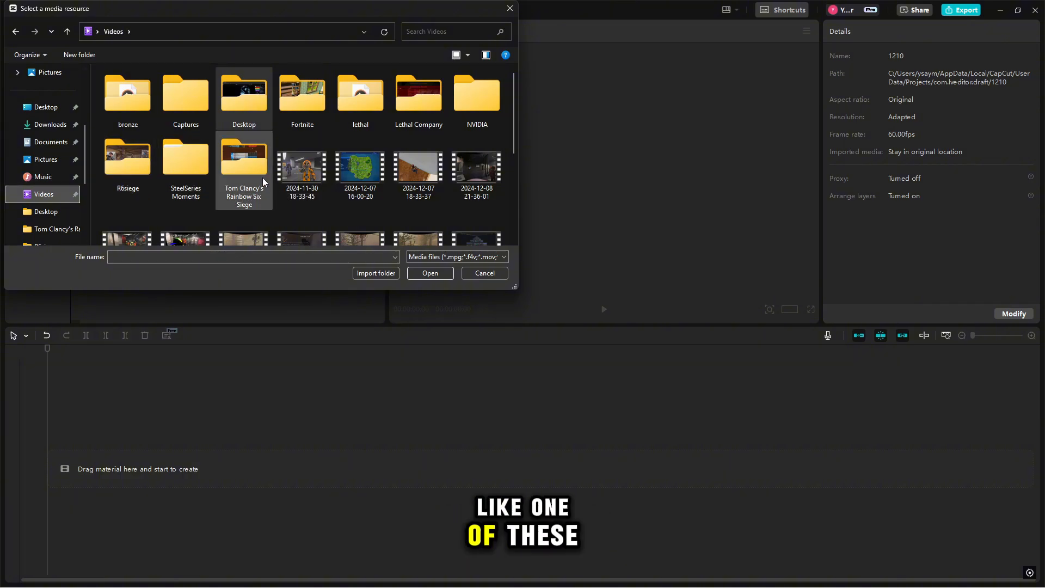
left_click(145, 179)
double_click(143, 176)
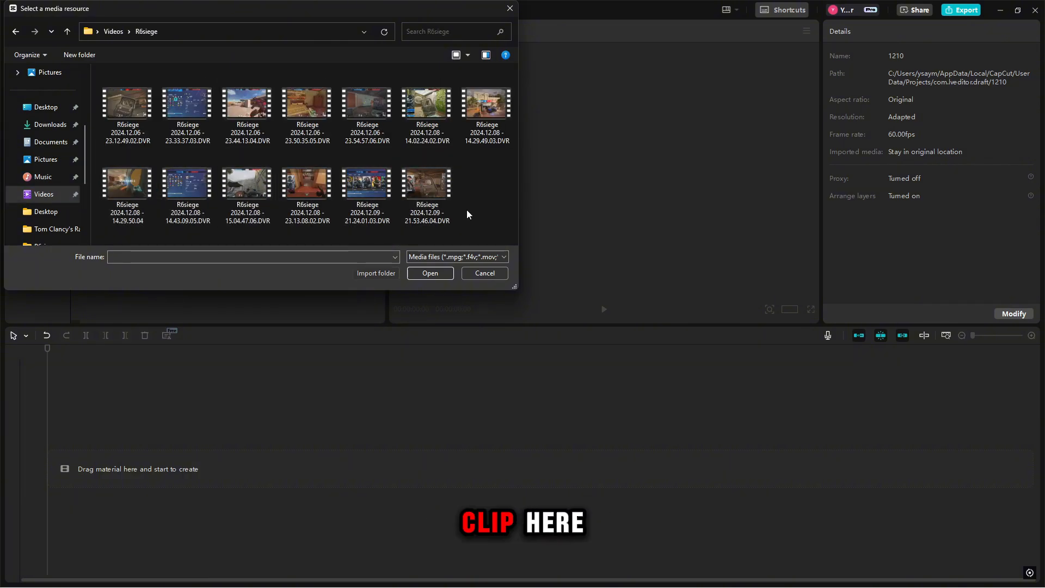
left_click(127, 107)
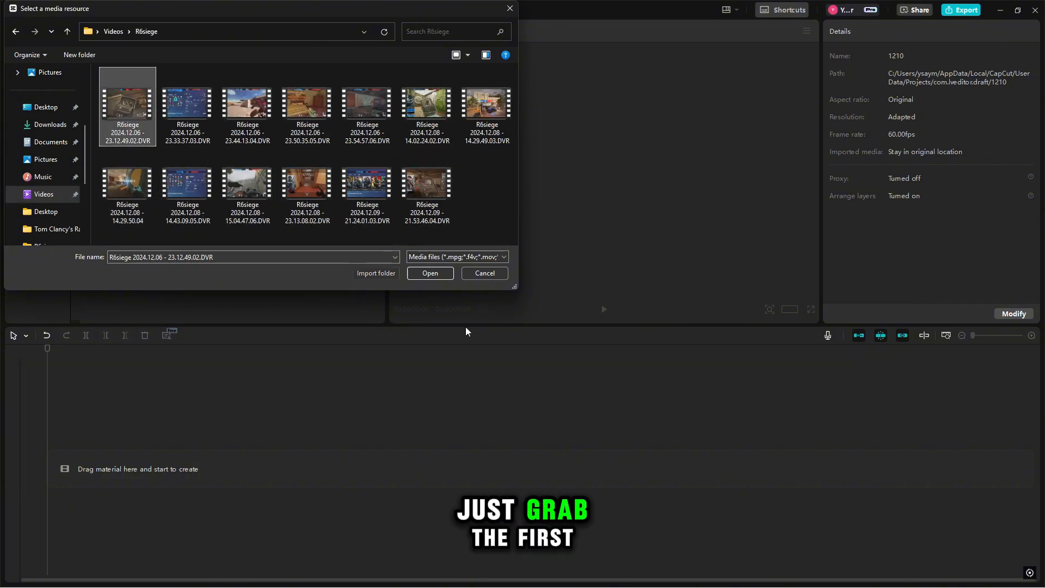
left_click(426, 273)
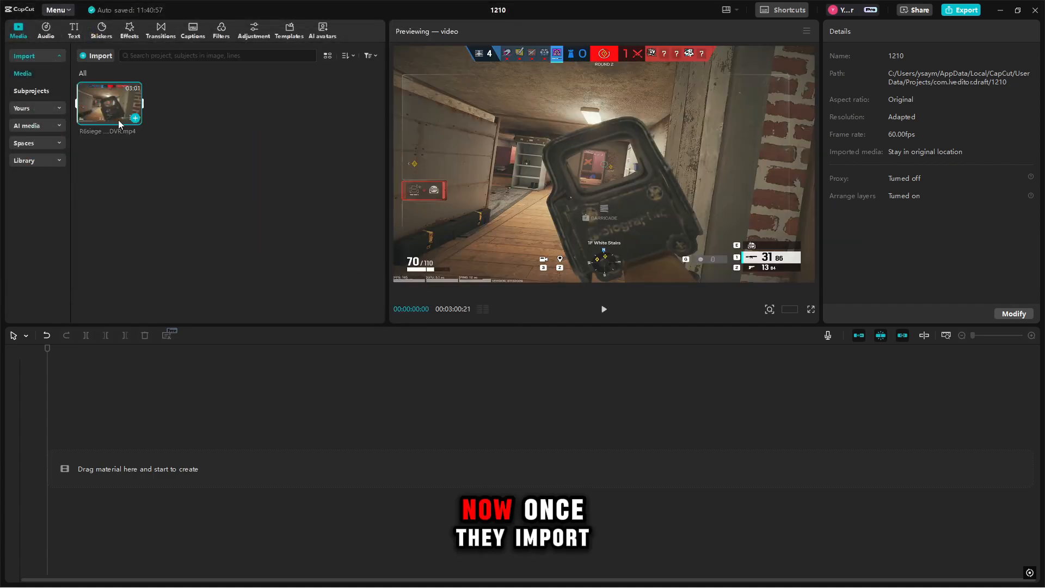
left_click(135, 119)
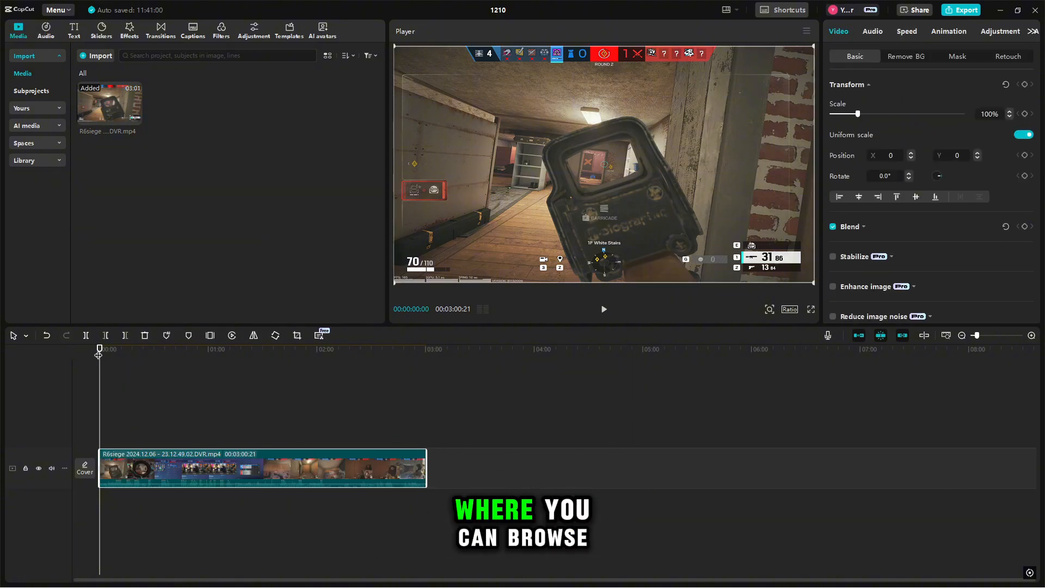
Scrub through the gameplay clip to find the wanted moment and split it at 00:02:45:20
left_click_drag(98, 354, 100, 387)
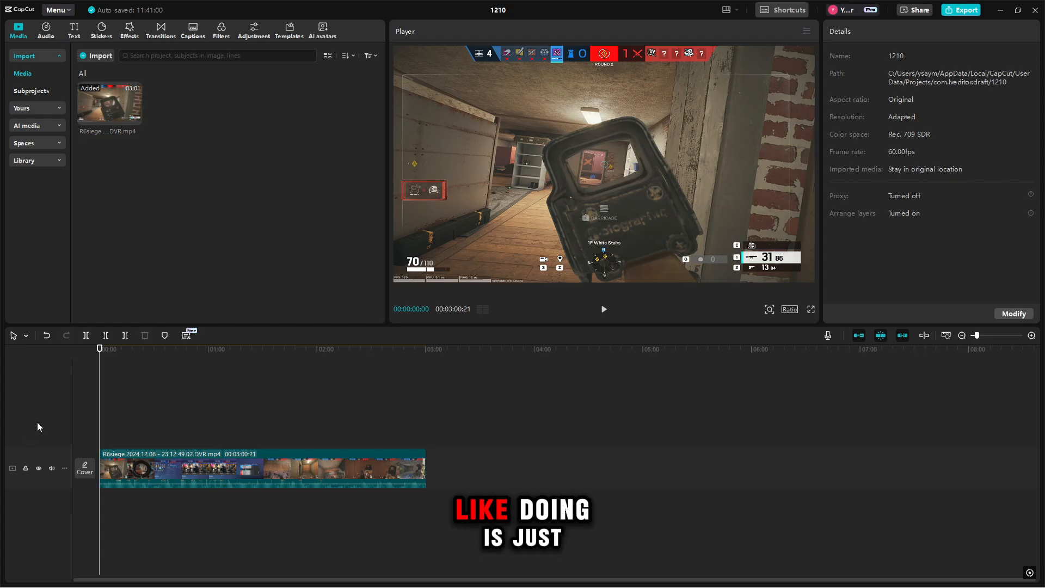
left_click(120, 422)
left_click_drag(188, 407, 312, 429)
left_click(342, 452)
left_click(345, 442)
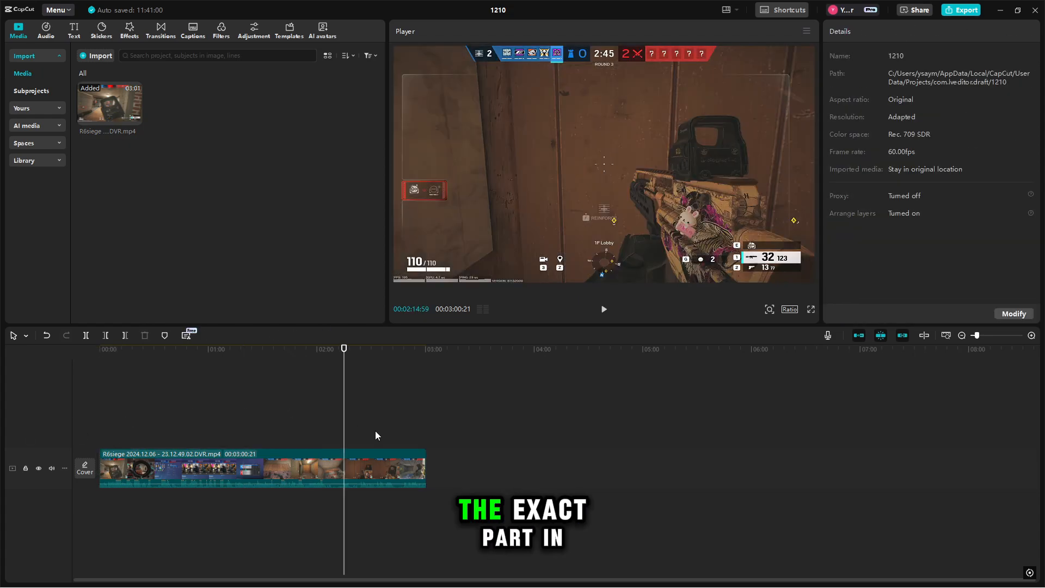
left_click(371, 376)
left_click_drag(372, 370, 399, 369)
left_click(252, 468)
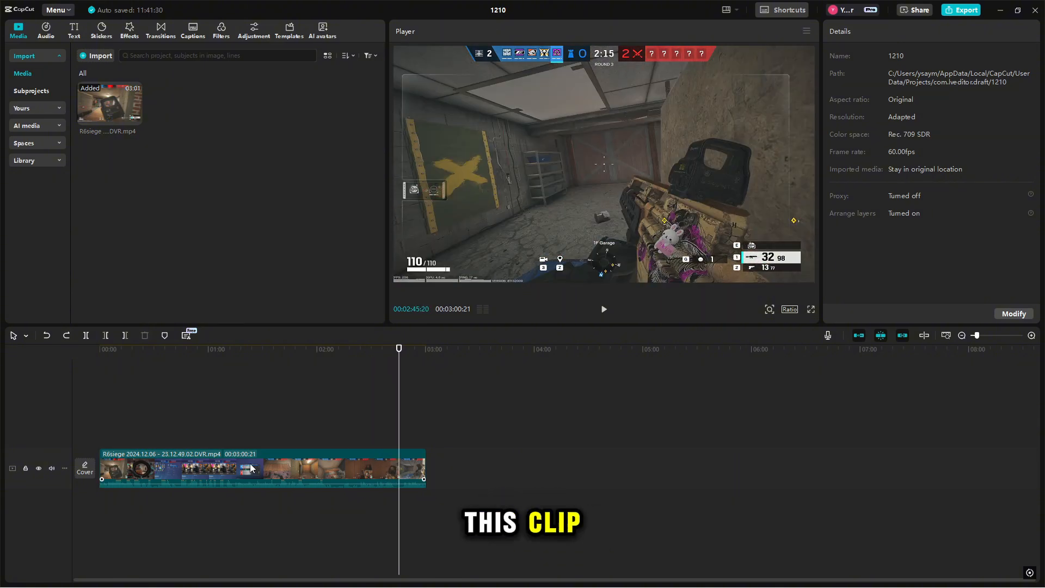
left_click(86, 337)
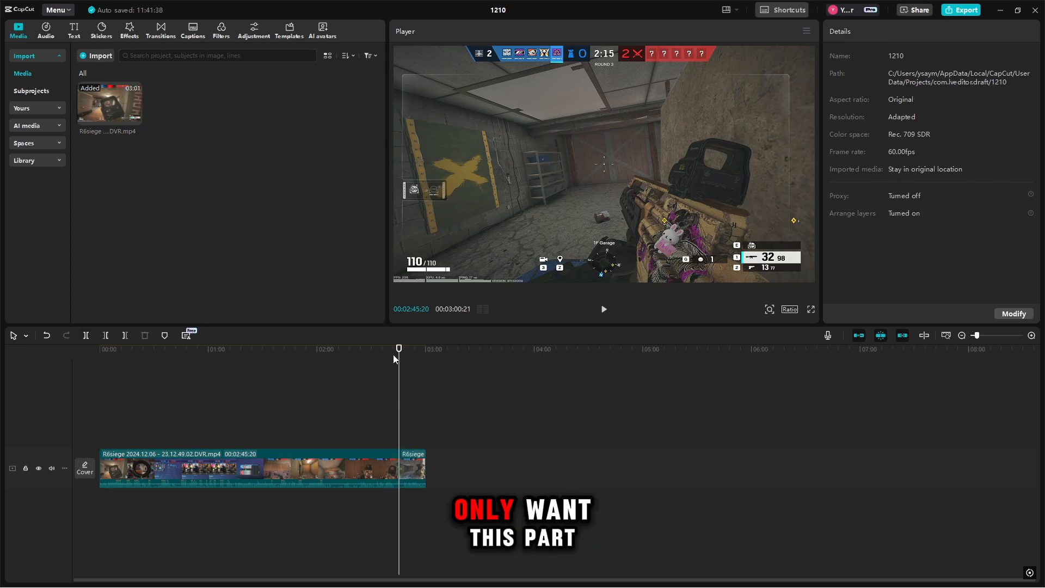
Delete the long segment before the split, keeping only the final part, and return the playhead to the start
left_click(419, 460)
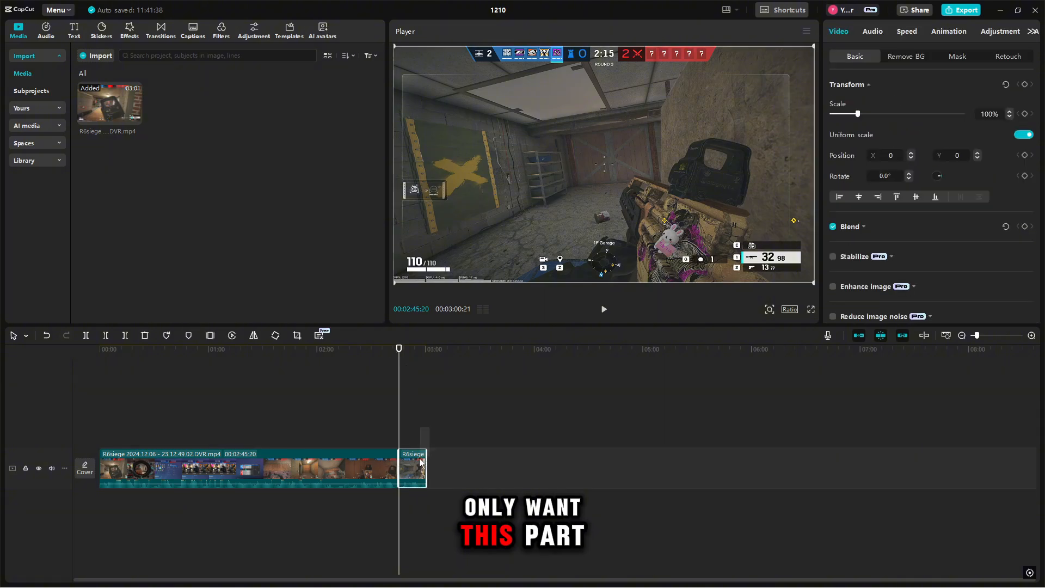
left_click(222, 414)
left_click(237, 469)
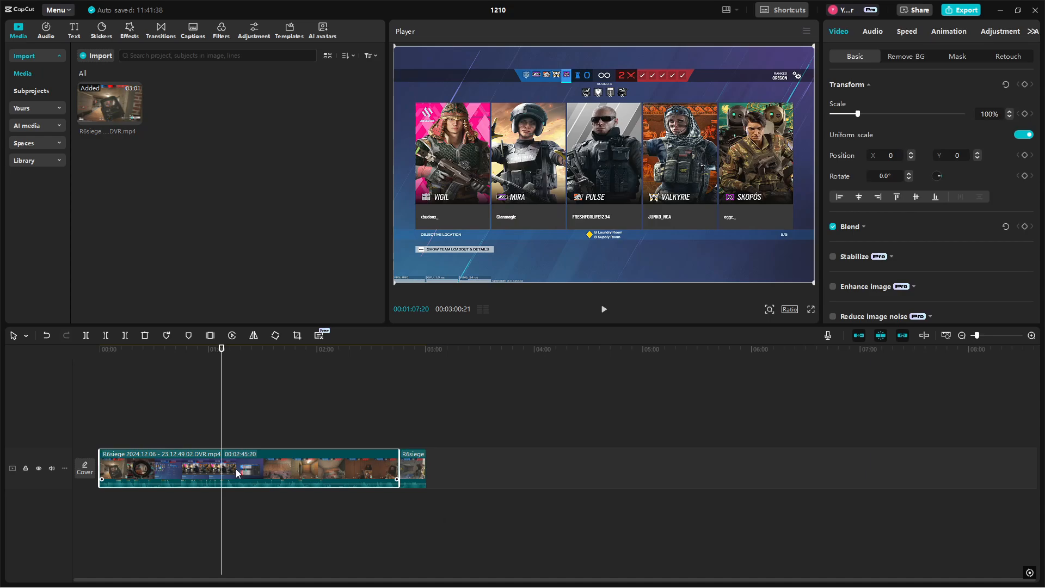
key("Delete")
left_click_drag(128, 355, 99, 355)
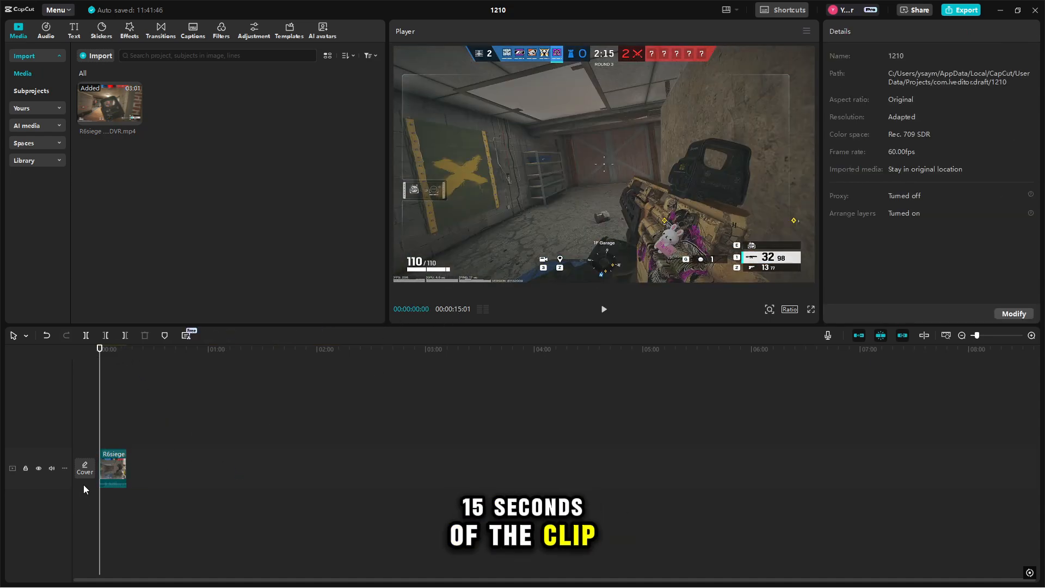
Trim the end of the remaining clip to 00:00:07:00 and play it back from the start
left_click(603, 309)
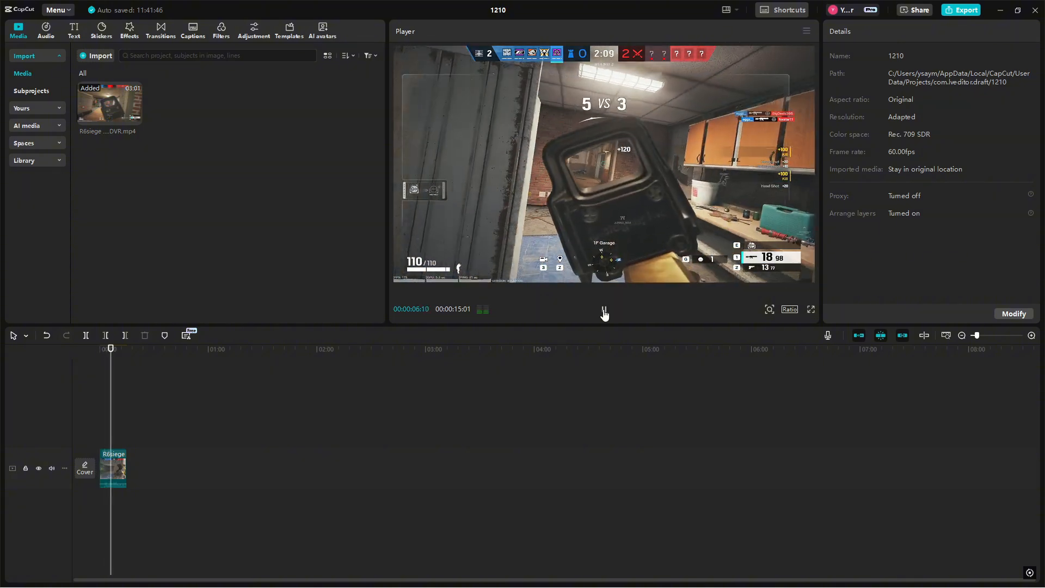
left_click(604, 314)
scroll(765, 376, "up", 5)
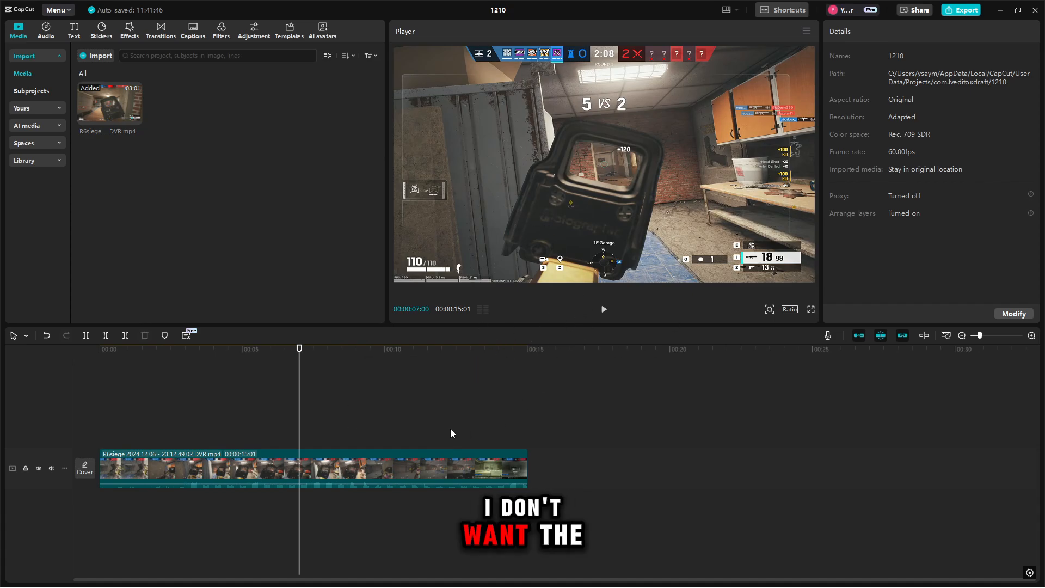
left_click(523, 463)
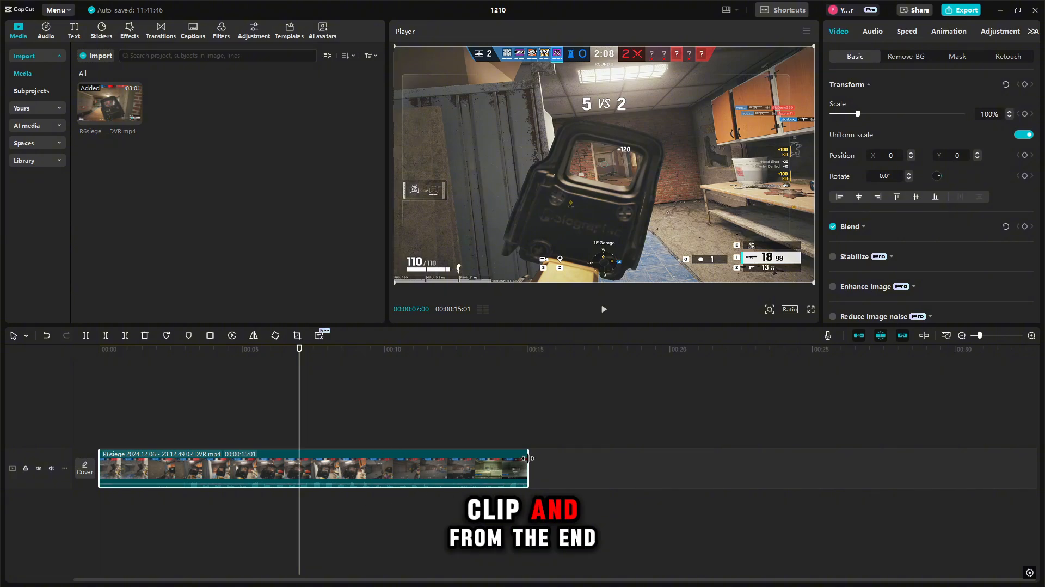
left_click_drag(528, 458, 298, 463)
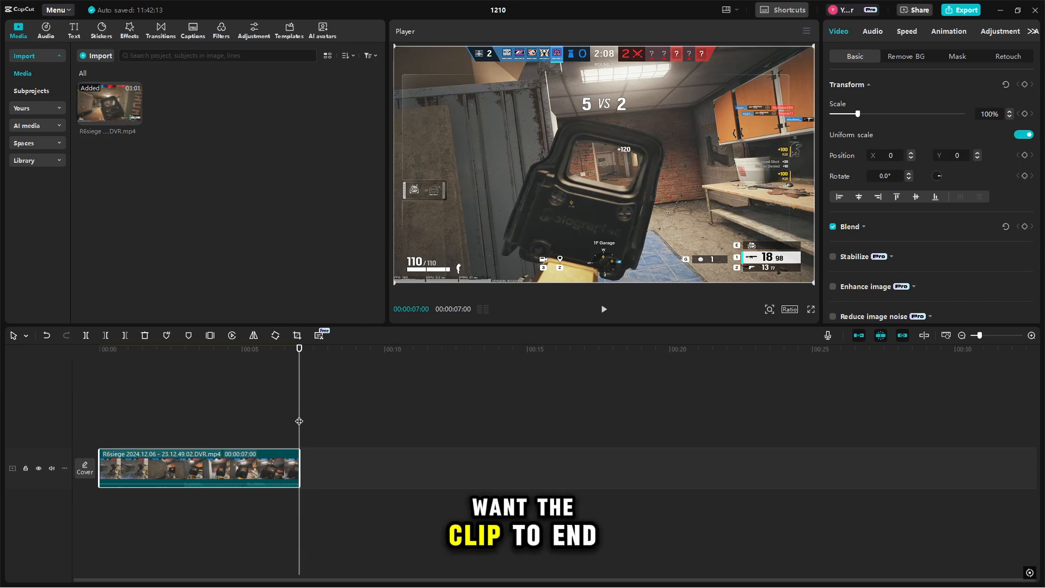
left_click(100, 423)
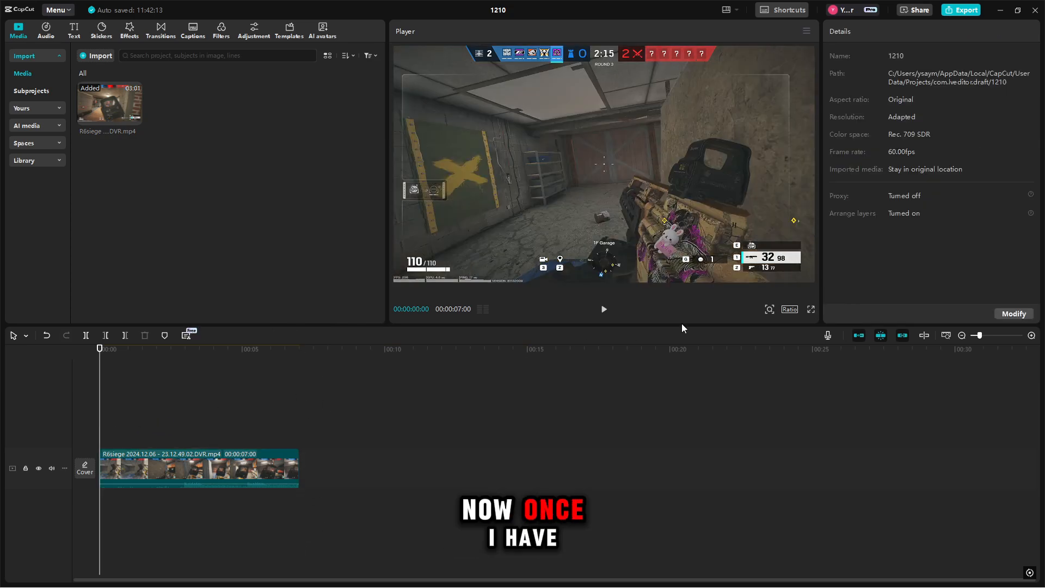
left_click(604, 309)
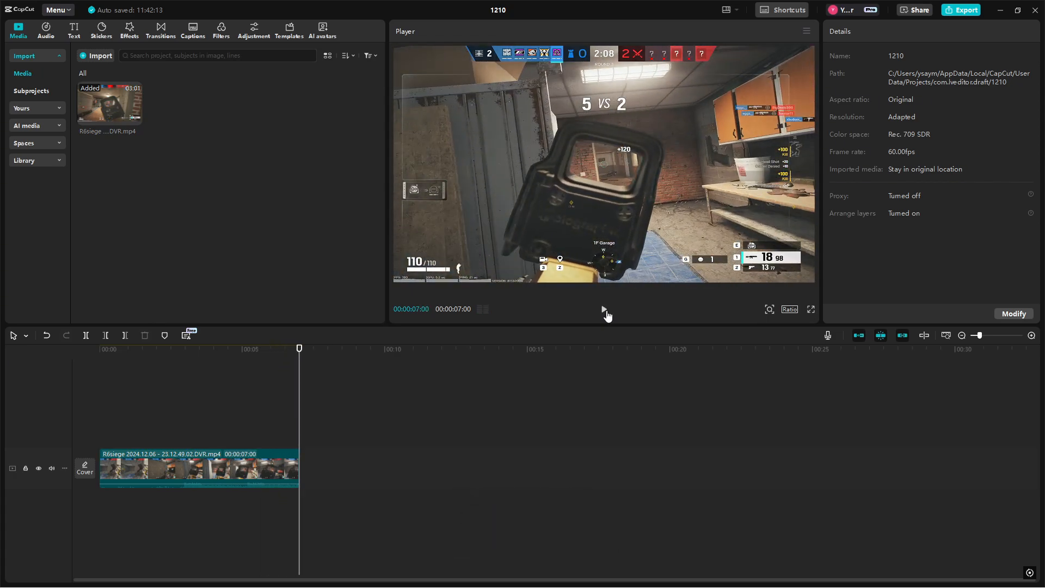
Enable Motion blur on the trimmed clip with a reduced blur amount and play back the result
left_click(210, 378)
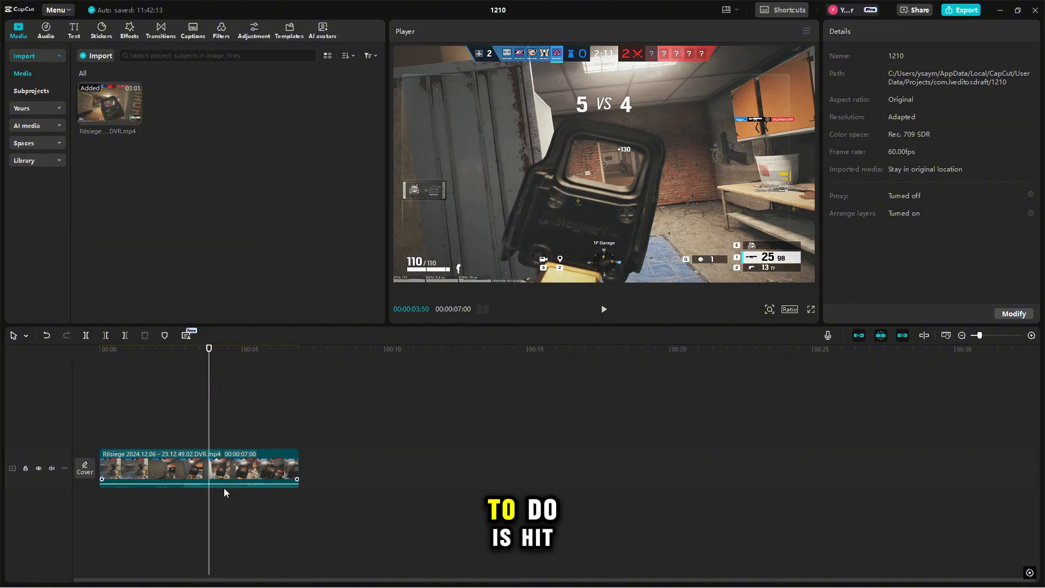
left_click(227, 482)
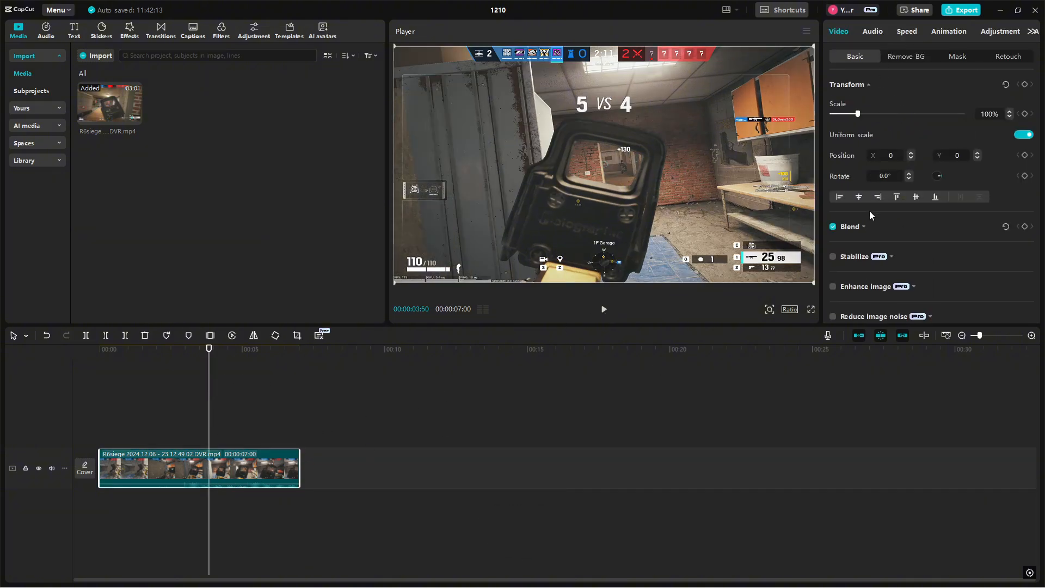
scroll(870, 214, "down", 10)
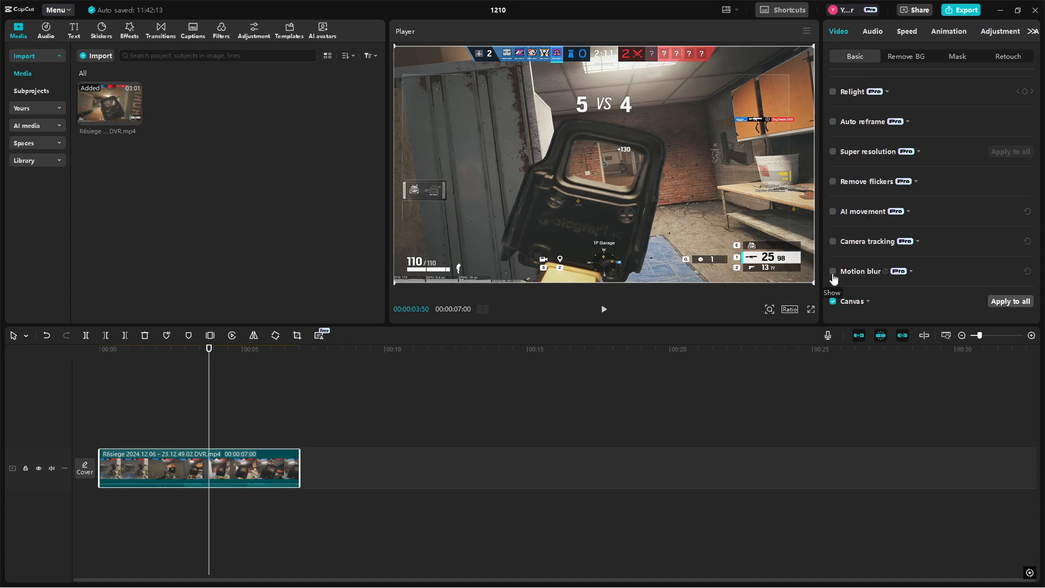
left_click(833, 271)
left_click(833, 275)
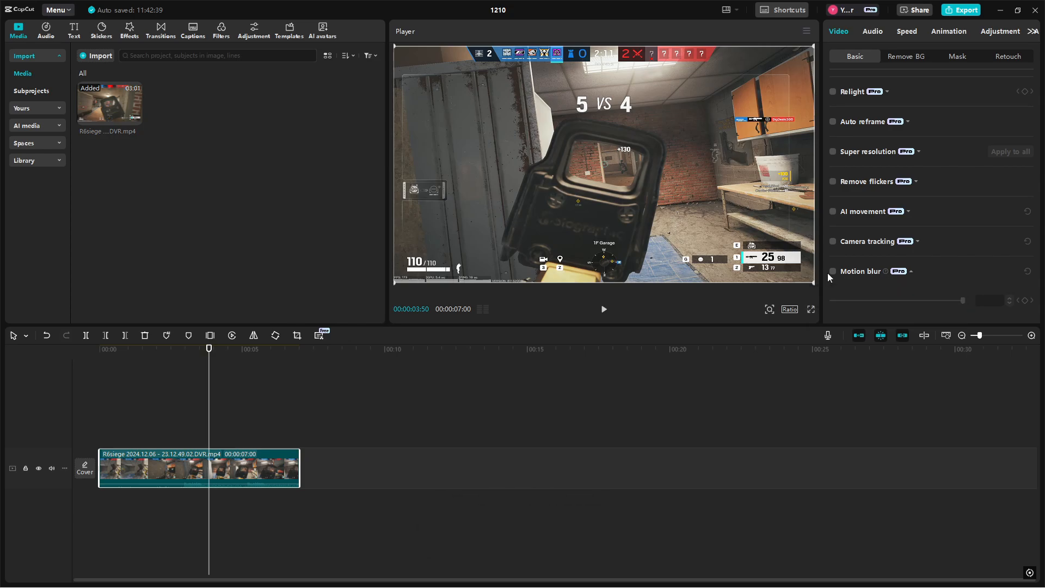
scroll(838, 275, "down", 3)
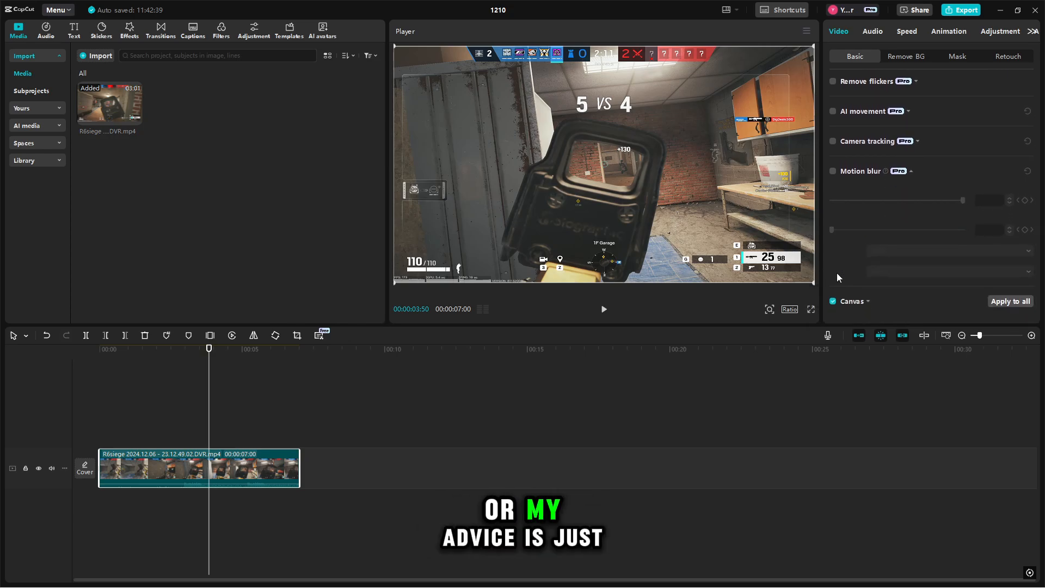
left_click(833, 173)
left_click(891, 200)
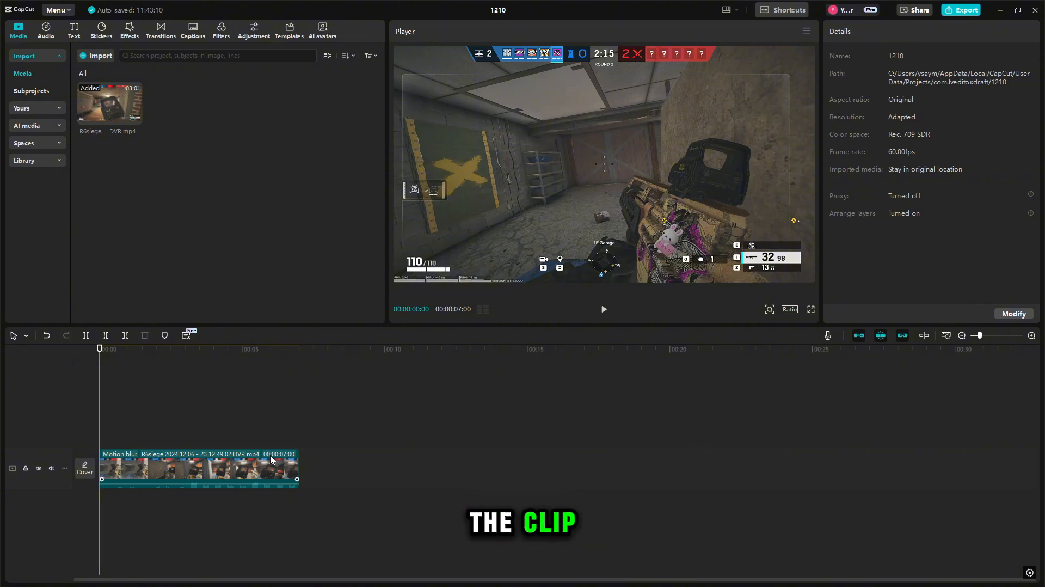
left_click(603, 310)
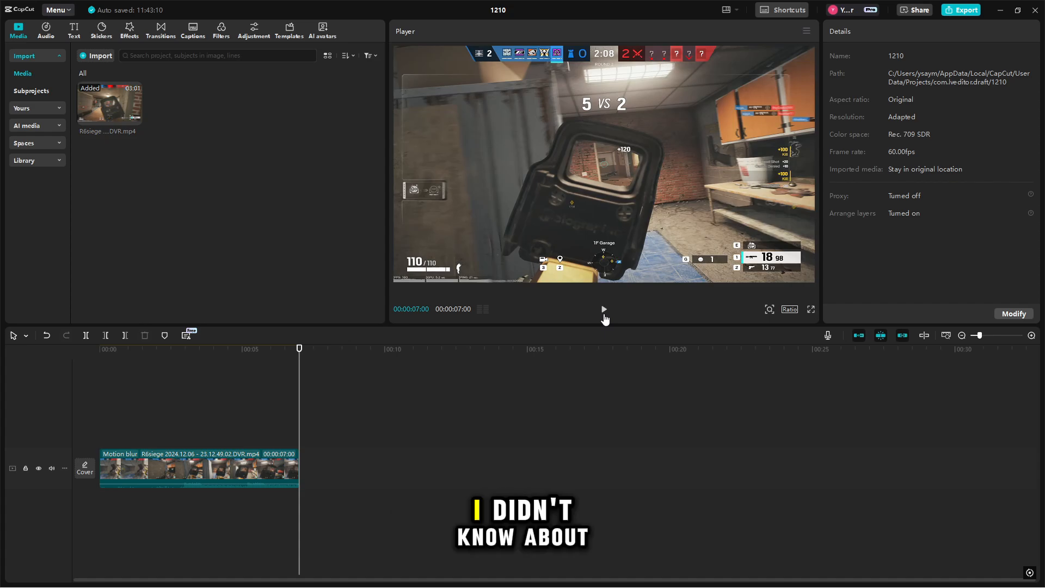
left_click_drag(268, 381, 100, 411)
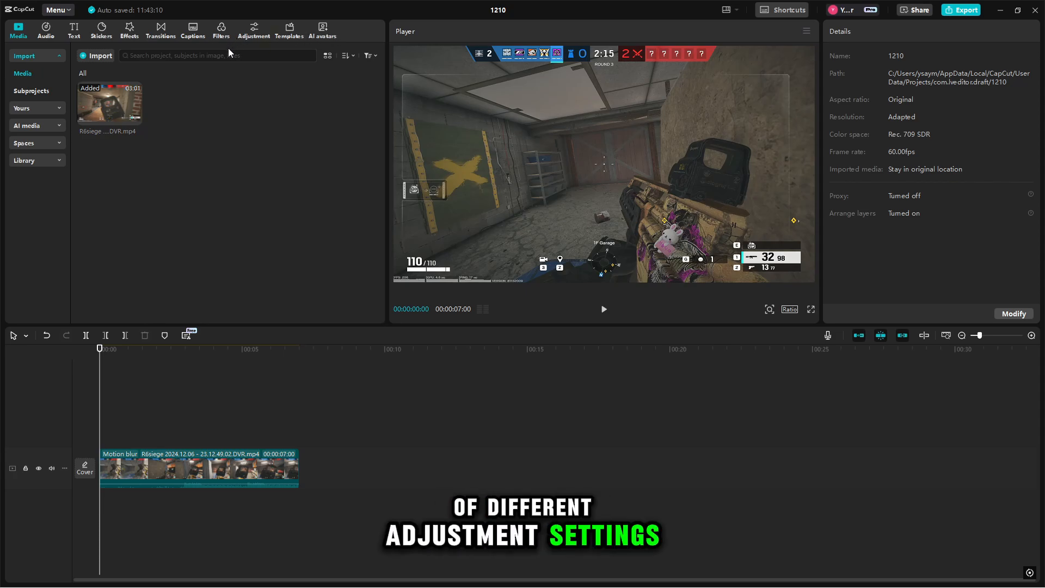
Add the Sunkissed filter above the gameplay clip and stretch it to cover nearly the clip's full length
left_click(74, 31)
left_click(138, 40)
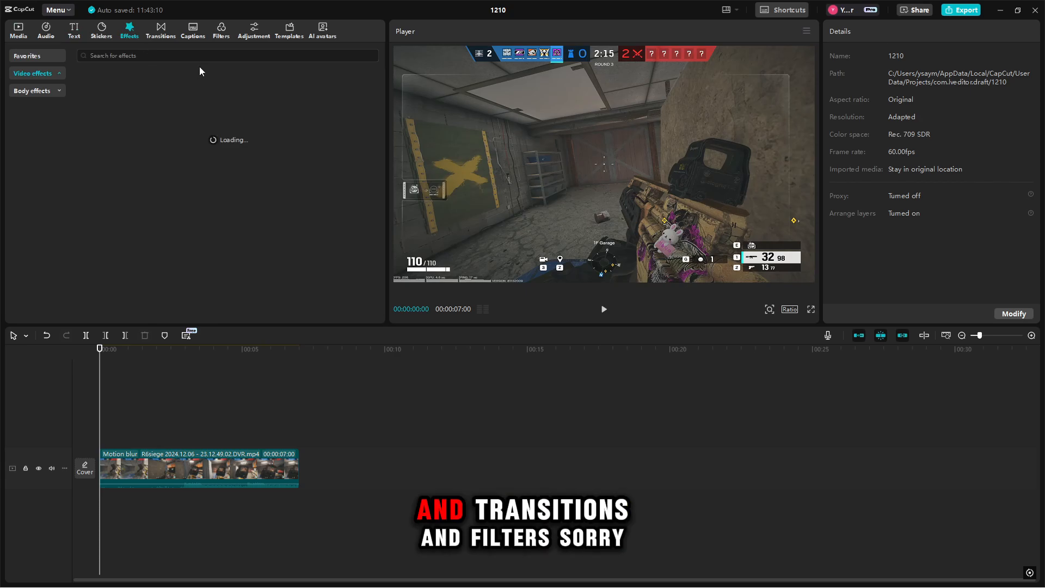
left_click(161, 31)
left_click(220, 32)
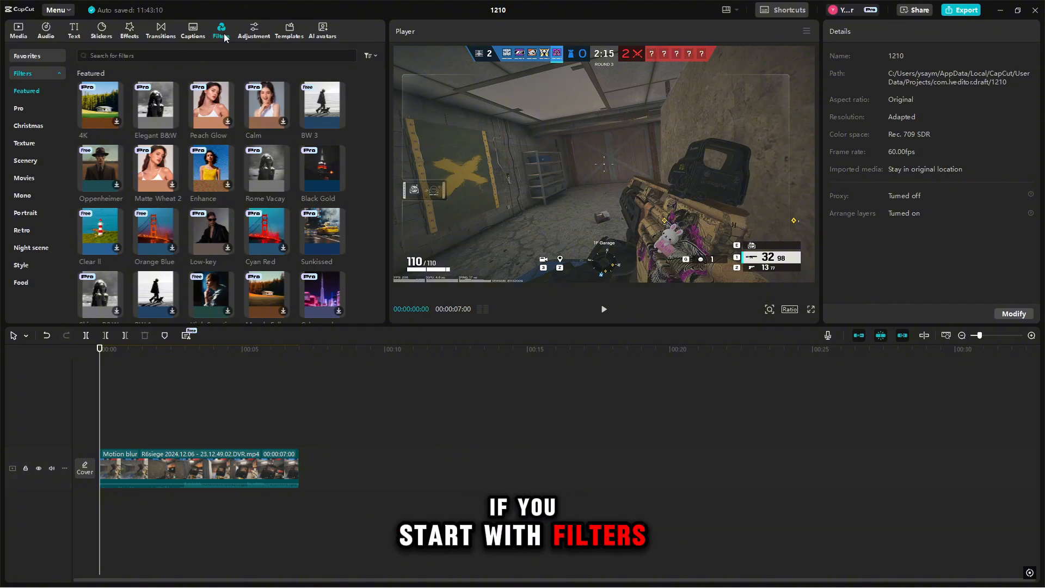
scroll(191, 178, "down", 1)
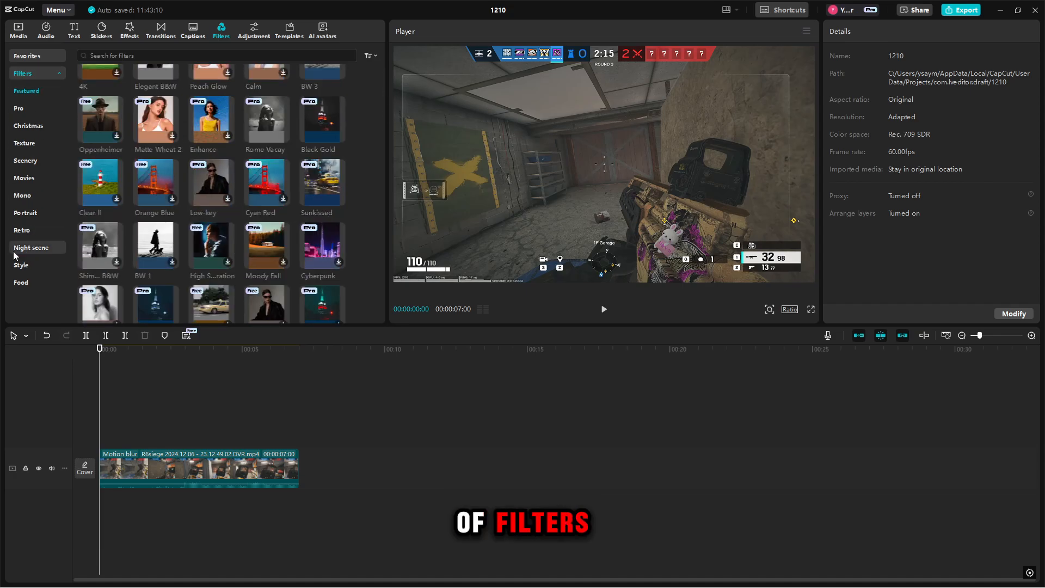
scroll(292, 175, "up", 1)
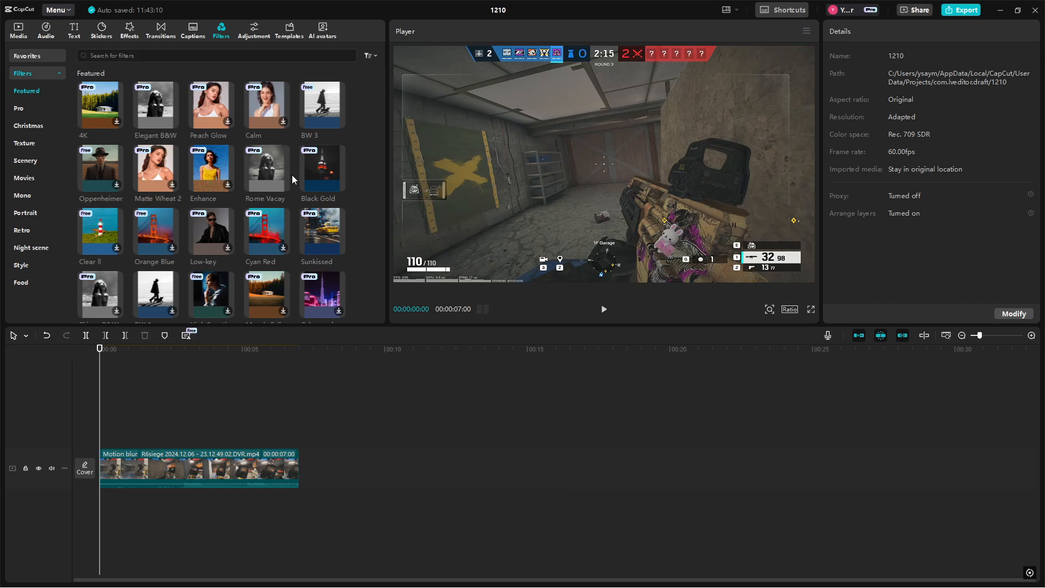
mouse_move(338, 252)
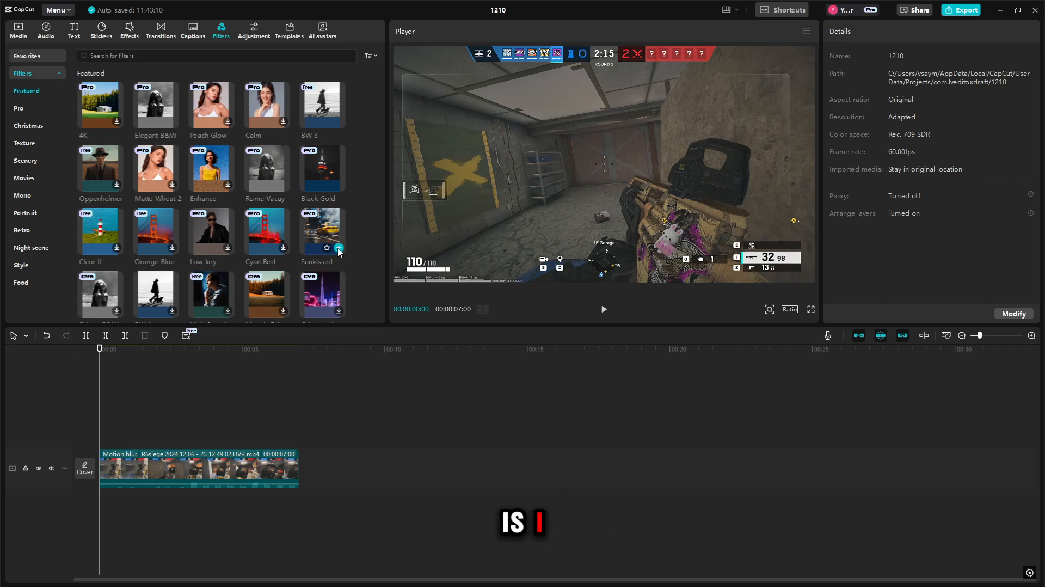
left_click(338, 248)
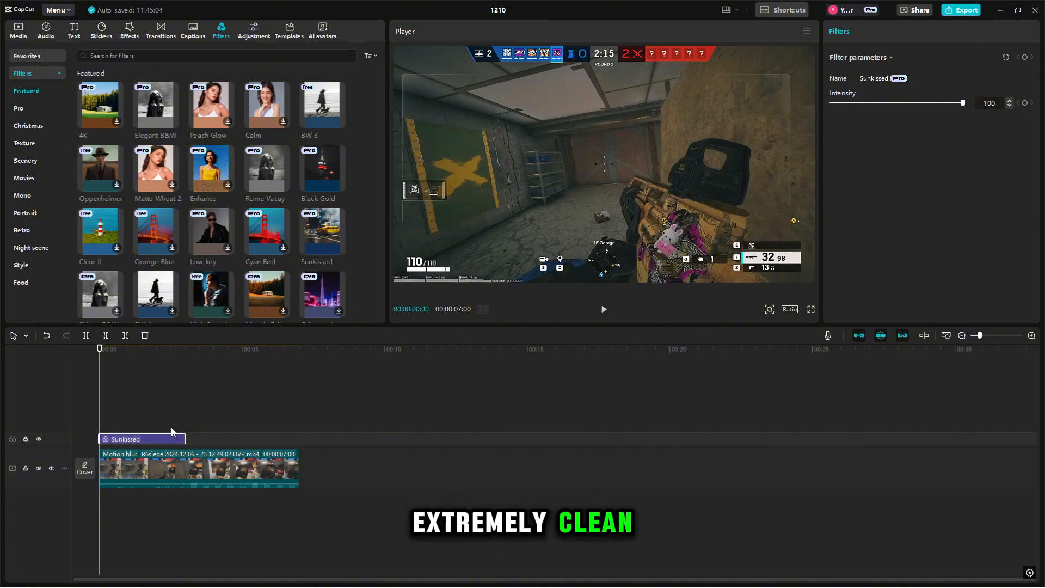
left_click_drag(185, 439, 294, 439)
left_click(180, 411)
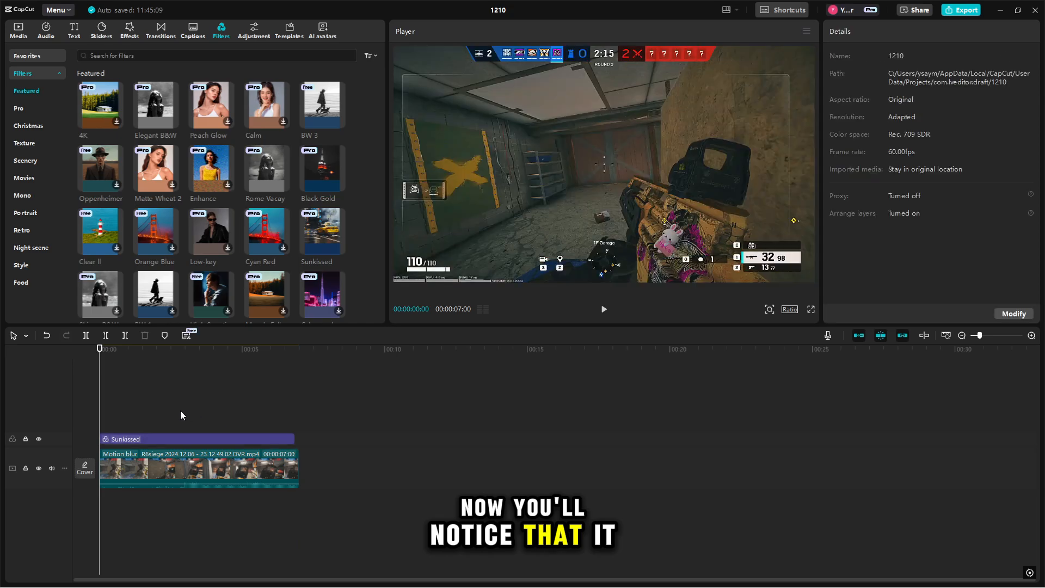
Set the Sunkissed filter's intensity to 60 and play back the clip from the start
left_click(148, 374)
left_click_drag(147, 350, 108, 351)
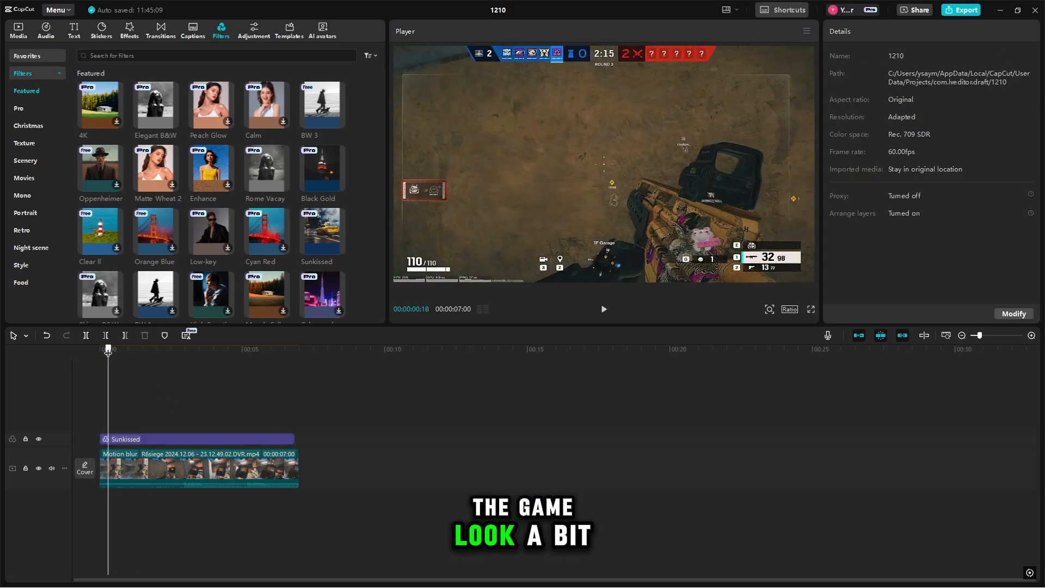
left_click(160, 438)
left_click(101, 353)
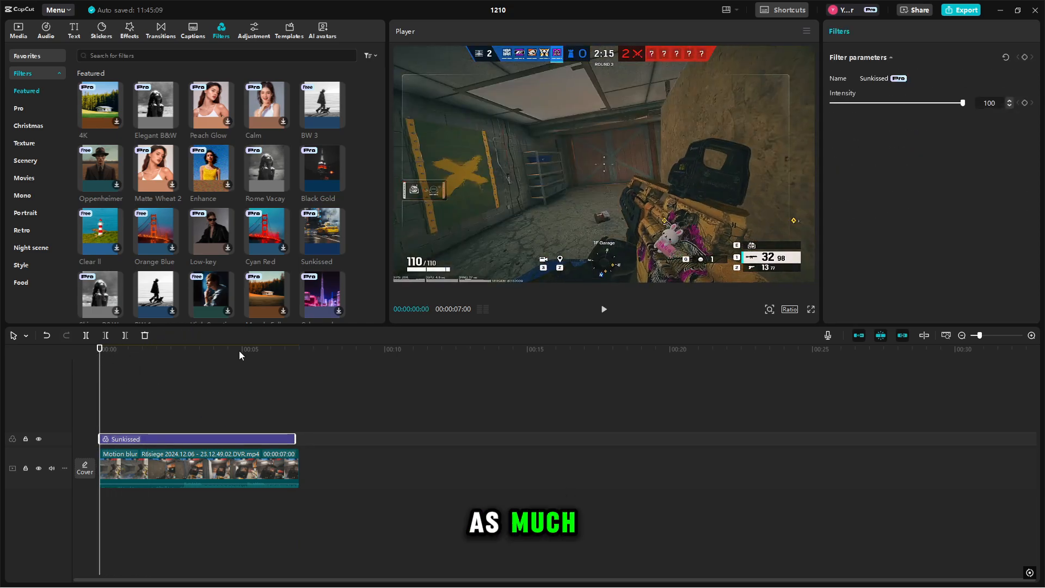
left_click_drag(931, 102, 917, 104)
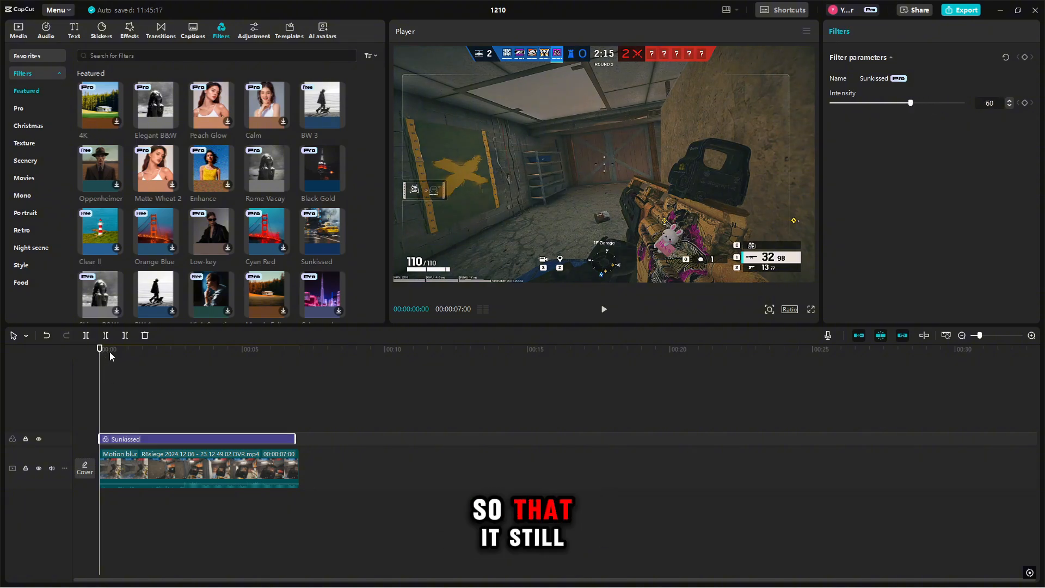
left_click(603, 309)
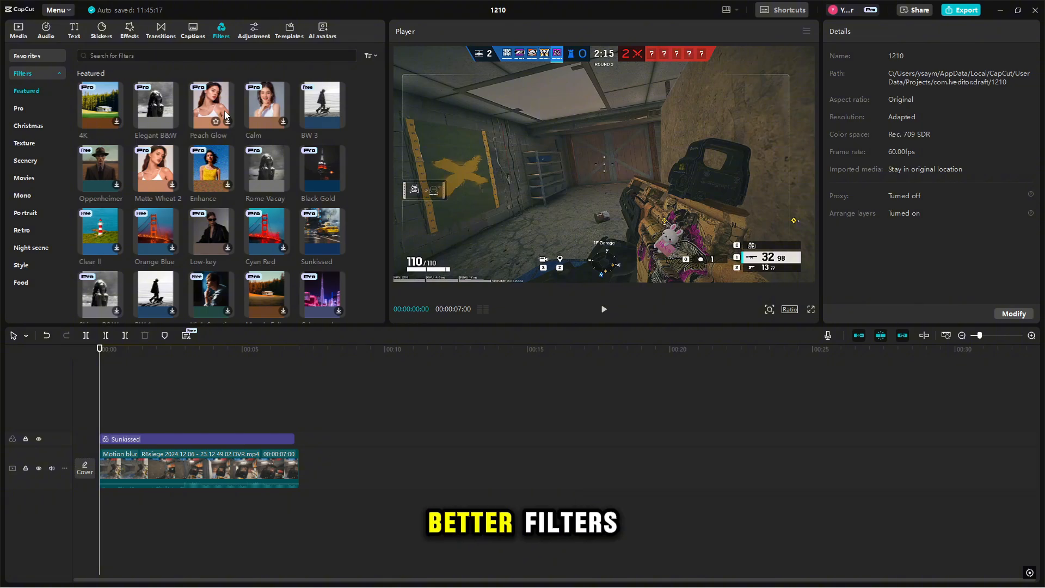
Add the Flash video effect above the filter and shorten it to a brief segment near the clip's end
left_click(129, 38)
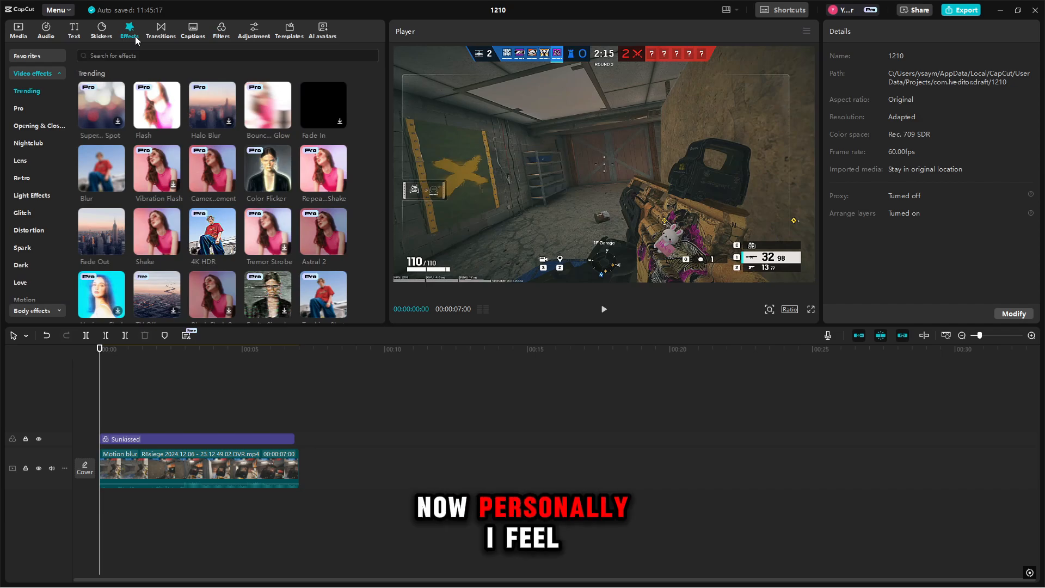
mouse_move(174, 129)
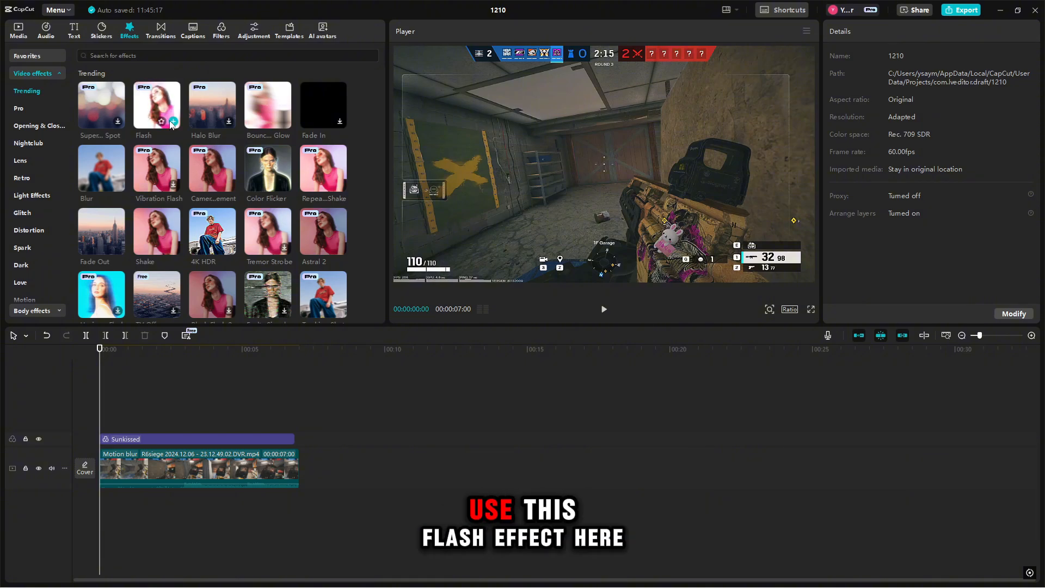
left_click(173, 122)
left_click_drag(160, 428, 274, 423)
left_click(261, 409)
left_click(271, 423)
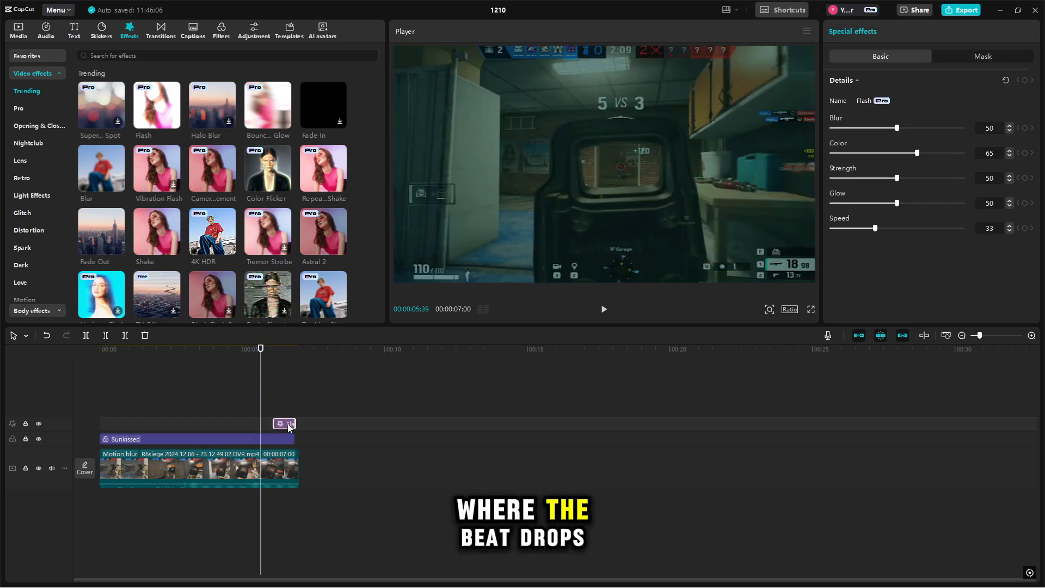
mouse_move(261, 364)
left_mouse_down()
mouse_move(275, 366)
mouse_move(253, 367)
left_mouse_up()
left_click_drag(285, 425, 276, 425)
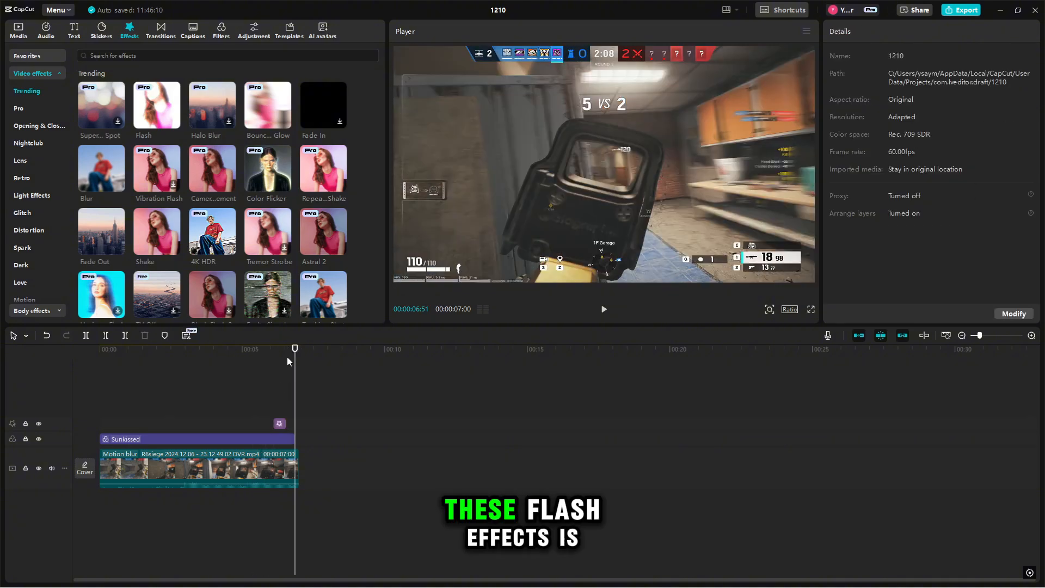
Extend the start of the Flash effect back to about the 00:05 mark and play back that section
left_click_drag(289, 361, 256, 362)
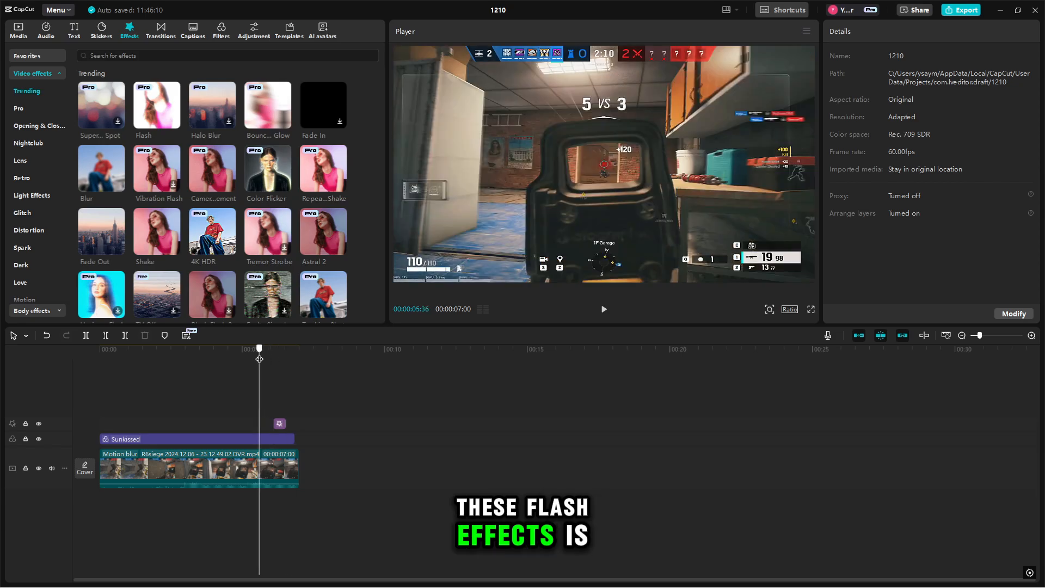
left_click(279, 424)
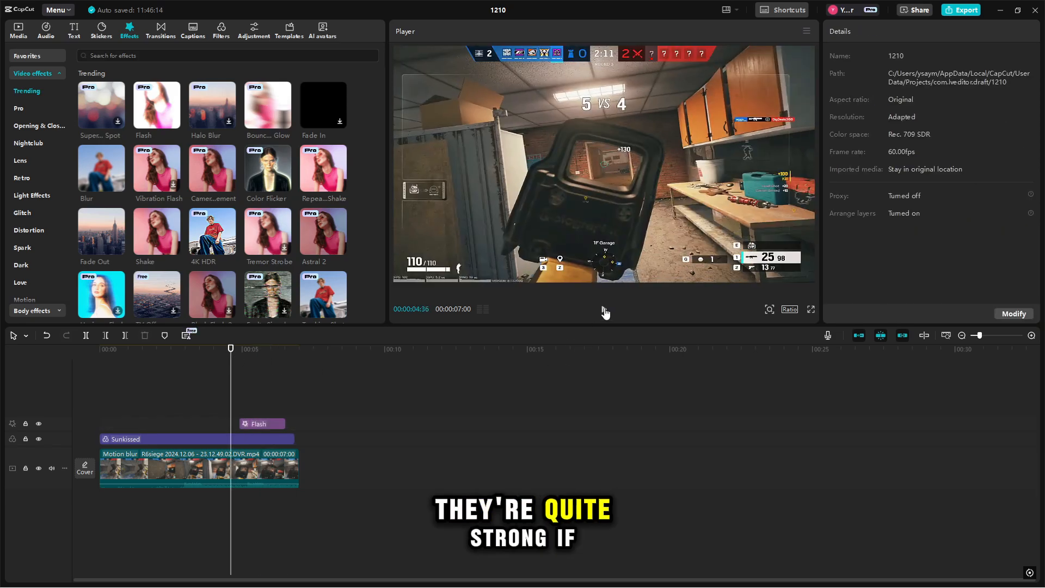
left_click(604, 310)
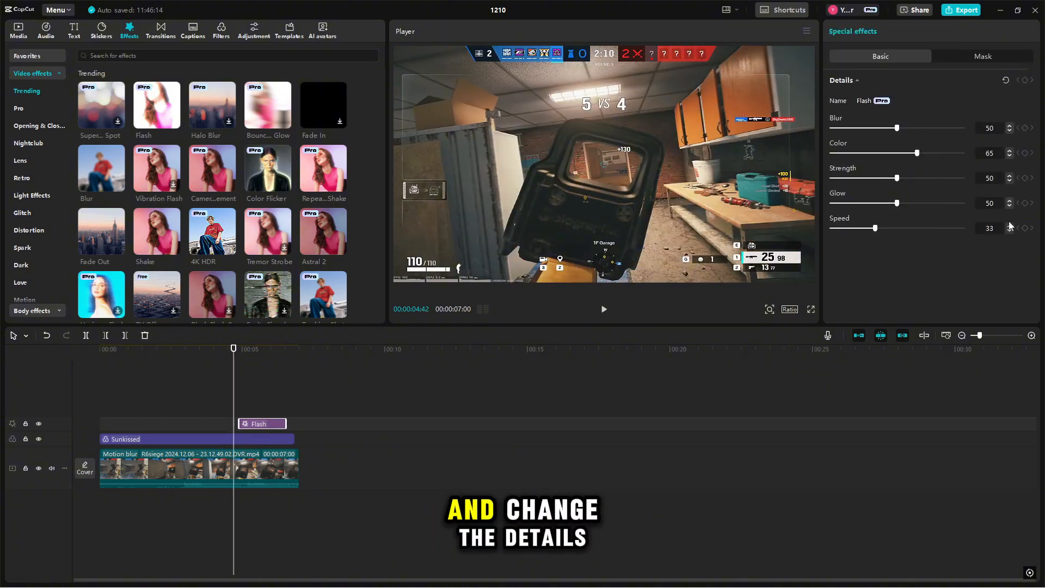
Set the Flash effect's Glow and Strength to 15 each and play back the result
left_click(852, 203)
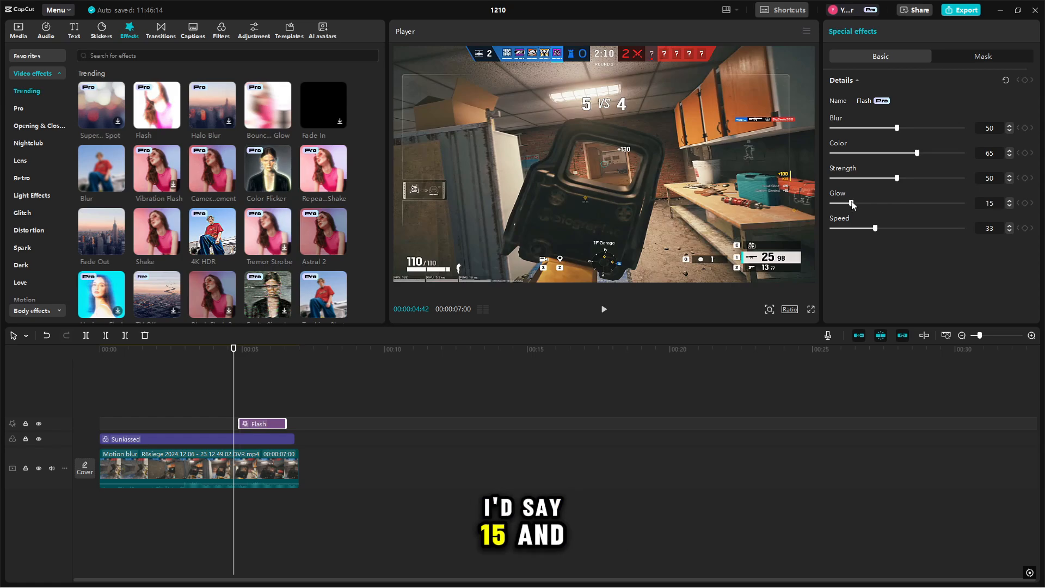
left_click_drag(850, 181, 852, 181)
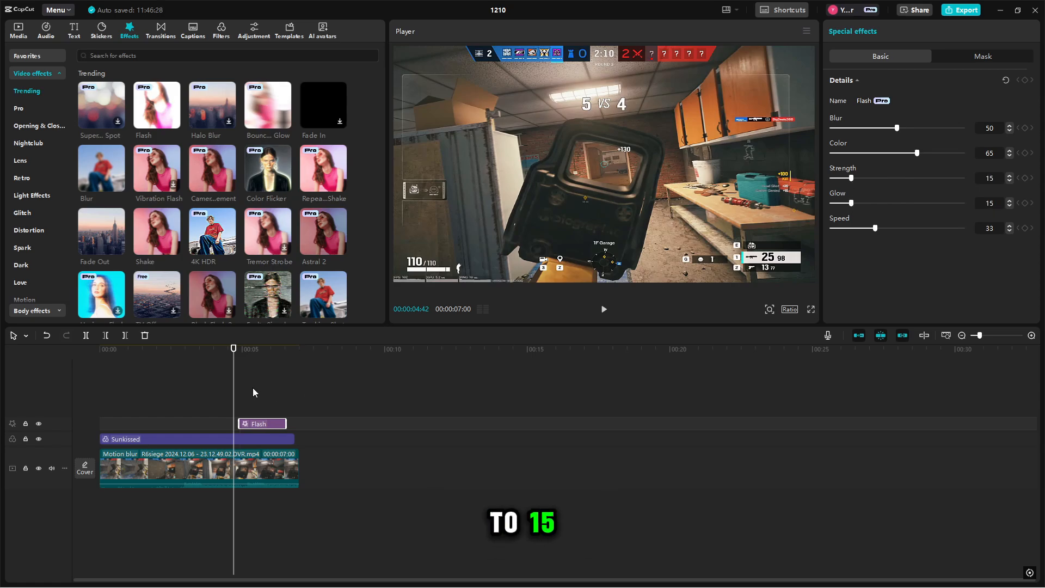
left_click(604, 311)
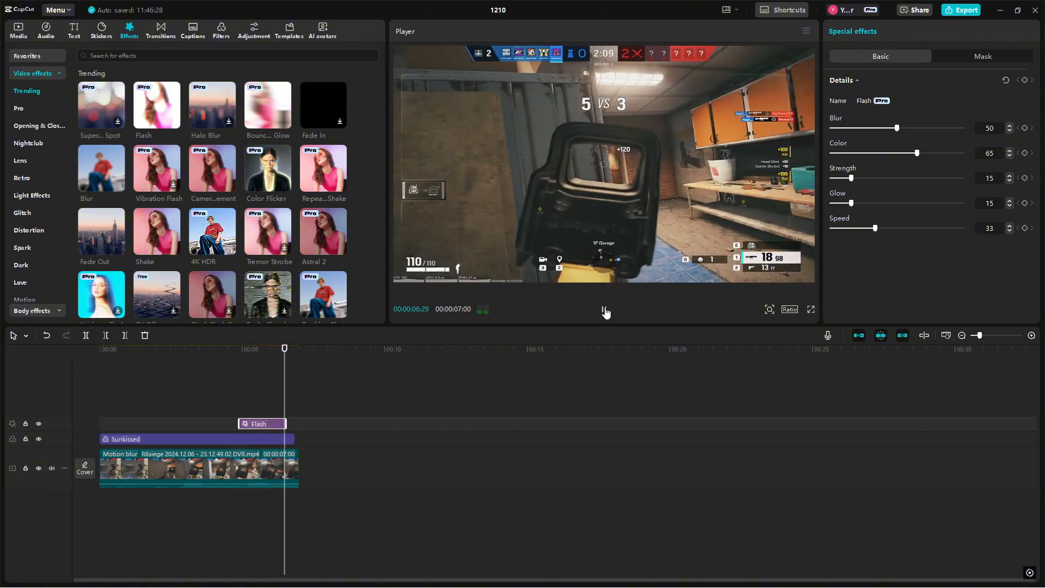
left_click(604, 311)
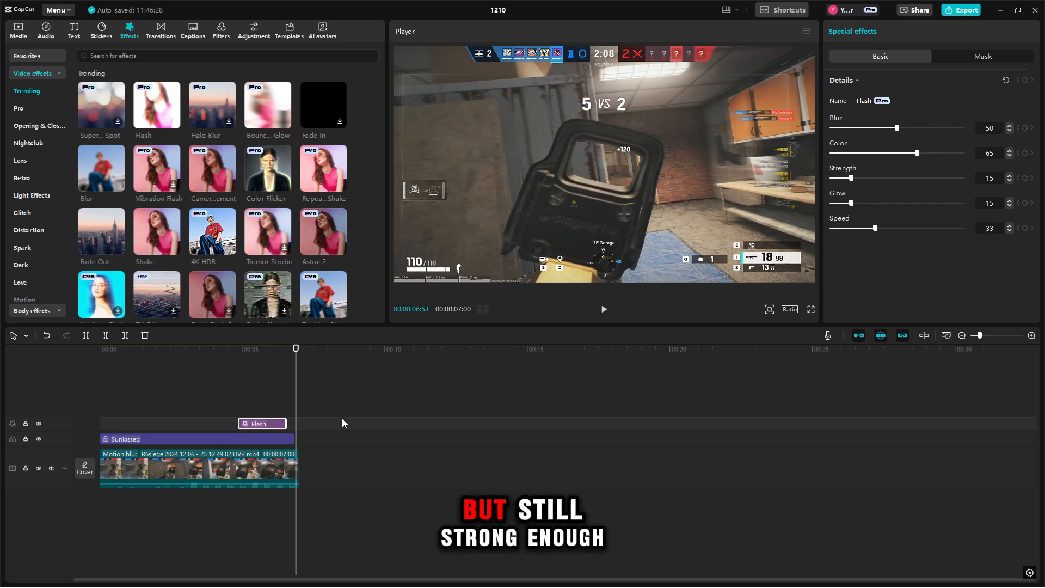
Trim the Flash effect at both ends to a short segment just after the 00:05 mark and play it back
left_click(241, 404)
left_click(280, 424)
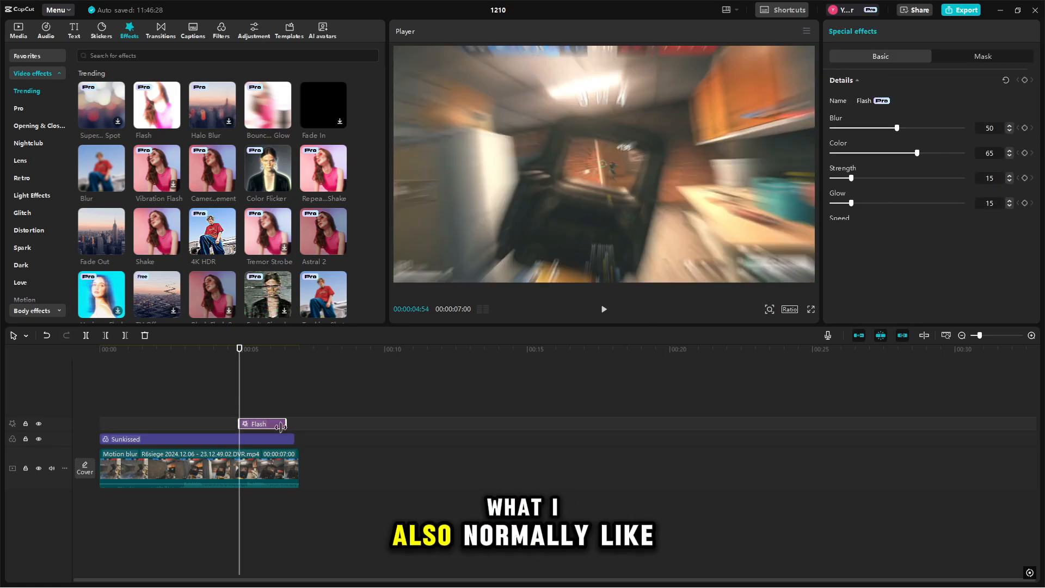
left_click_drag(284, 425, 263, 423)
key("space")
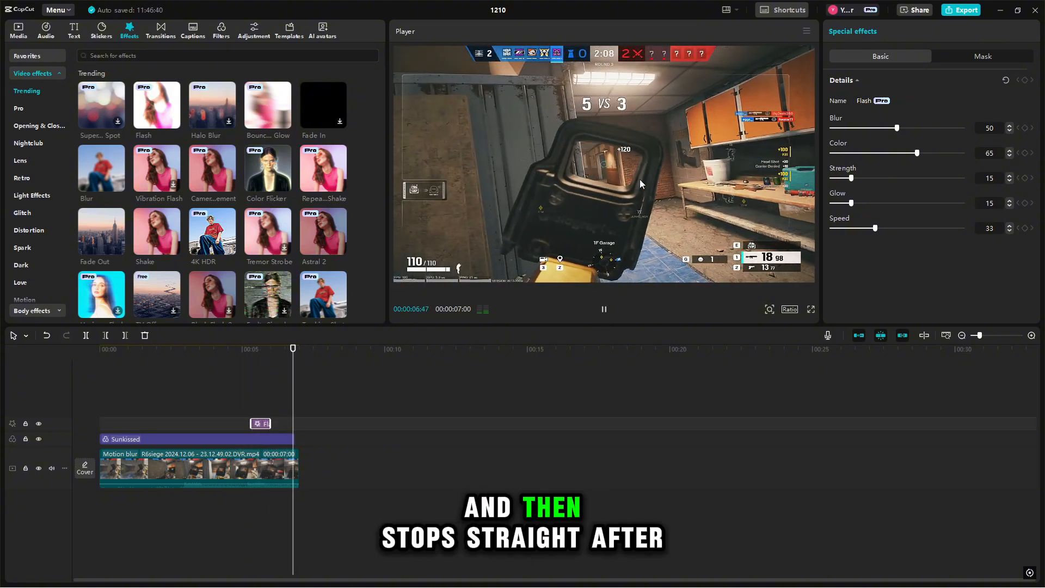
left_click(604, 309)
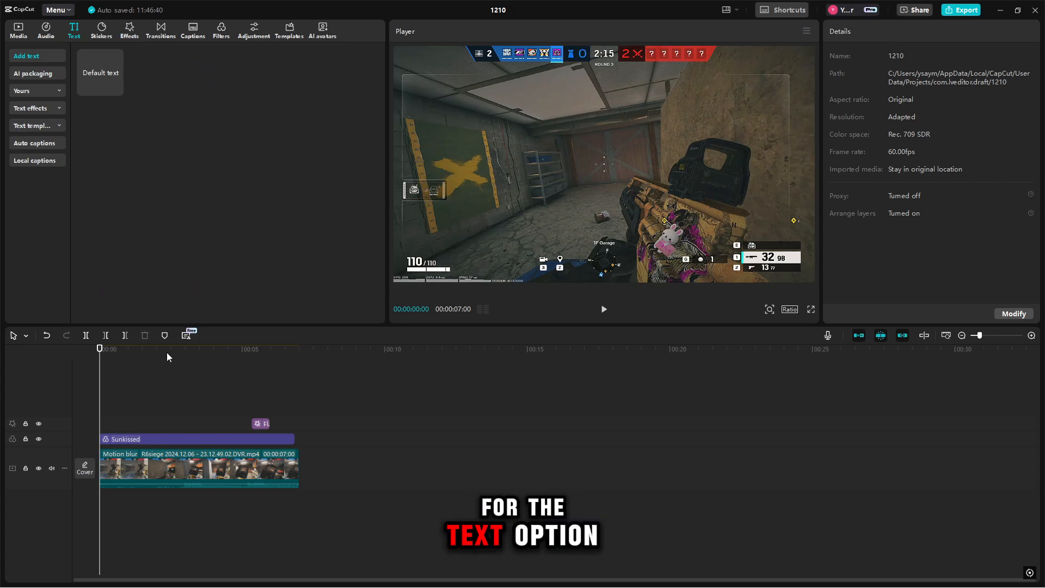
Add a default text at the start of the timeline and look through its style settings, from font to curve
mouse_move(105, 79)
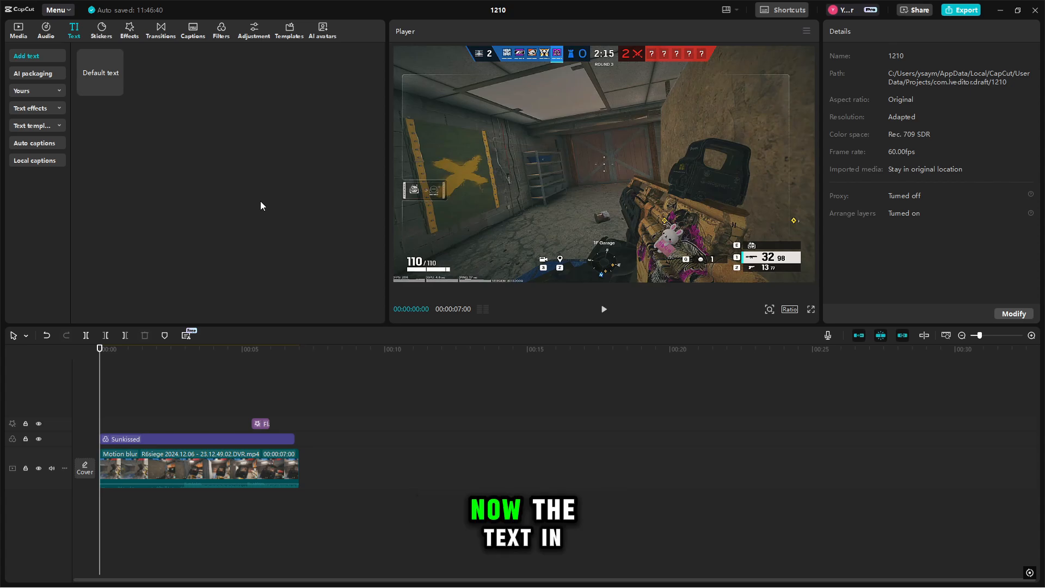
left_click(114, 88)
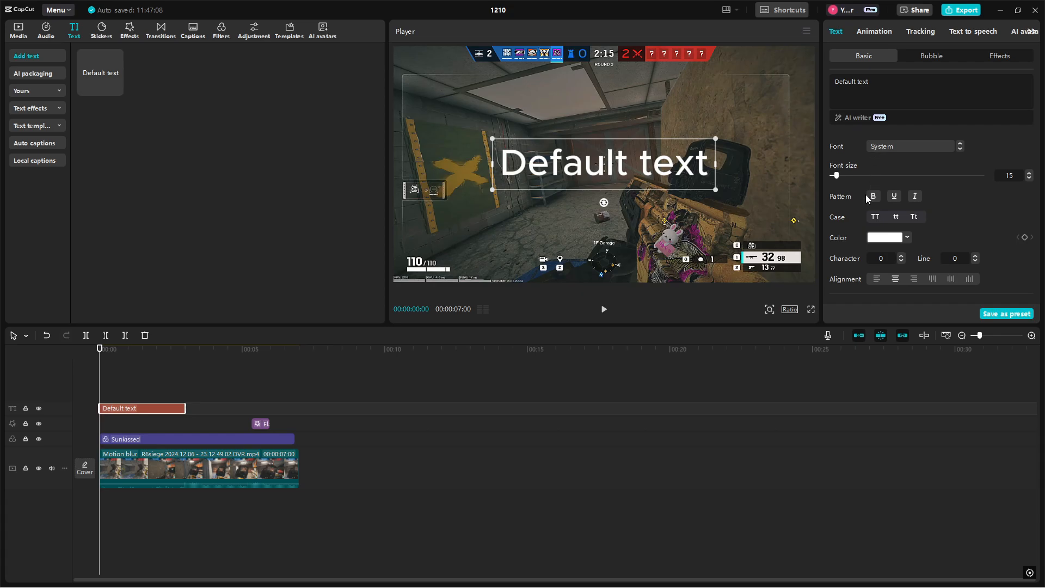
scroll(865, 198, "down", 8)
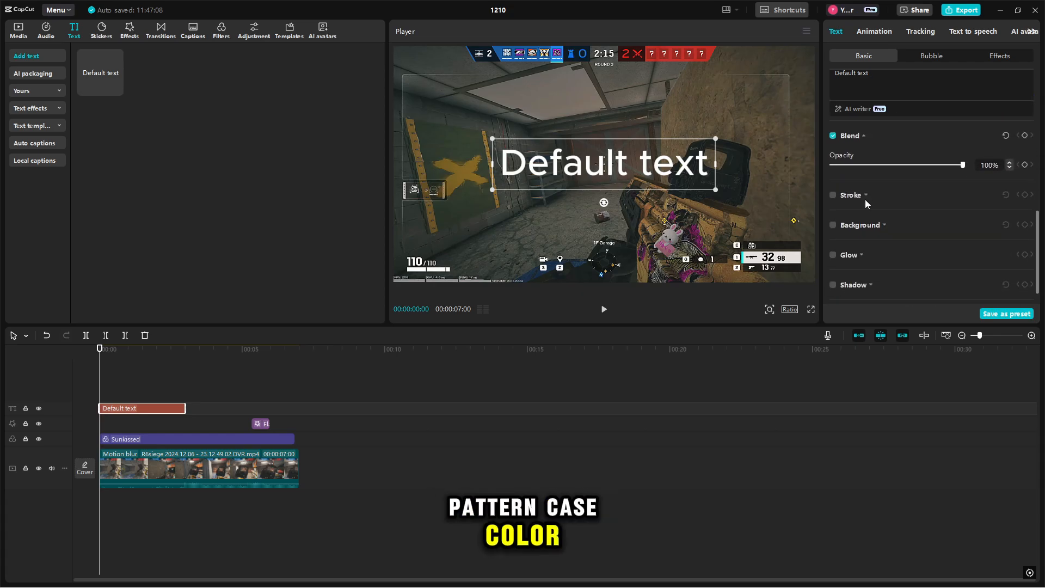
scroll(865, 199, "up", 7)
scroll(884, 273, "down", 8)
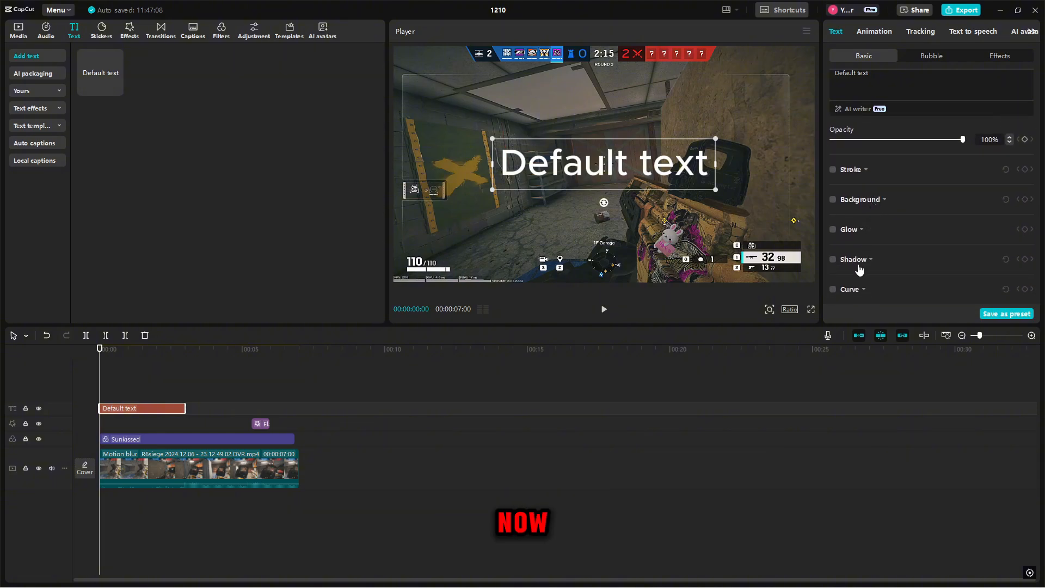
scroll(843, 254, "up", 8)
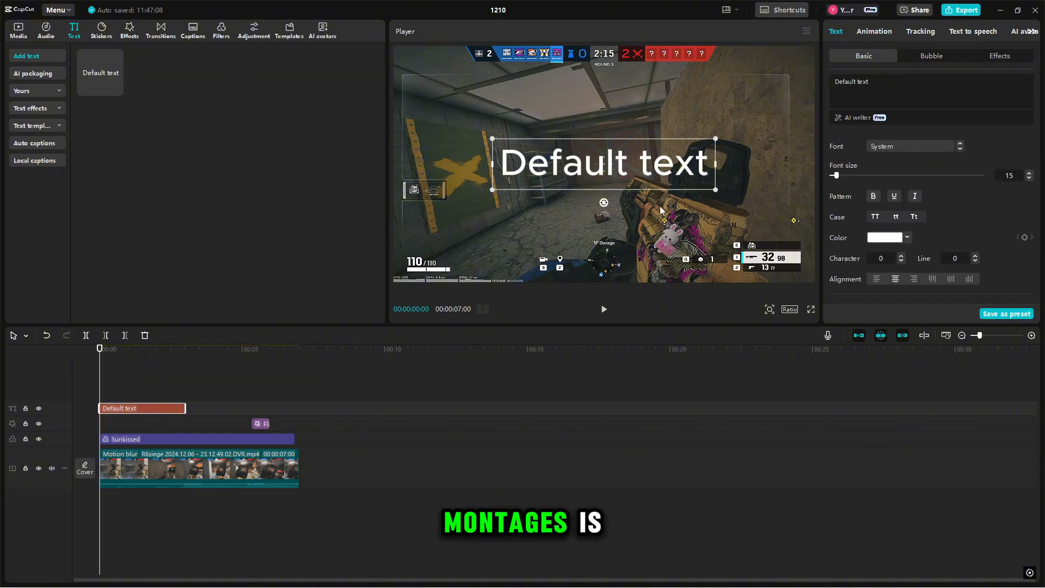
Set the text's font to NorthwellClean, replace its content with "eggz" and enlarge it in the preview
left_click(880, 145)
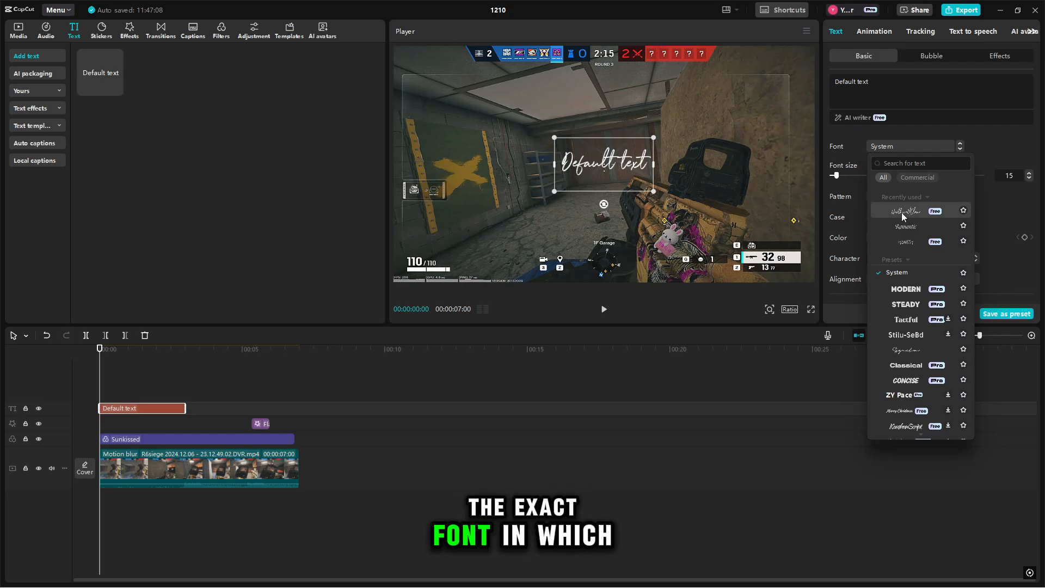
left_click(902, 212)
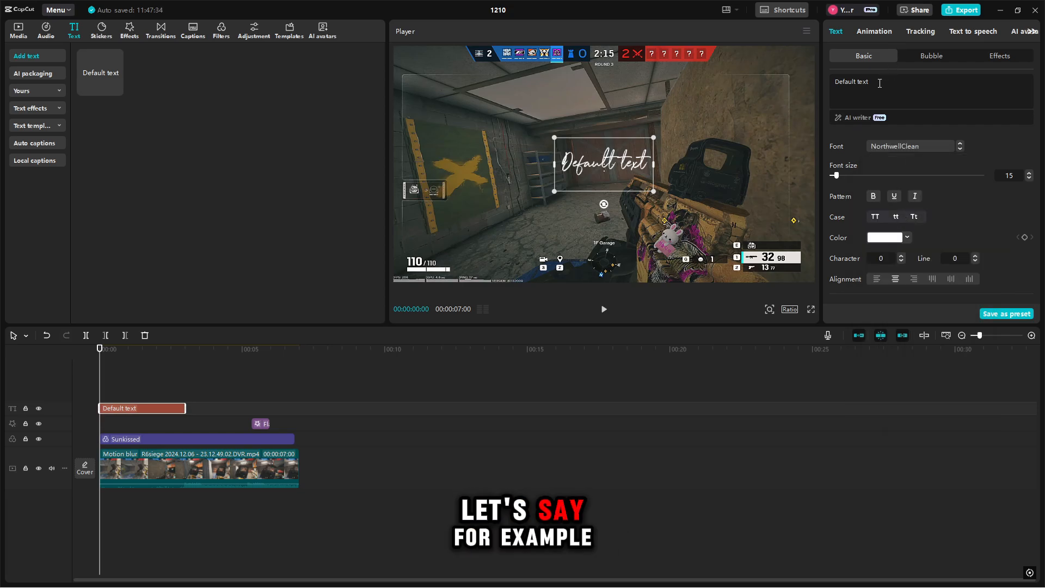
left_click_drag(869, 81, 831, 82)
type("eggx")
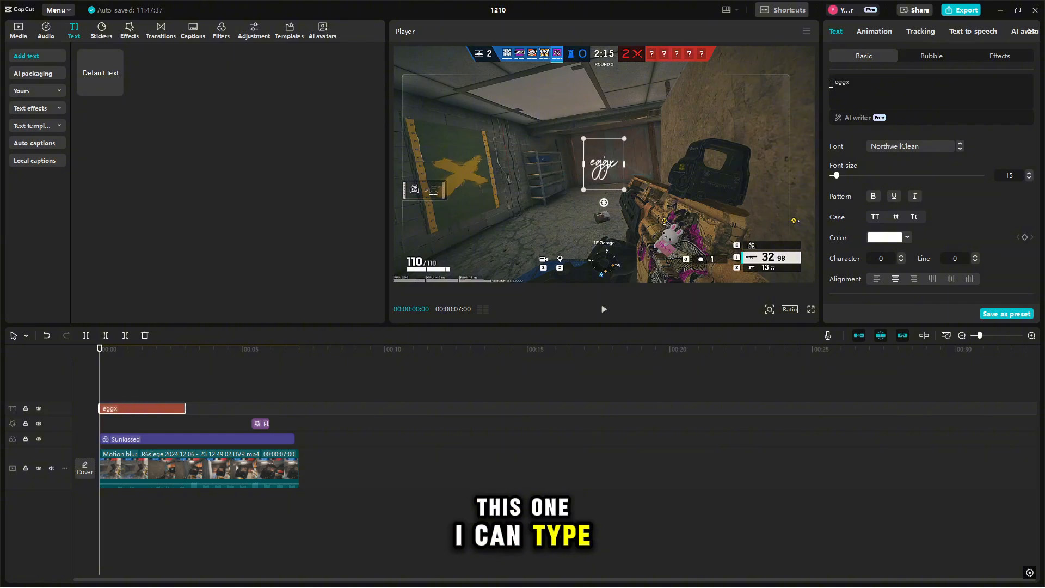
key("BackSpace")
type("z")
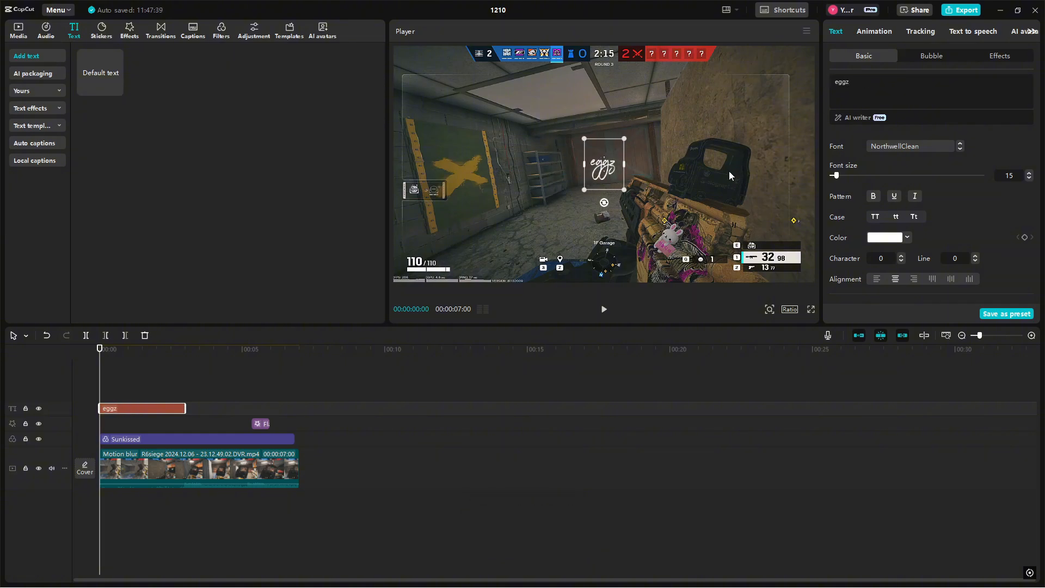
left_click_drag(624, 189, 660, 216)
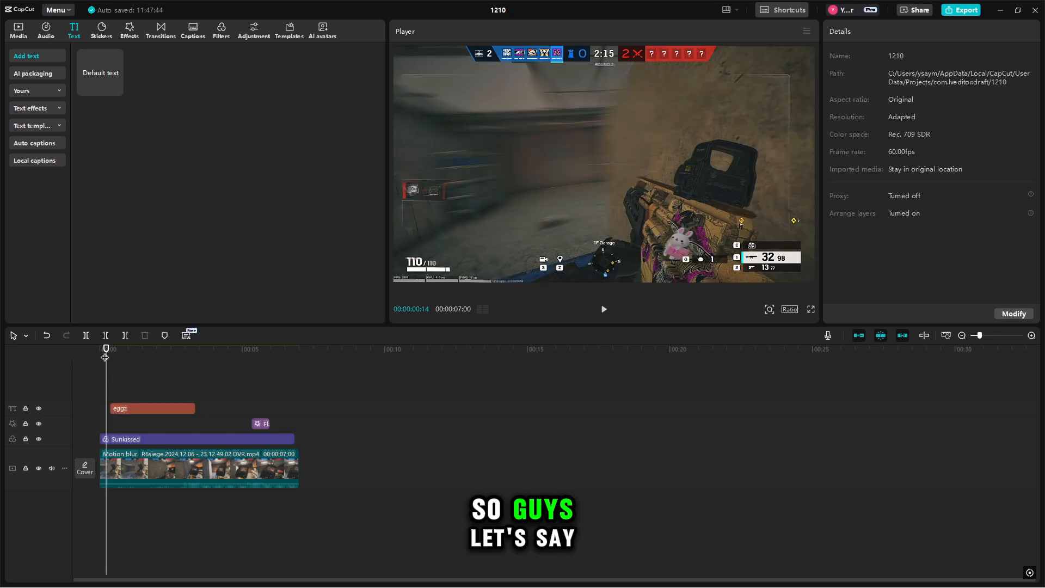
Scrub and play the opening of the timeline from 00:00 to check how the eggz text appears
mouse_move(105, 357)
left_mouse_down()
mouse_move(197, 358)
mouse_move(99, 369)
left_mouse_up()
left_click(170, 411)
left_click(122, 378)
left_click(109, 380)
left_click(100, 353)
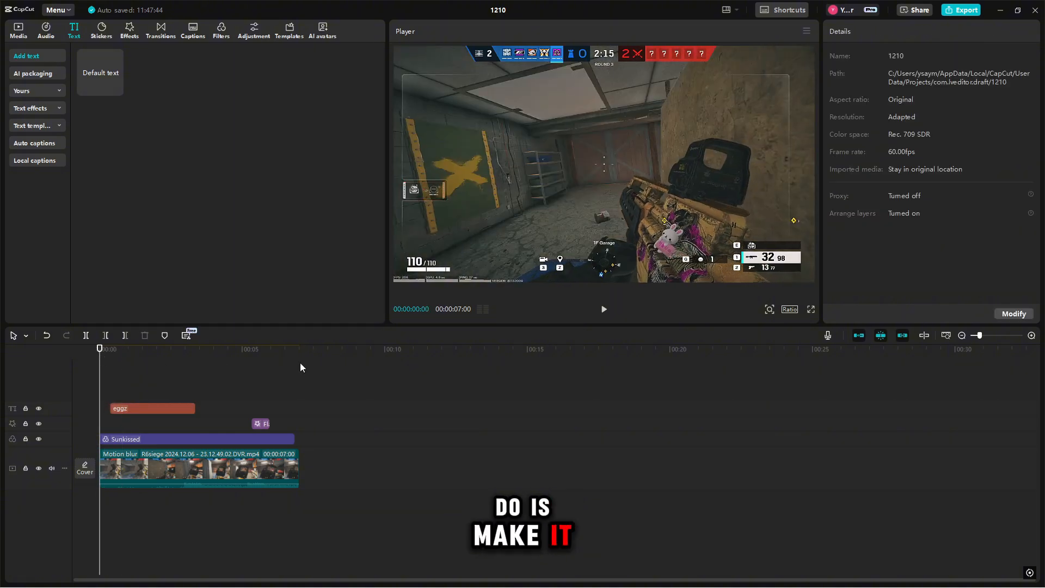
left_click(604, 309)
left_click(604, 310)
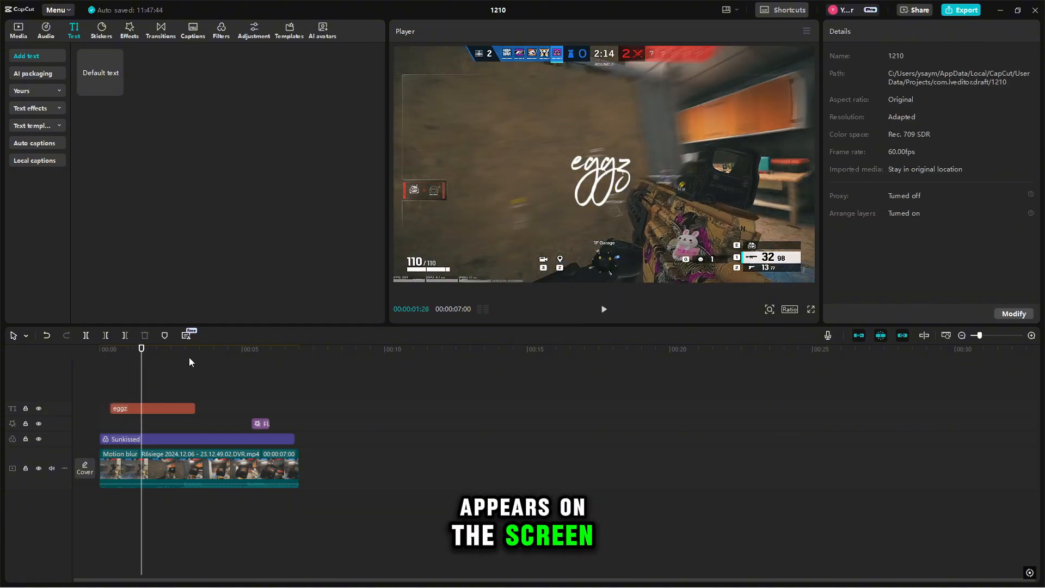
left_click(105, 359)
left_click(110, 361)
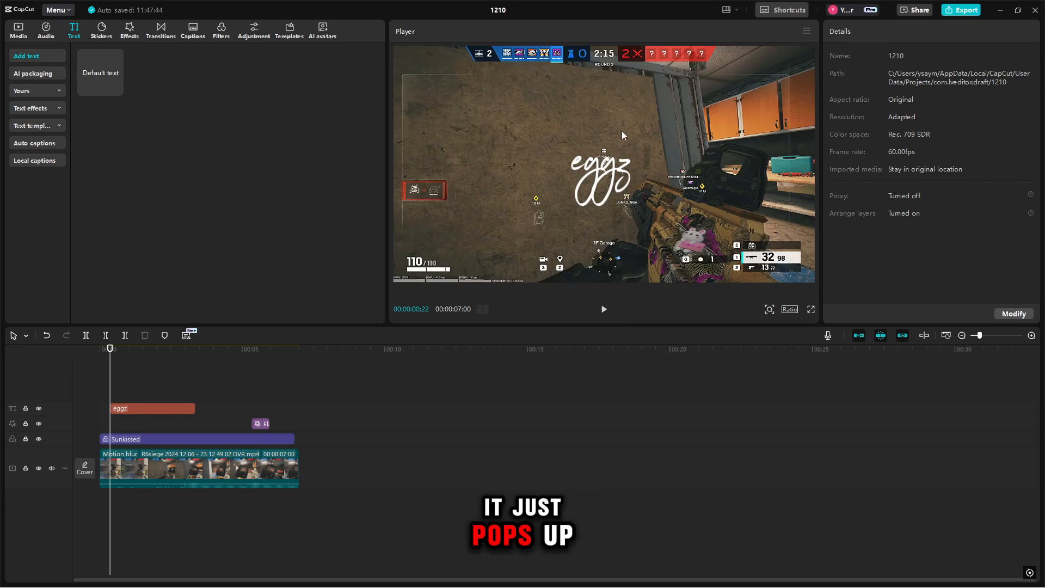
Apply the Shine loop animation to the eggz text and adjust the animation's speed
left_click(171, 409)
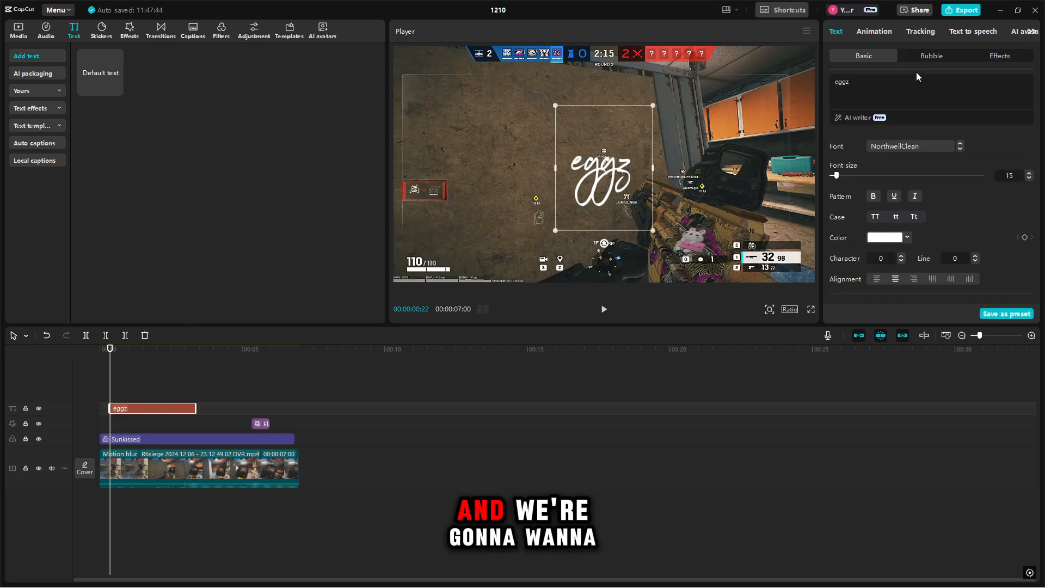
left_click(874, 31)
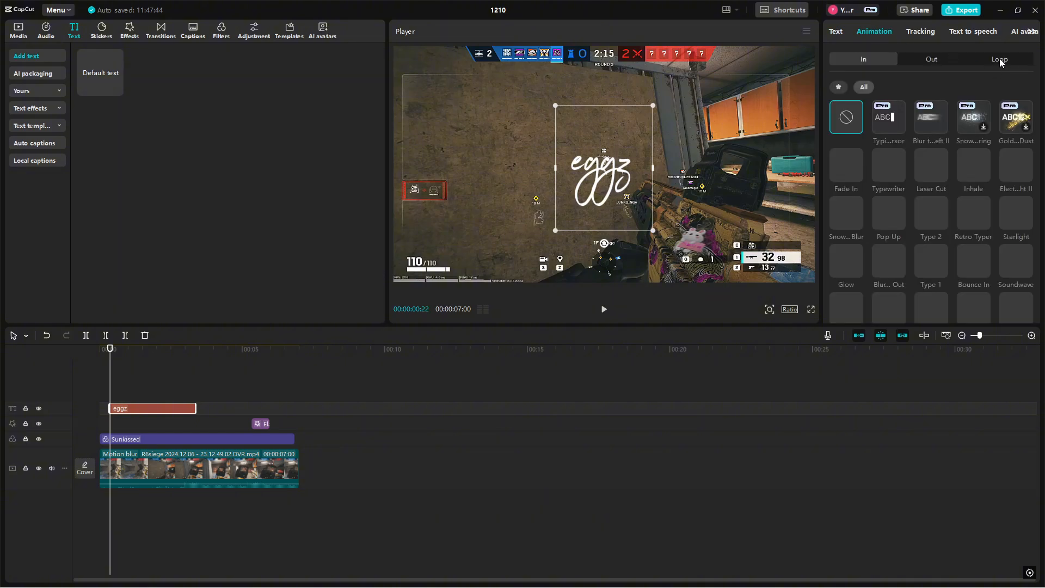
left_click(999, 59)
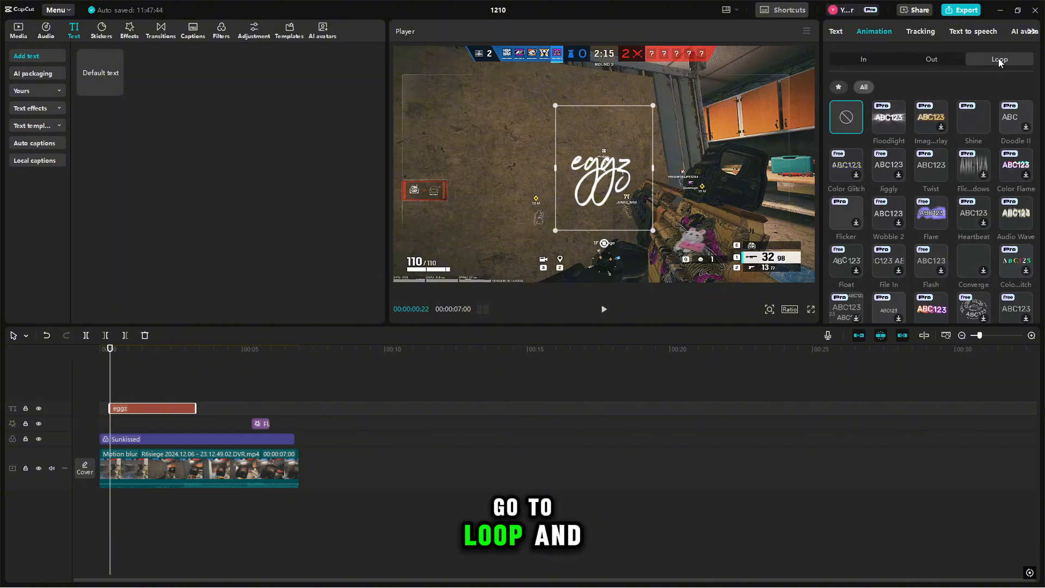
left_click(985, 117)
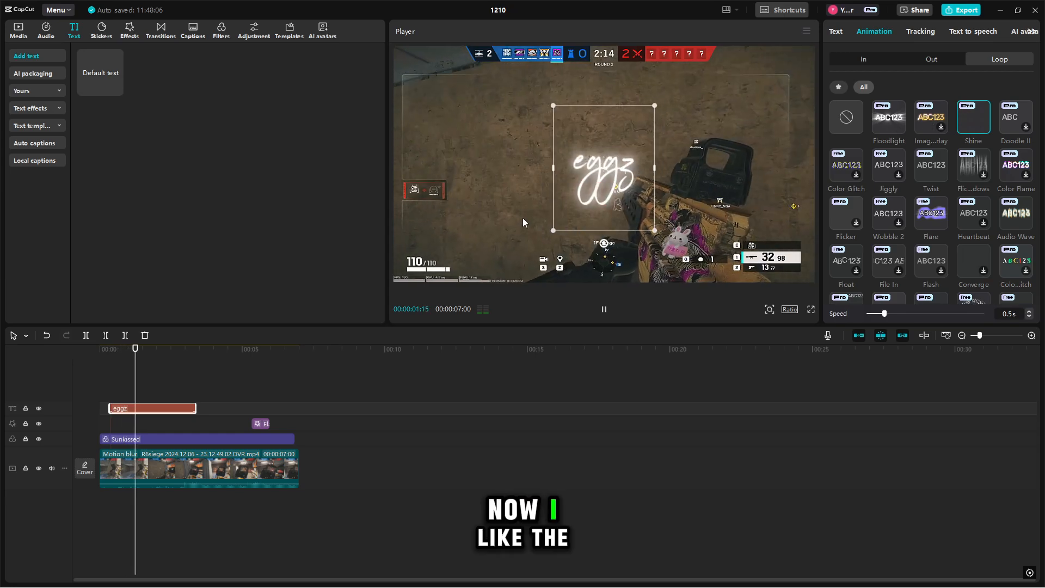
left_click_drag(884, 314, 903, 315)
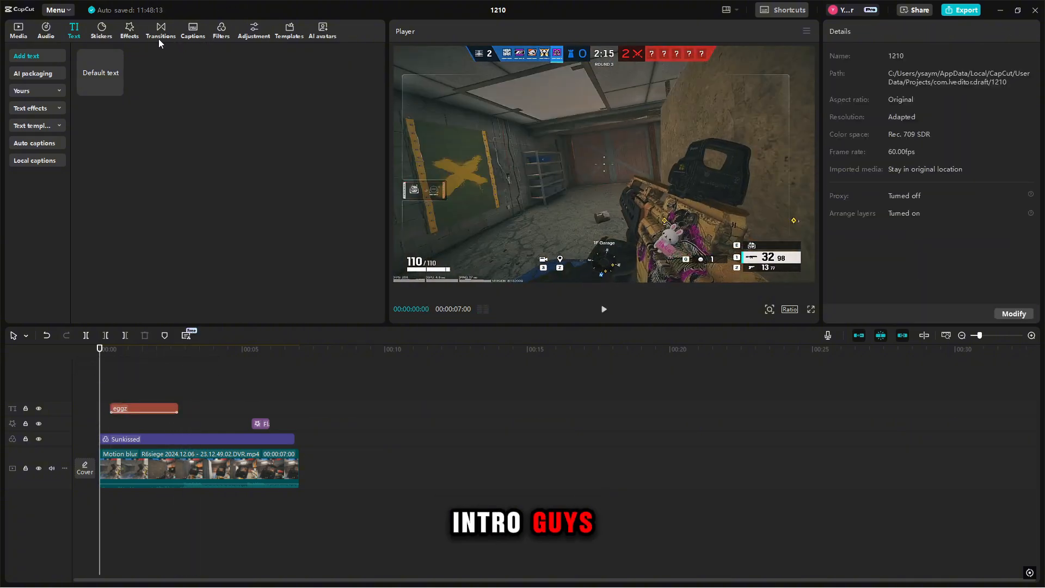
Add the Blur video effect at the start of the timeline and scrub through it under the text
left_click(131, 30)
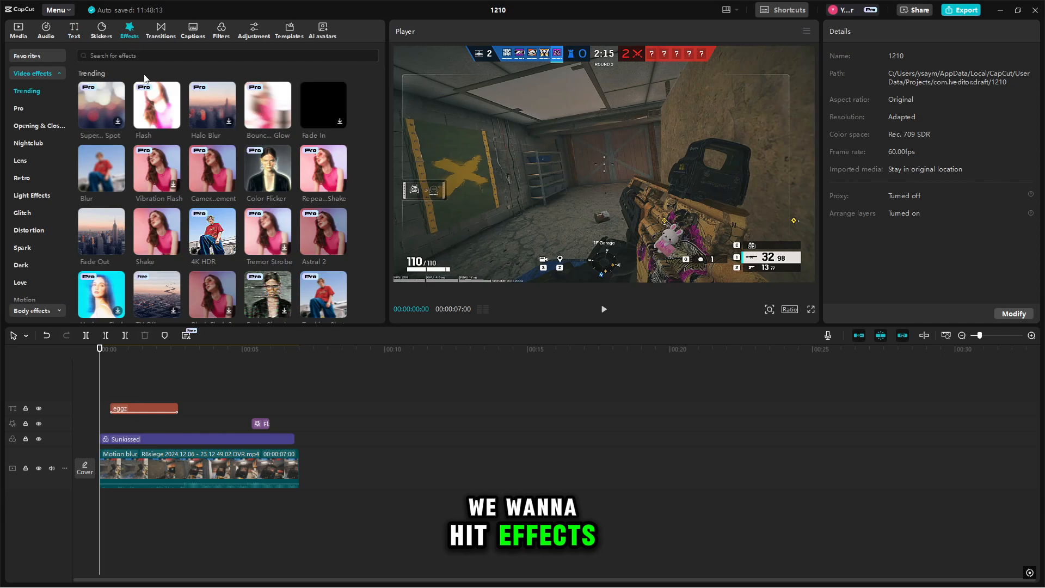
left_click(118, 186)
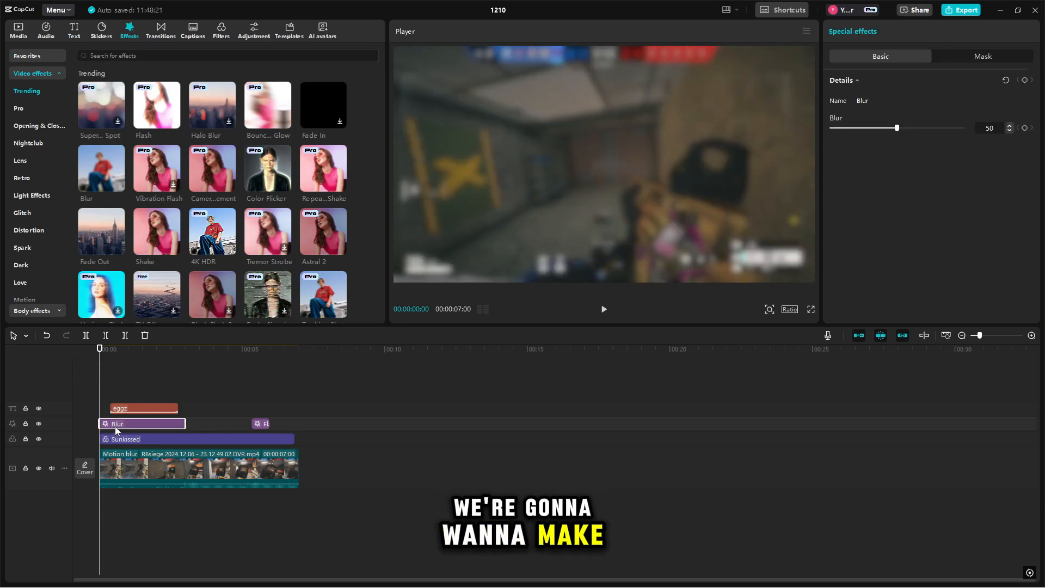
left_click(112, 396)
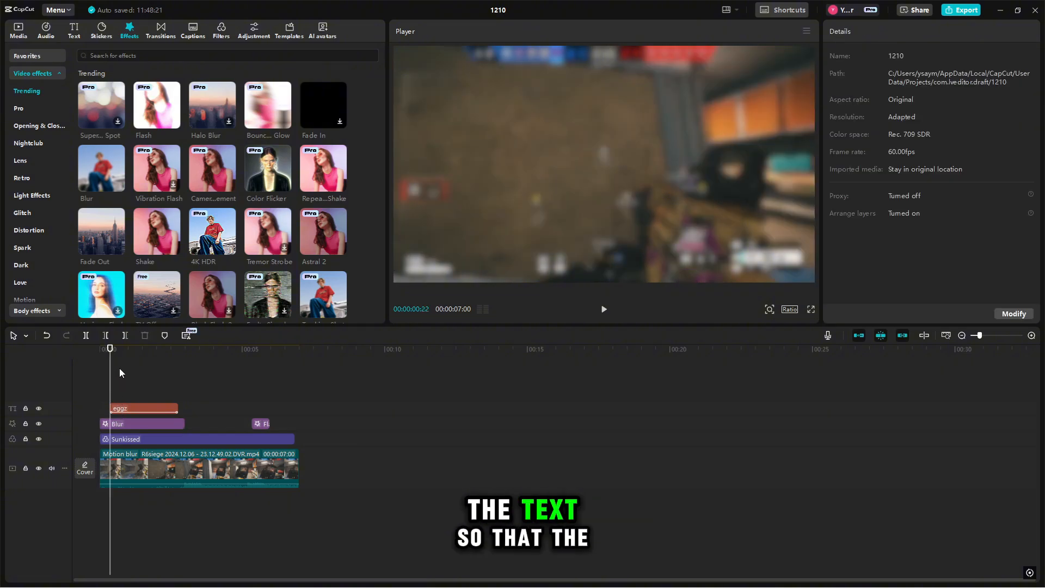
left_click(125, 355)
left_click_drag(124, 358, 99, 362)
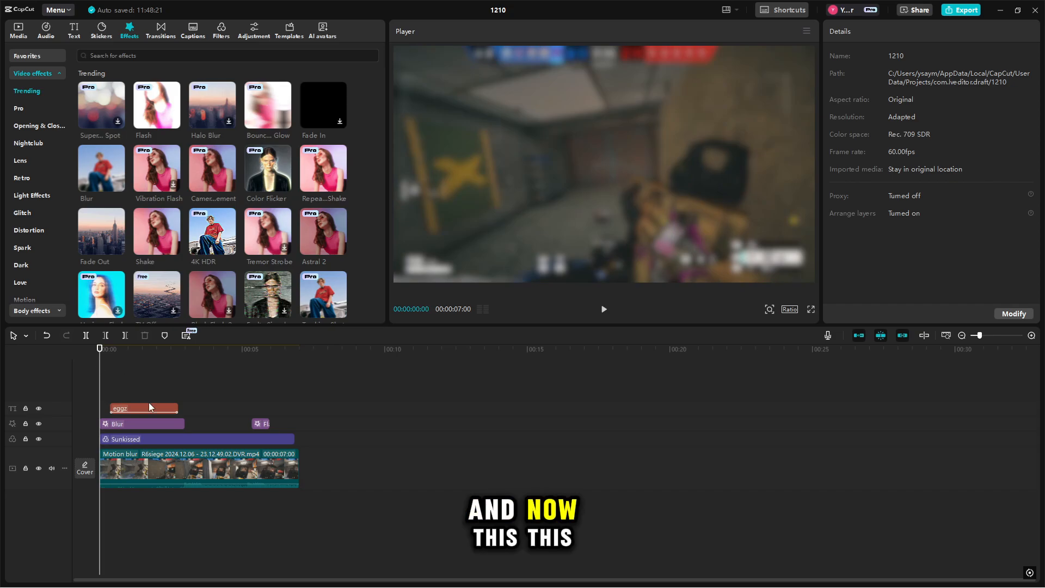
Trim the end of the Blur effect slightly so it ends just after the eggz text, and play the edit back
mouse_move(184, 424)
left_mouse_down()
mouse_move(220, 432)
mouse_move(186, 431)
left_mouse_up()
left_click(604, 310)
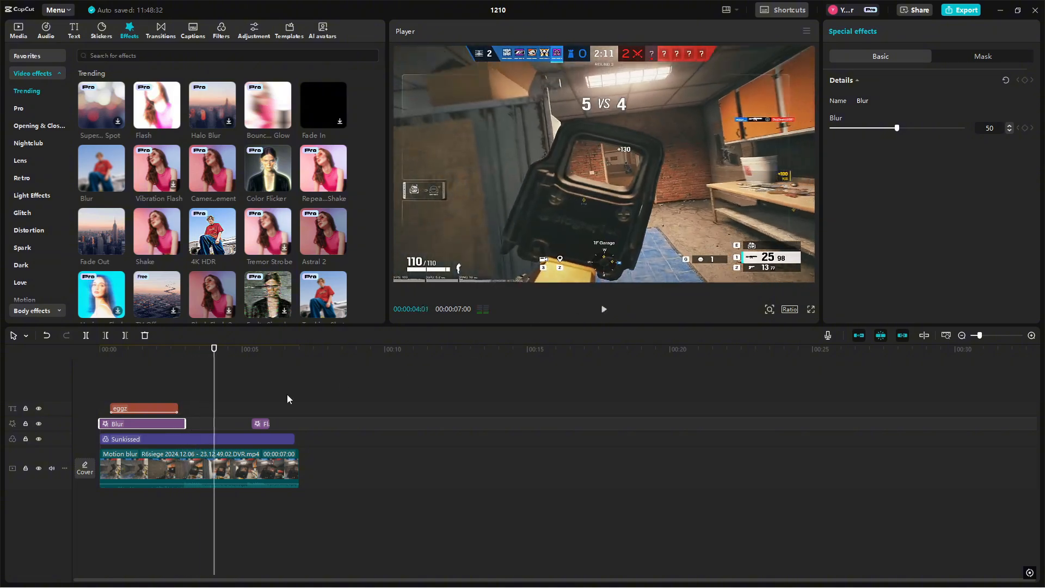
left_click(191, 388)
left_click(603, 314)
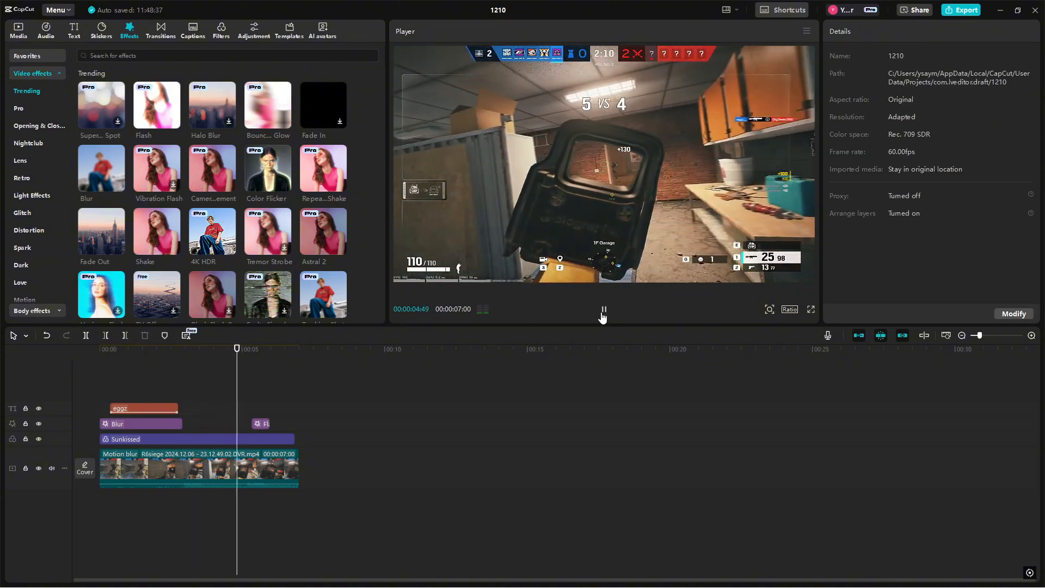
left_click(603, 309)
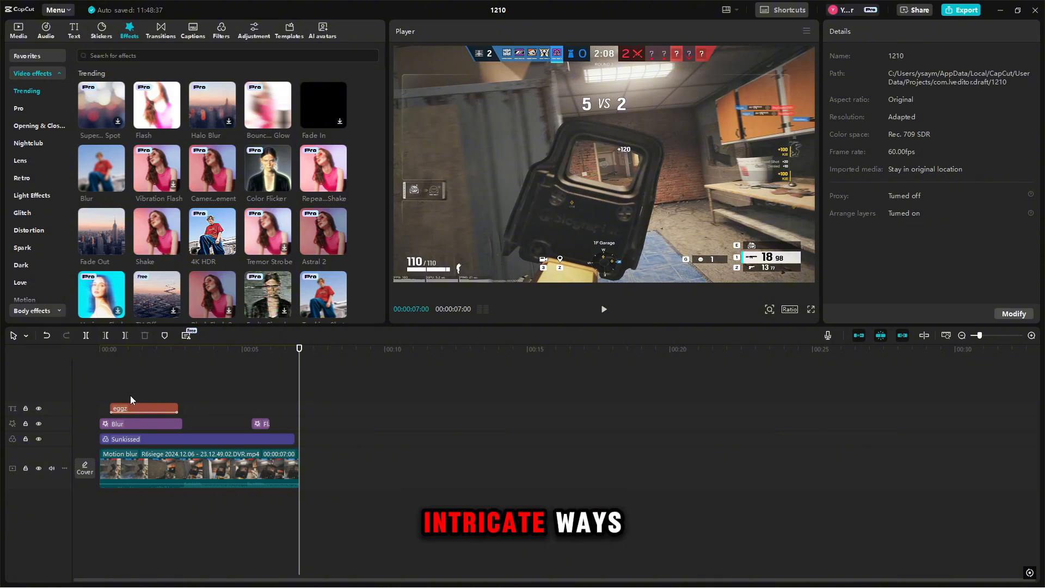
left_click(108, 355)
left_click_drag(108, 356, 223, 368)
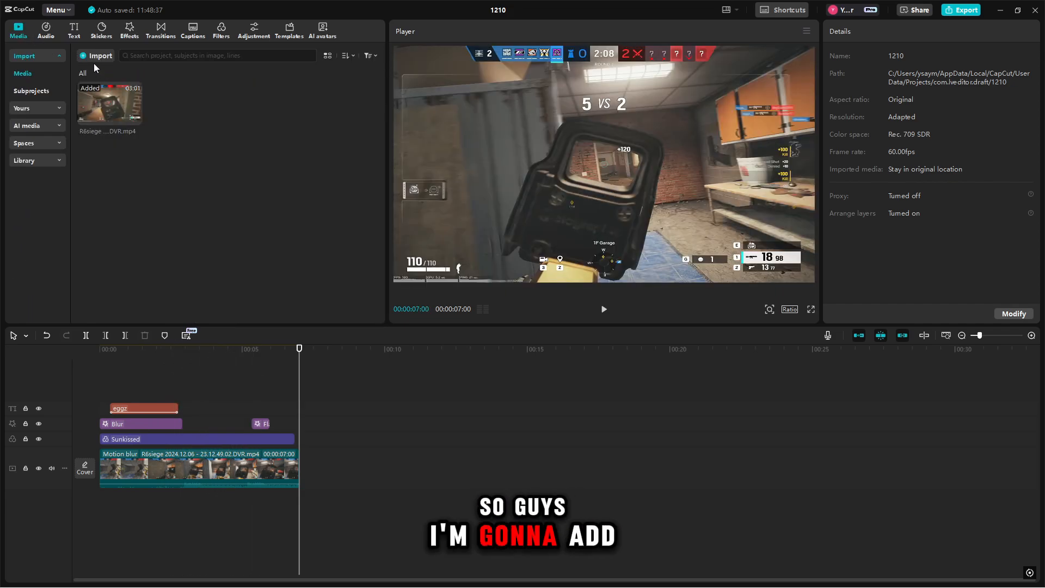
Import the clip R6siege 2024.12.06 - 23.50.35.05.DVR and append it to the timeline after the first clip
left_click(92, 58)
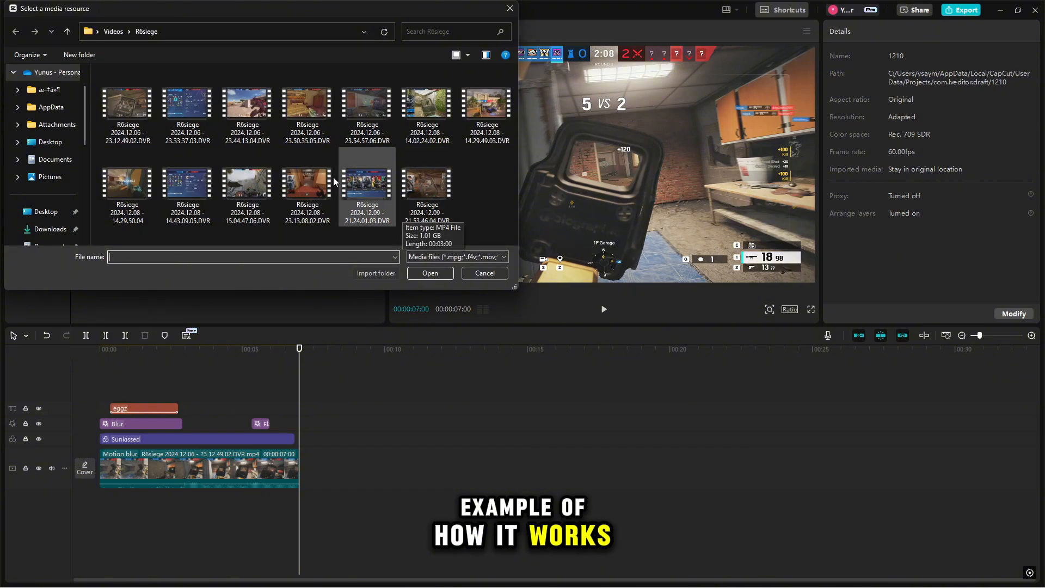
left_click(301, 129)
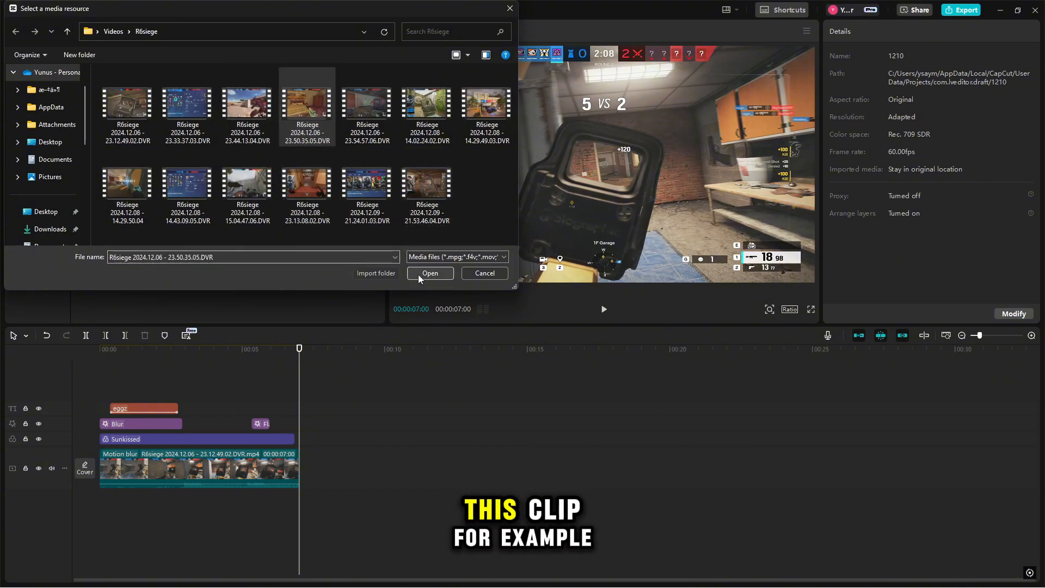
left_click(419, 274)
left_click(283, 119)
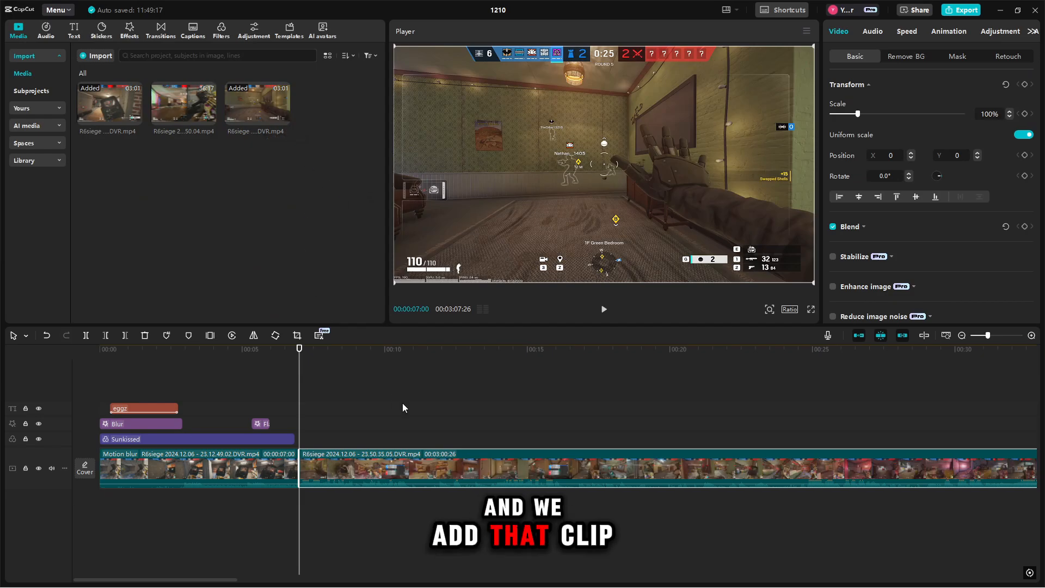
left_click(321, 405)
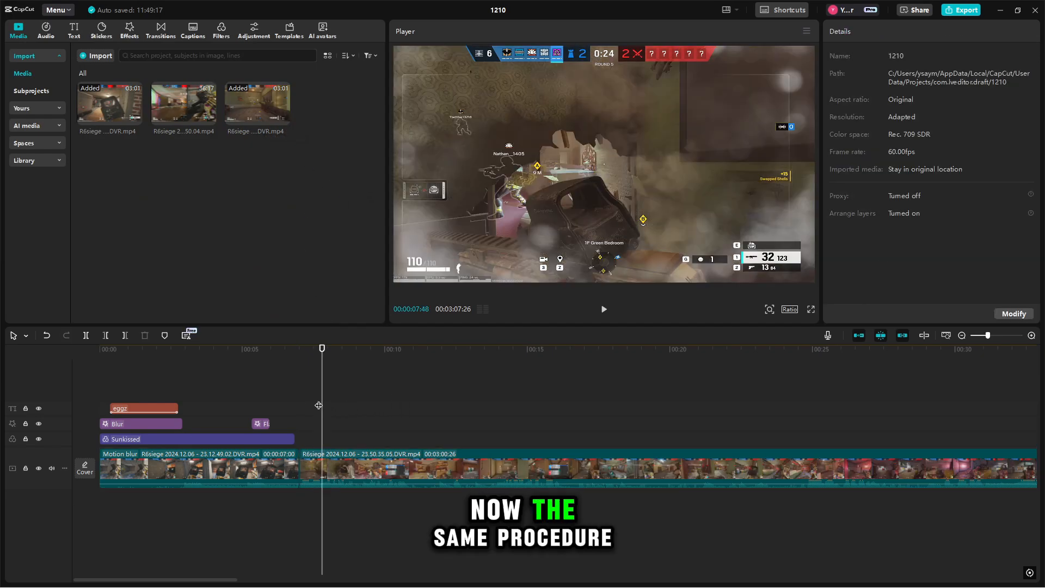
Split the new clip at timeline position 00:02:50:52 and delete its footage before the cut
mouse_move(321, 360)
left_mouse_down()
mouse_move(980, 364)
mouse_move(332, 355)
left_mouse_up()
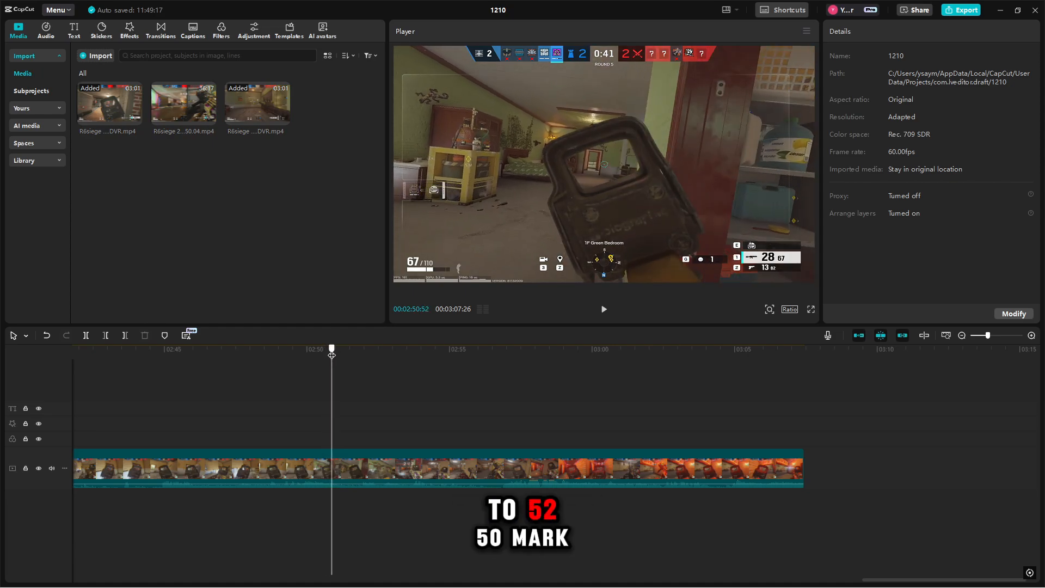
left_click(84, 337)
scroll(146, 387, "left", 5)
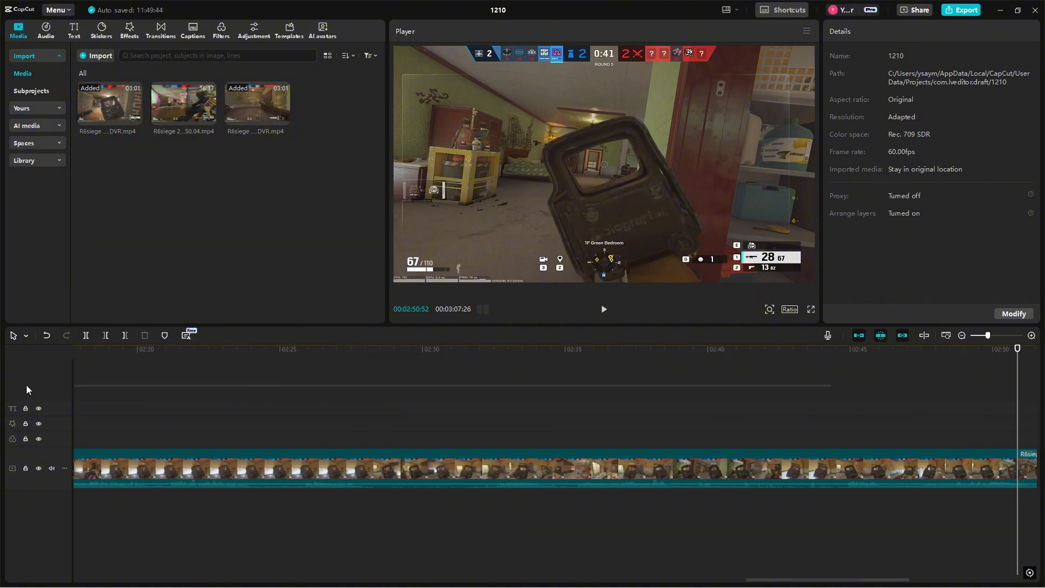
left_click(273, 462)
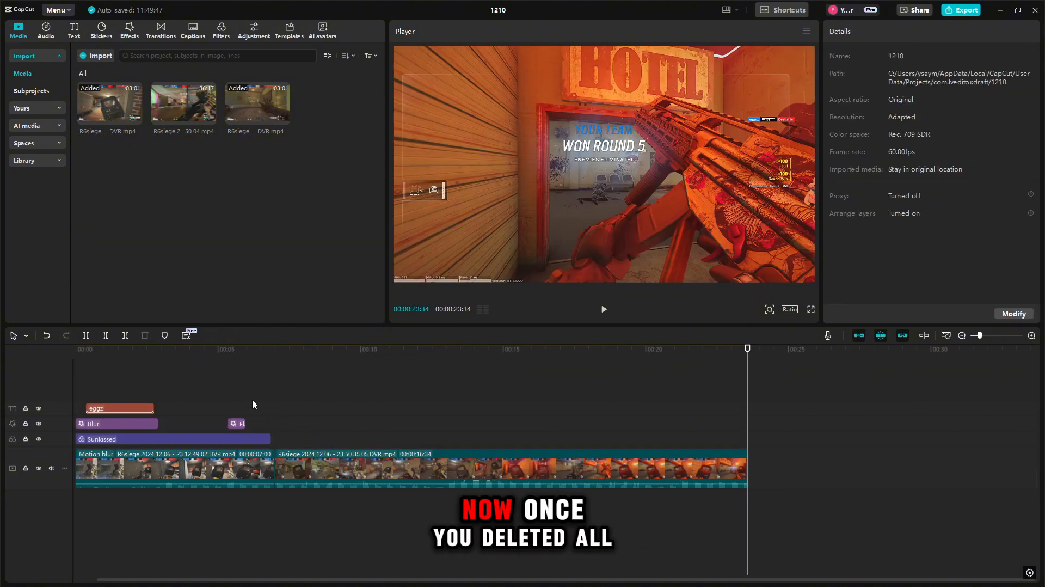
Play back the trimmed second clip from its start at 00:07 and return to the cut between the clips
left_click(275, 403)
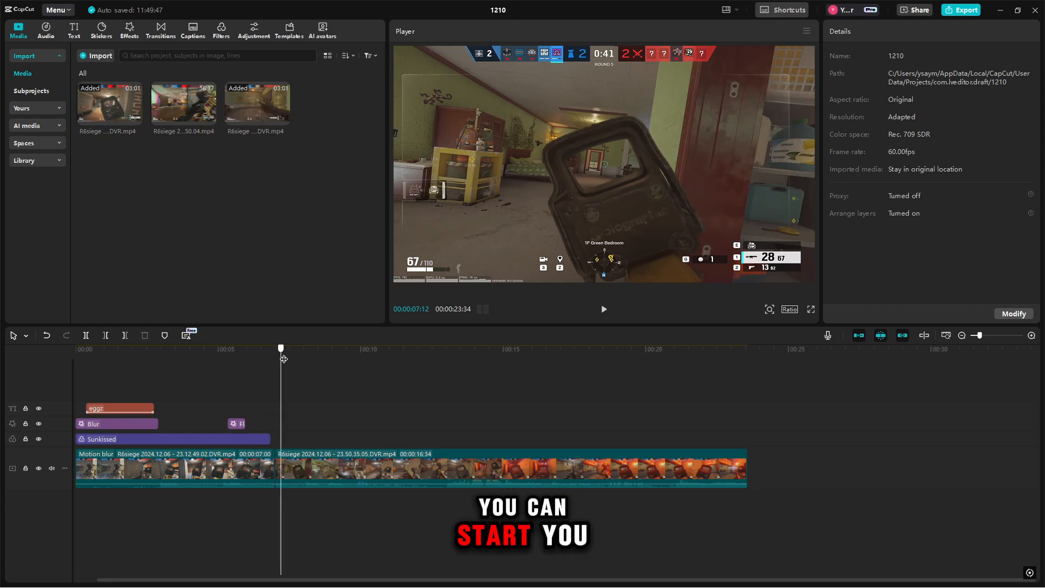
left_click(339, 381)
left_click(275, 382)
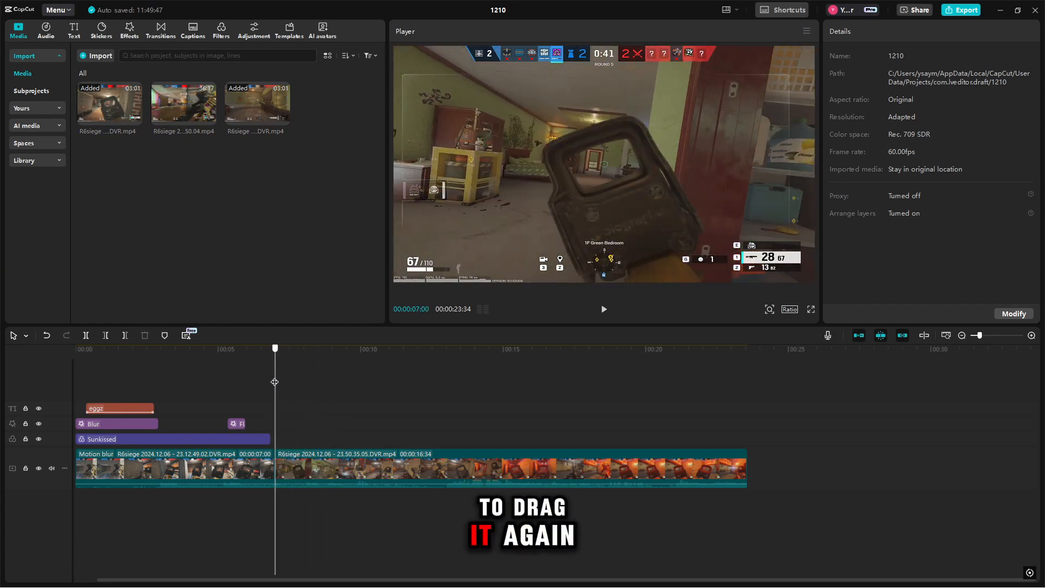
left_click(603, 310)
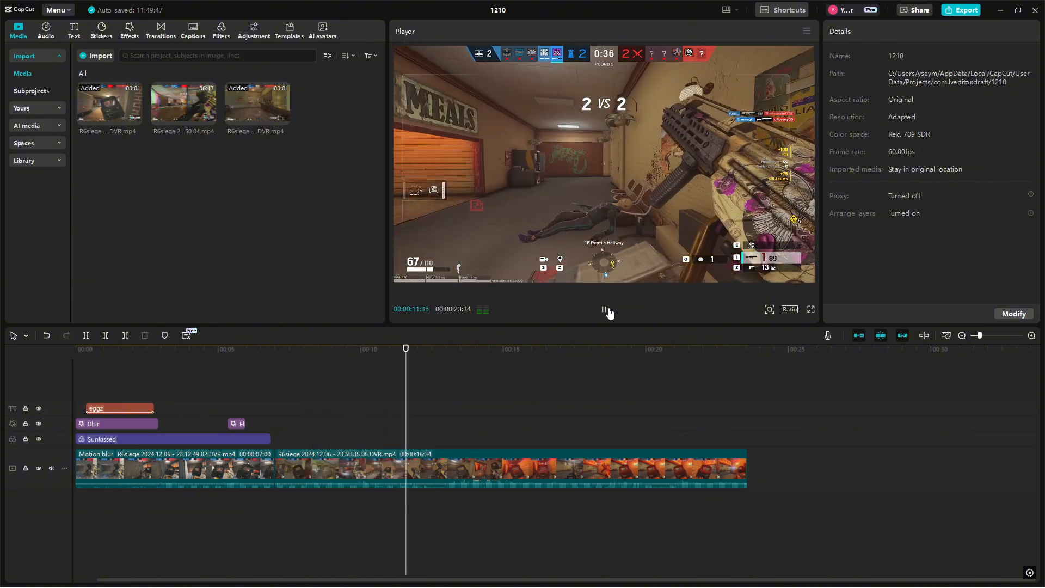
left_click(604, 310)
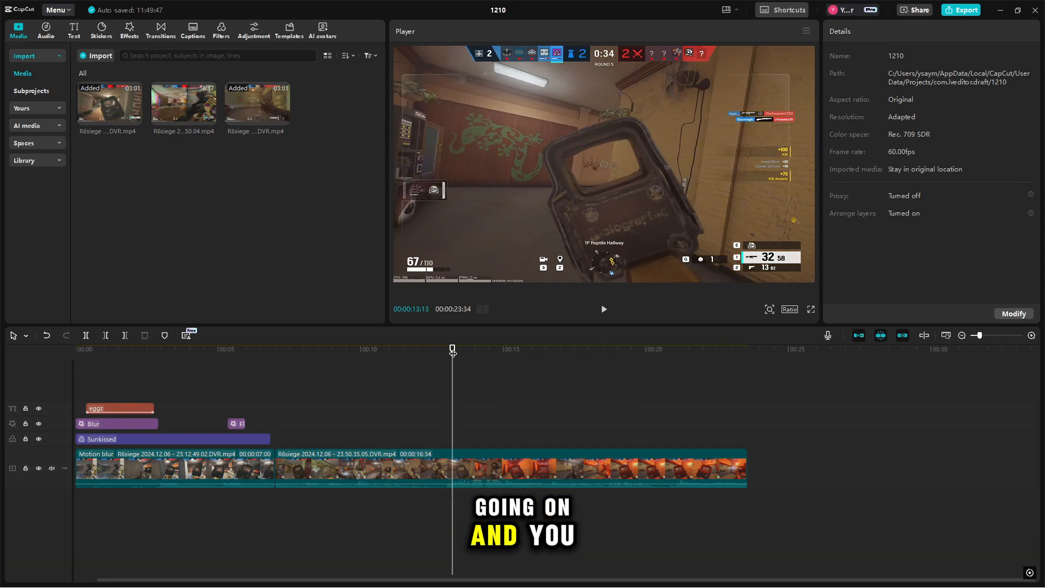
left_click_drag(453, 352, 276, 351)
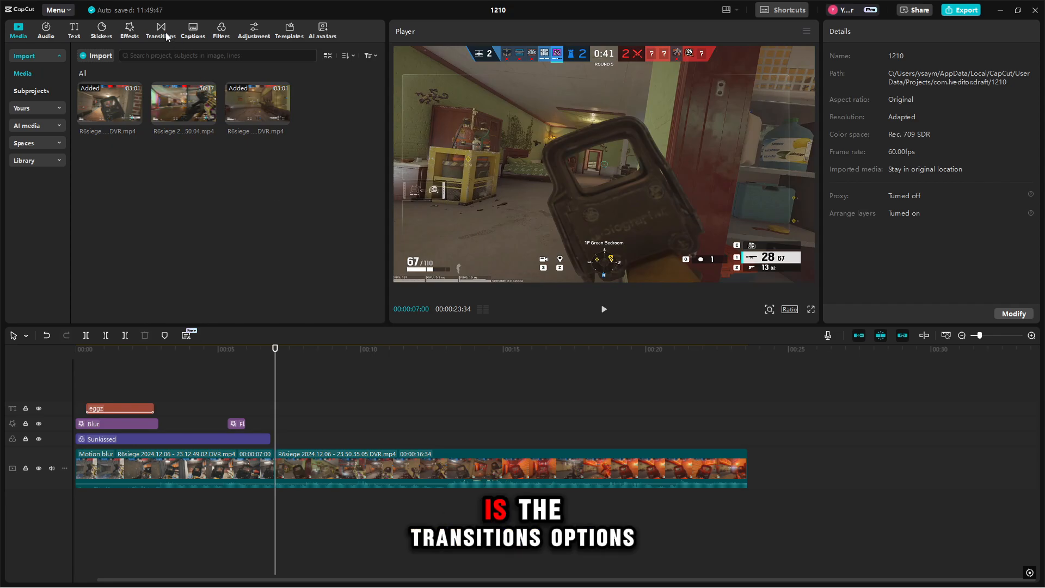
Browse the trending and Pro transitions and add Zoom Shake at the cut between the two clips
left_click(158, 27)
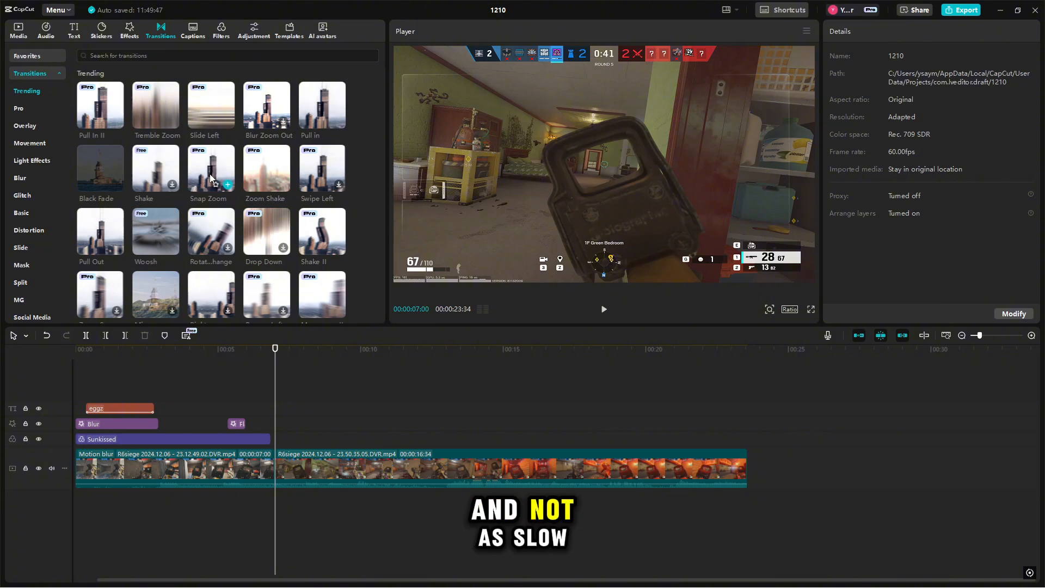
scroll(168, 227, "down", 5)
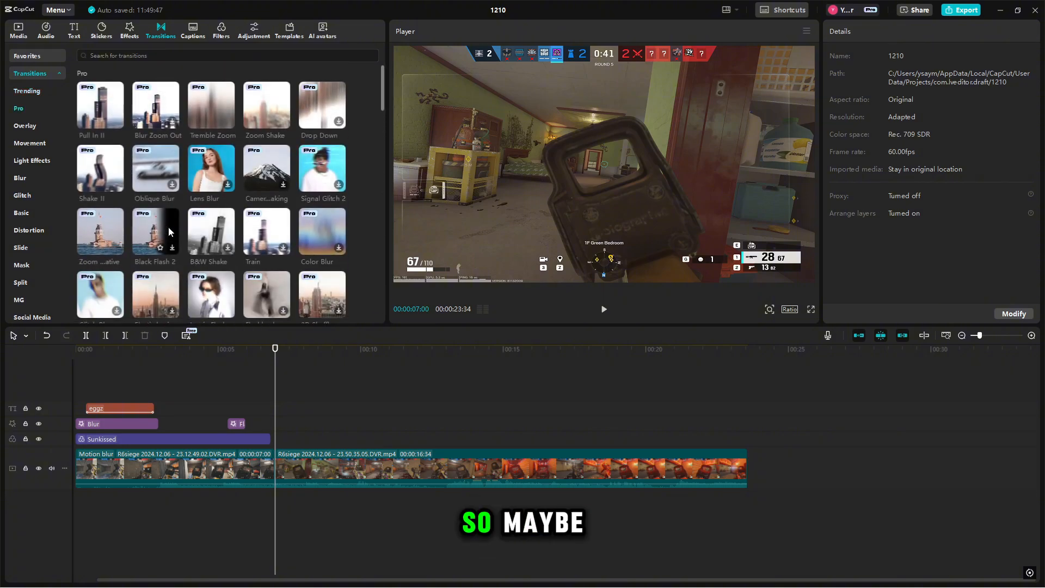
scroll(289, 187, "up", 5)
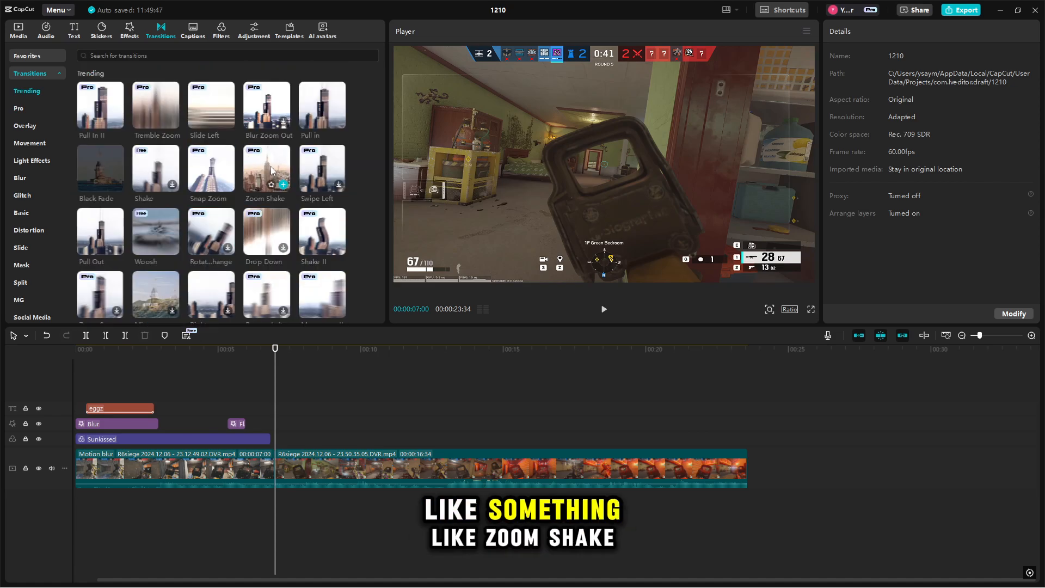
left_click(271, 169)
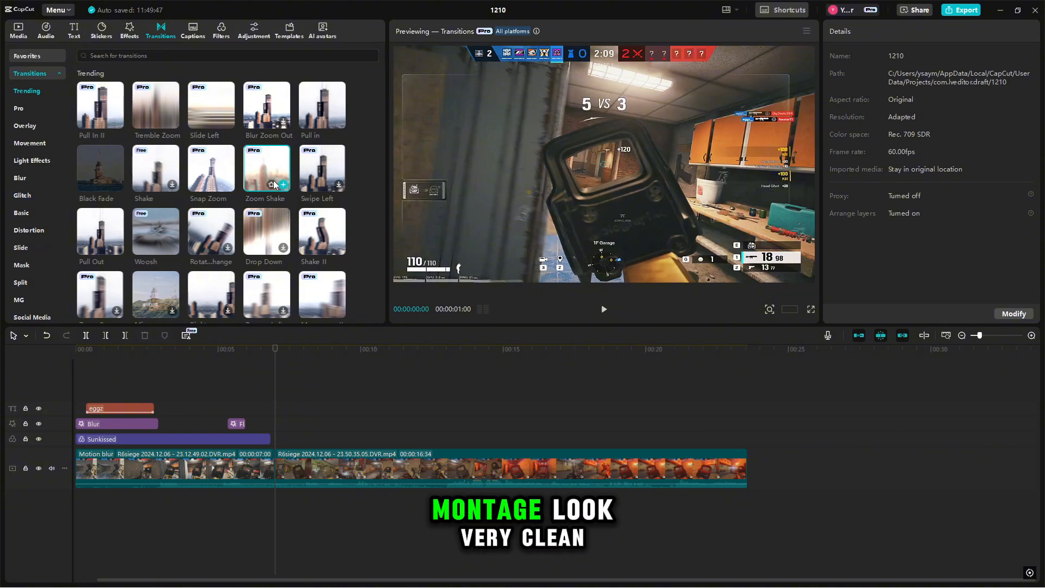
left_click(283, 185)
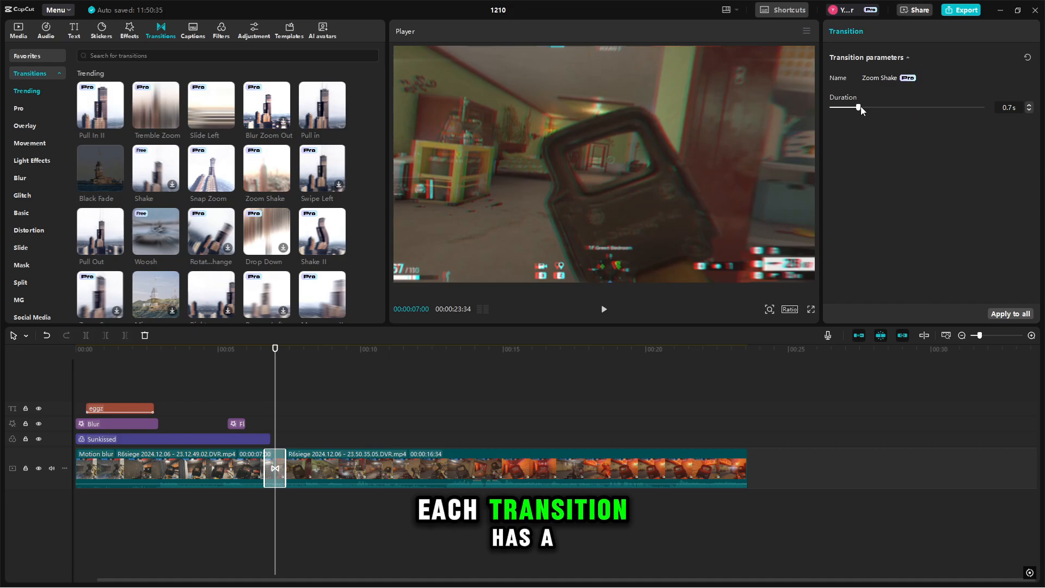
Try a much longer duration for the Zoom Shake transition and play it back
left_click_drag(859, 107, 983, 107)
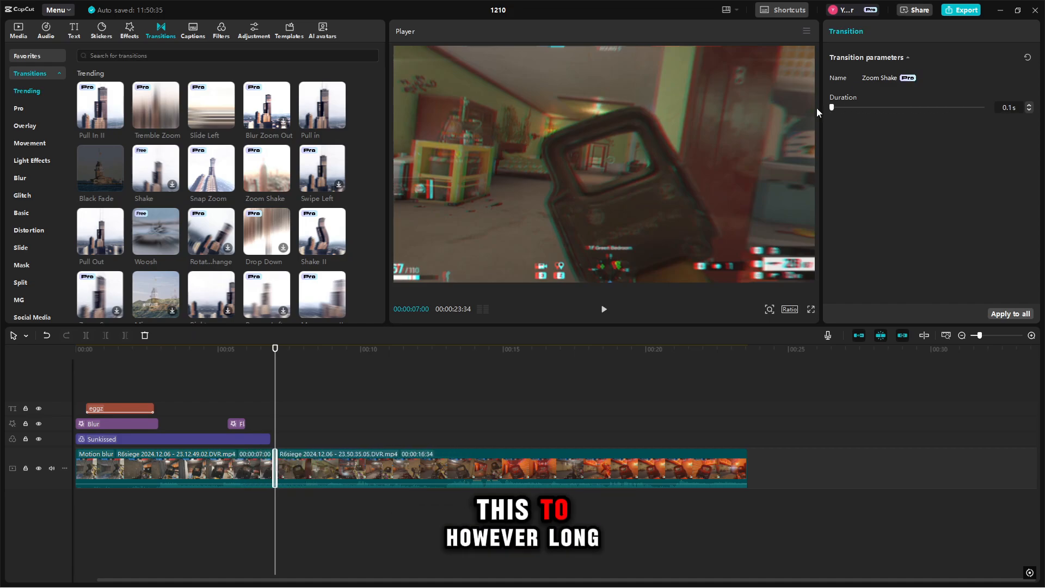
left_click(230, 395)
key("space")
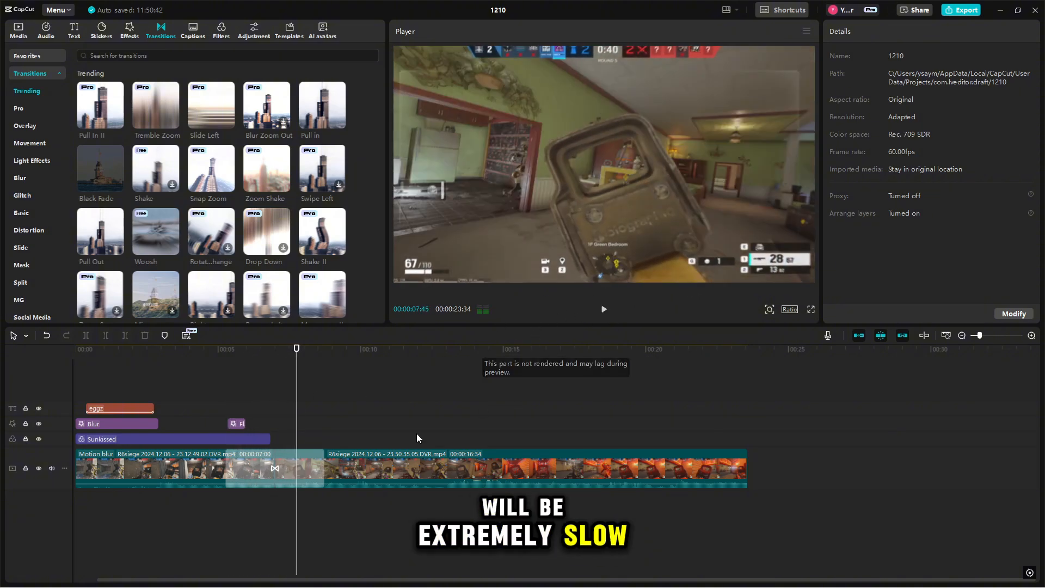
left_click(604, 309)
Shorten the Zoom Shake transition's duration to about 0.4 s and play it back
left_click_drag(879, 114, 841, 119)
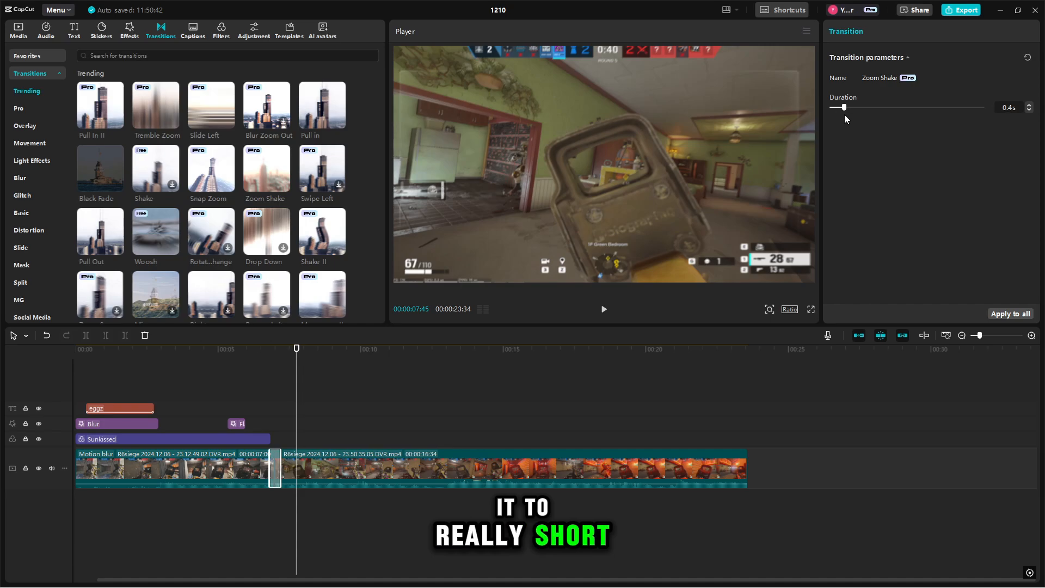
left_click(262, 379)
left_click(604, 309)
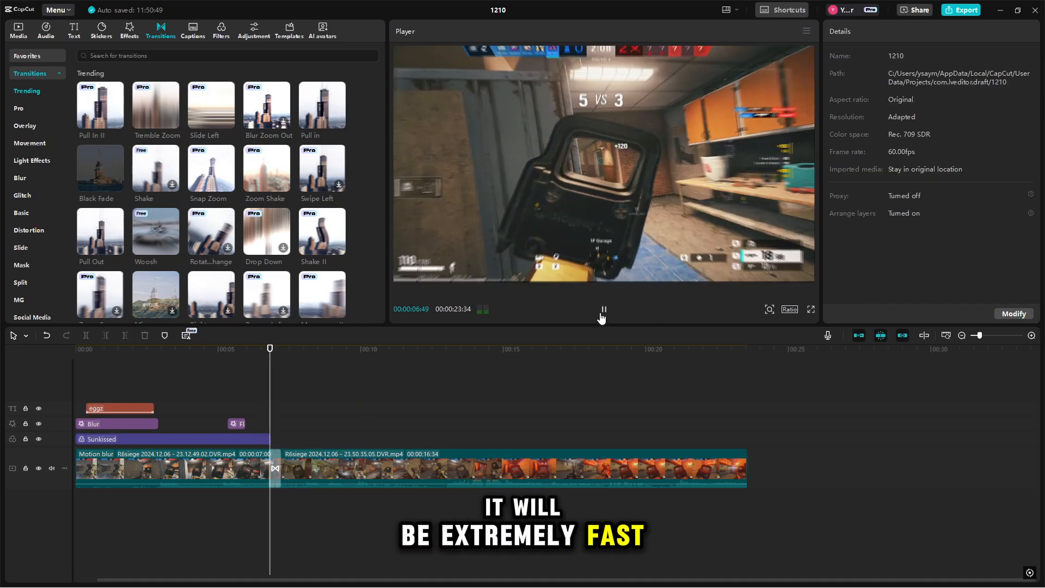
left_click(602, 313)
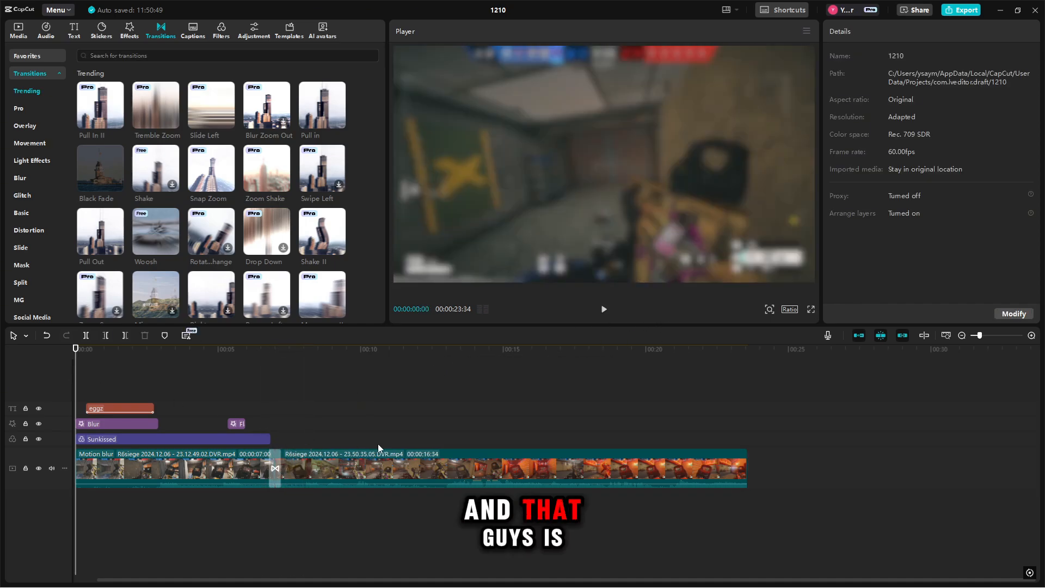